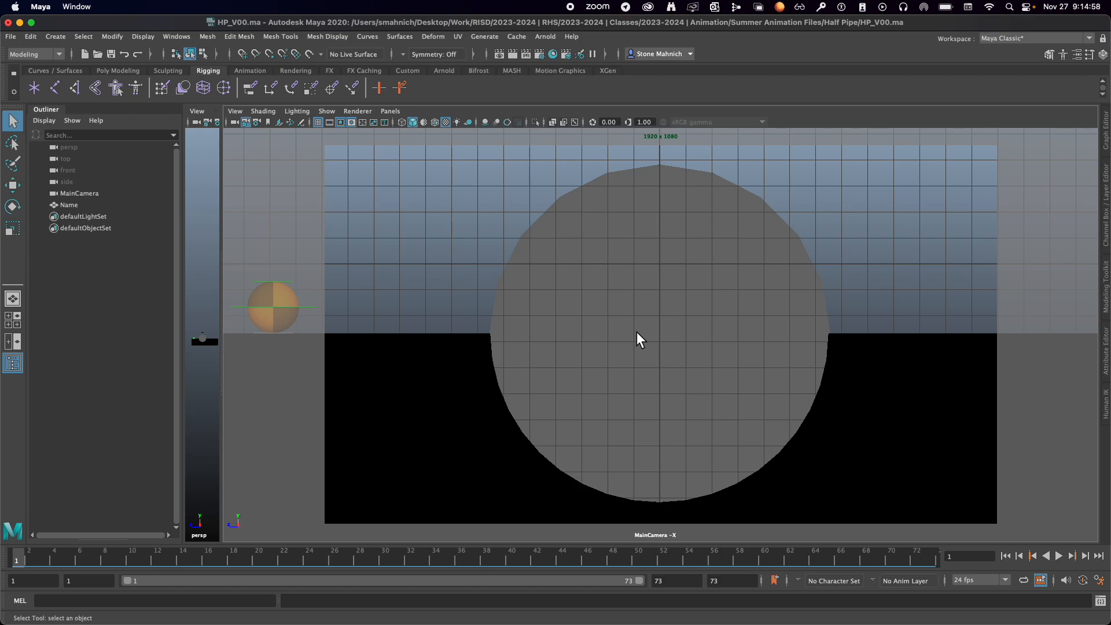
# Open the Grease Pencil tool for the MainCamera view and move its window up clear of the drawing area
pyautogui.click(51, 70)
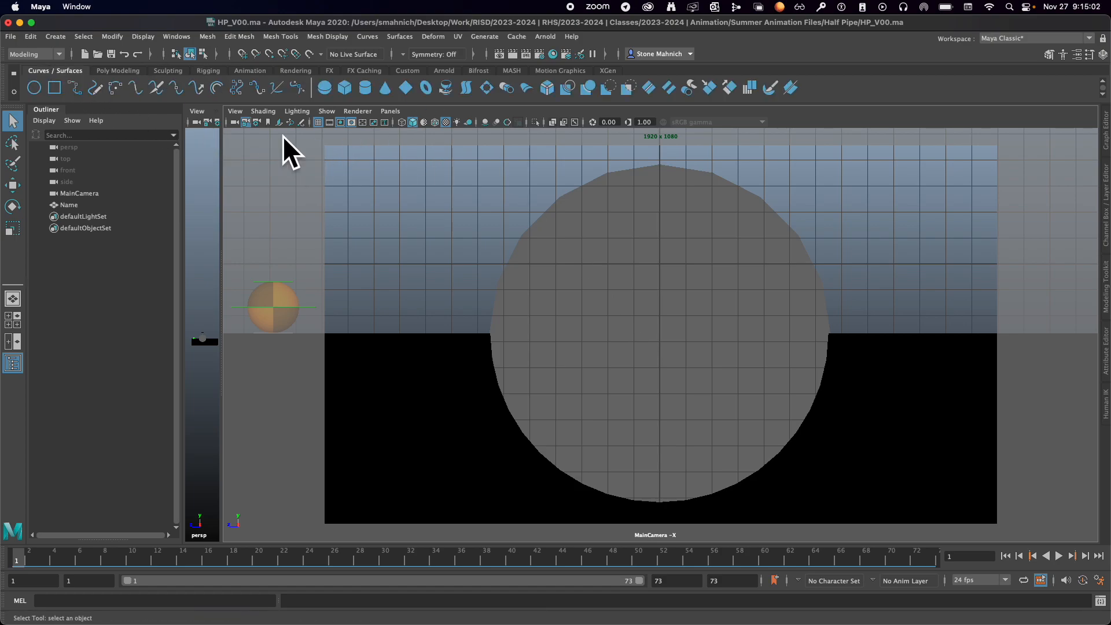
pyautogui.click(301, 122)
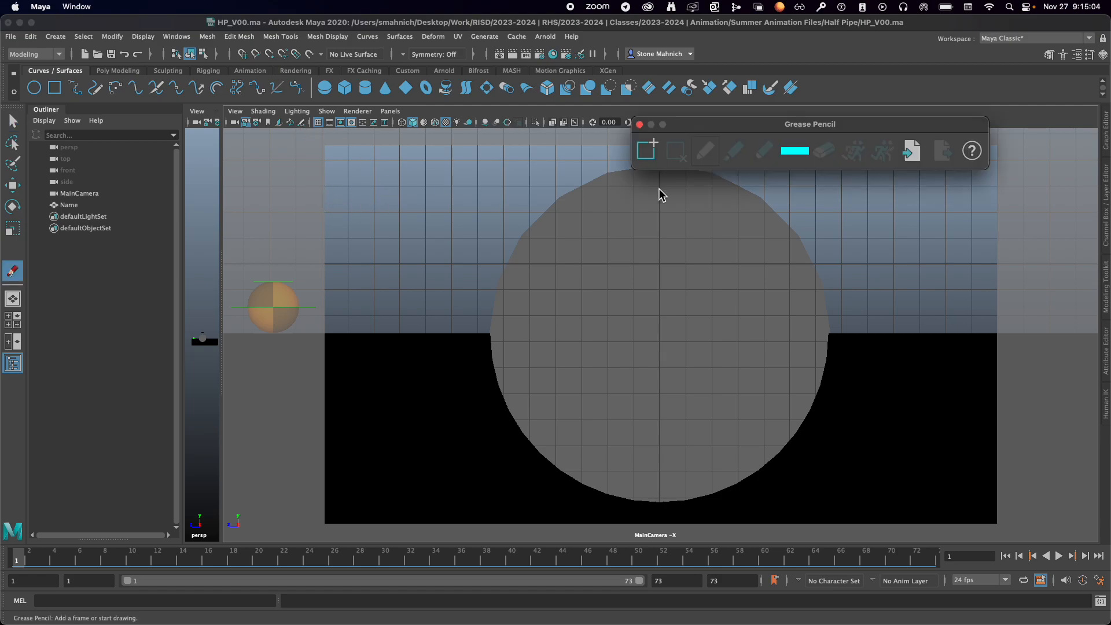
pyautogui.moveTo(880, 127)
pyautogui.mouseDown()
pyautogui.moveTo(963, 61)
pyautogui.moveTo(938, 60)
pyautogui.mouseUp()
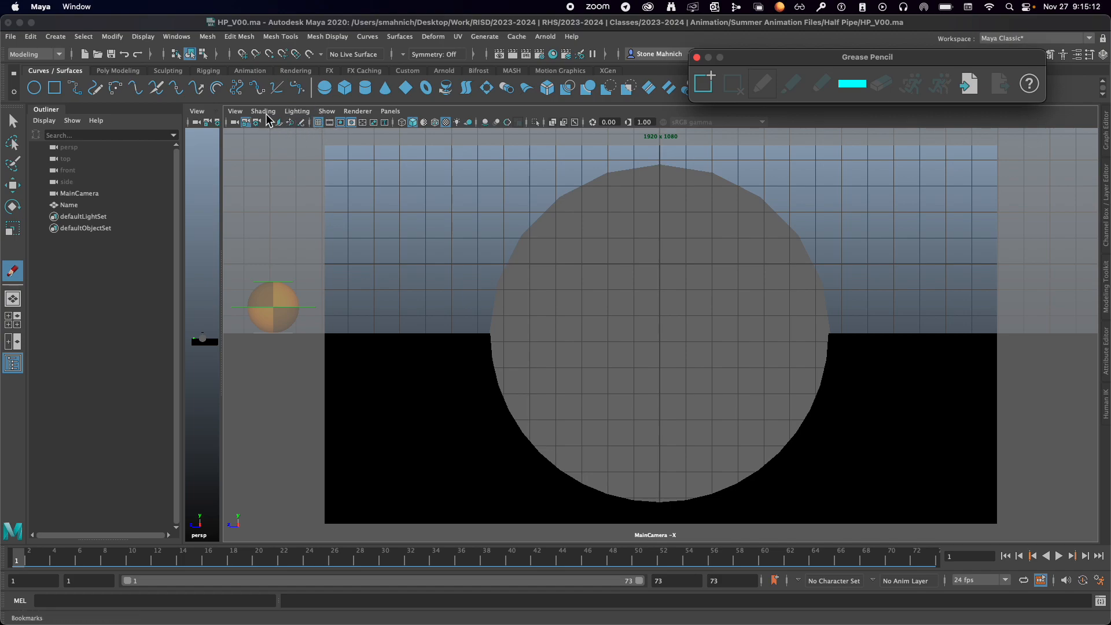
pyautogui.click(302, 124)
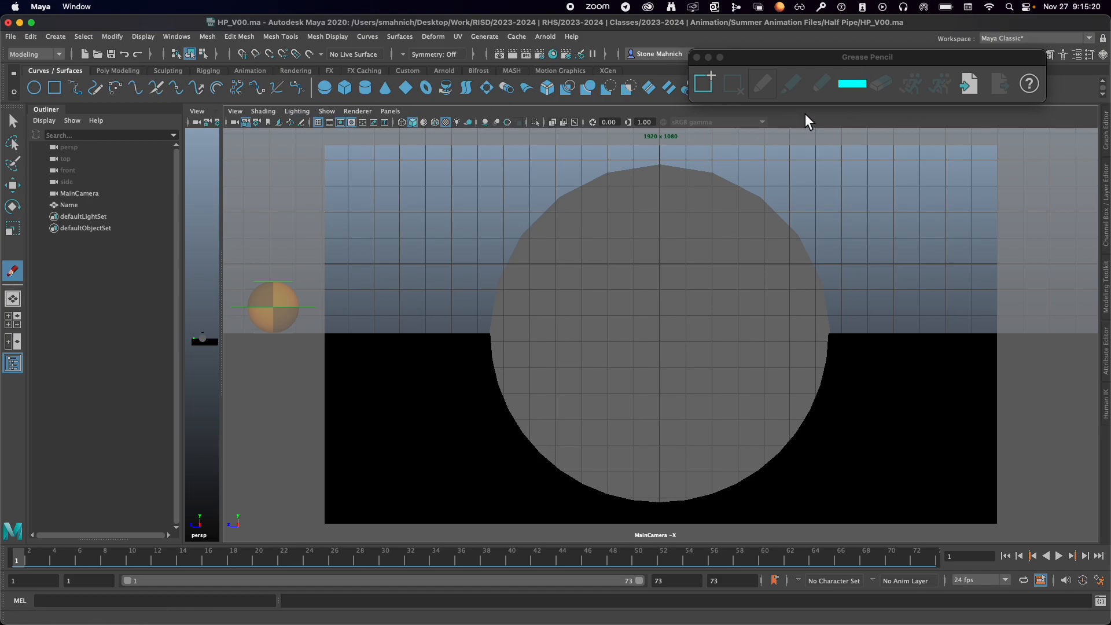
pyautogui.moveTo(814, 60); pyautogui.dragTo(817, 51)
# Scribble test strokes in the MainCamera view with Grease Pencil display turned on, and delete the scribbled frame
pyautogui.click(486, 228)
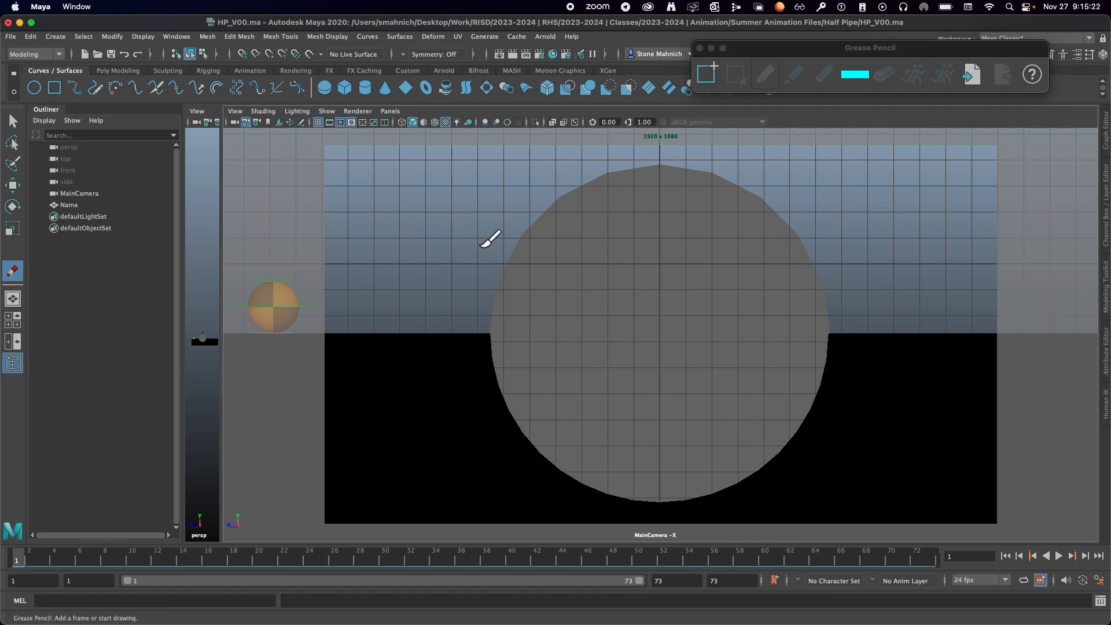
pyautogui.click(671, 277)
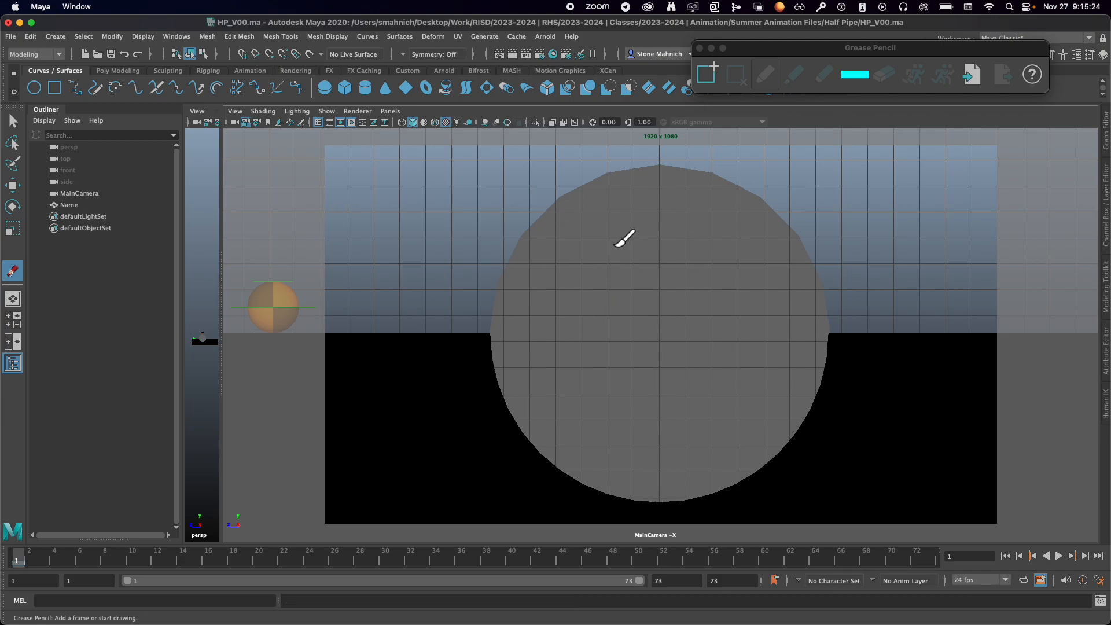
pyautogui.click(327, 114)
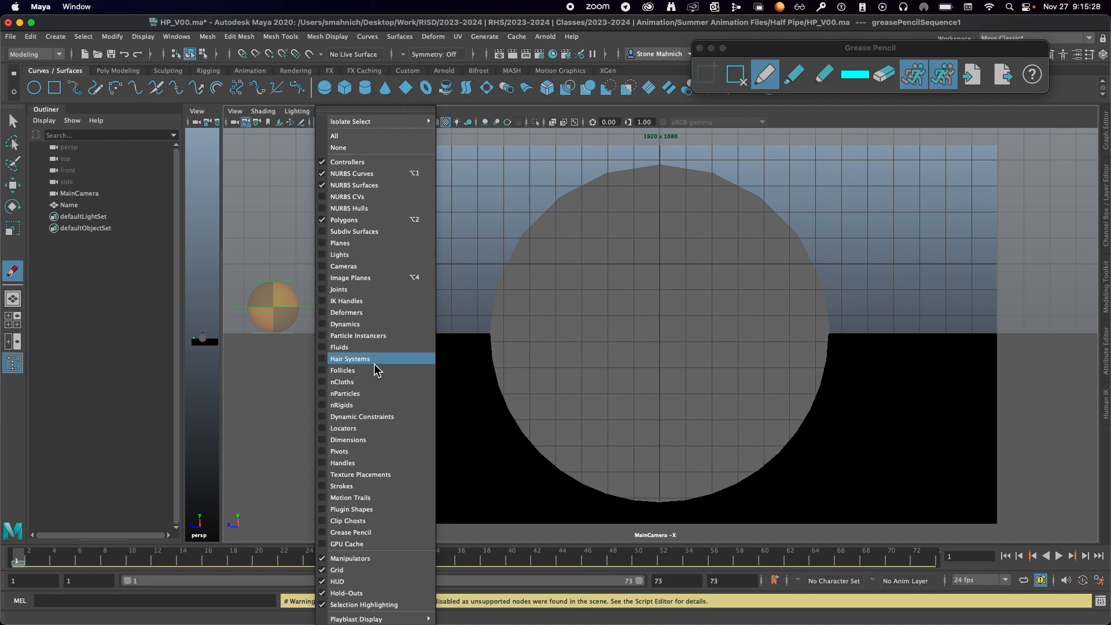
pyautogui.click(349, 532)
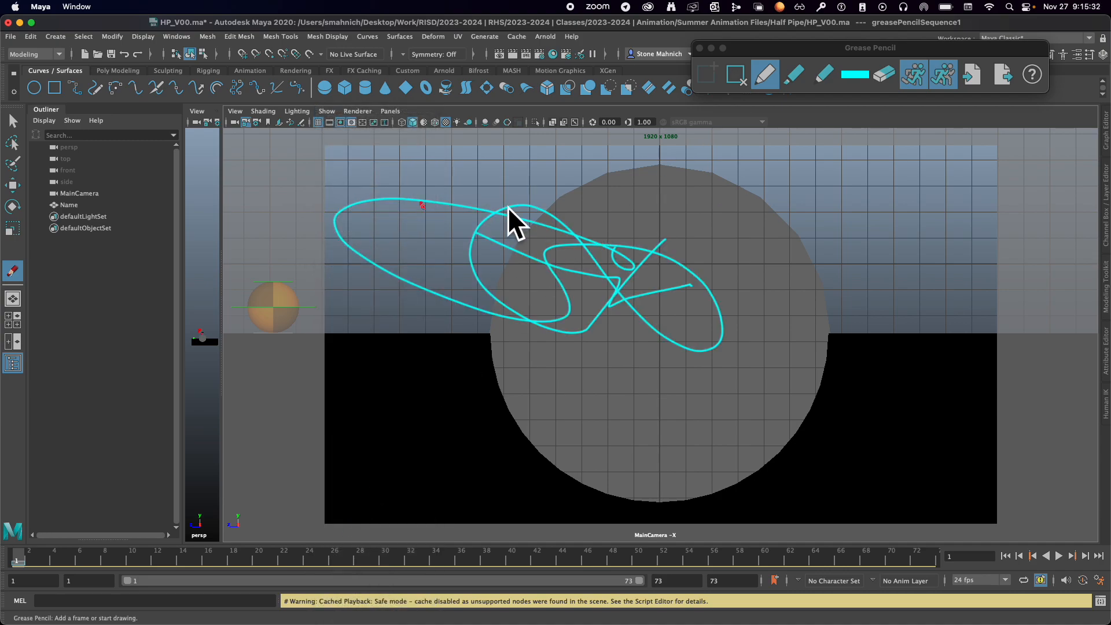
pyautogui.click(740, 78)
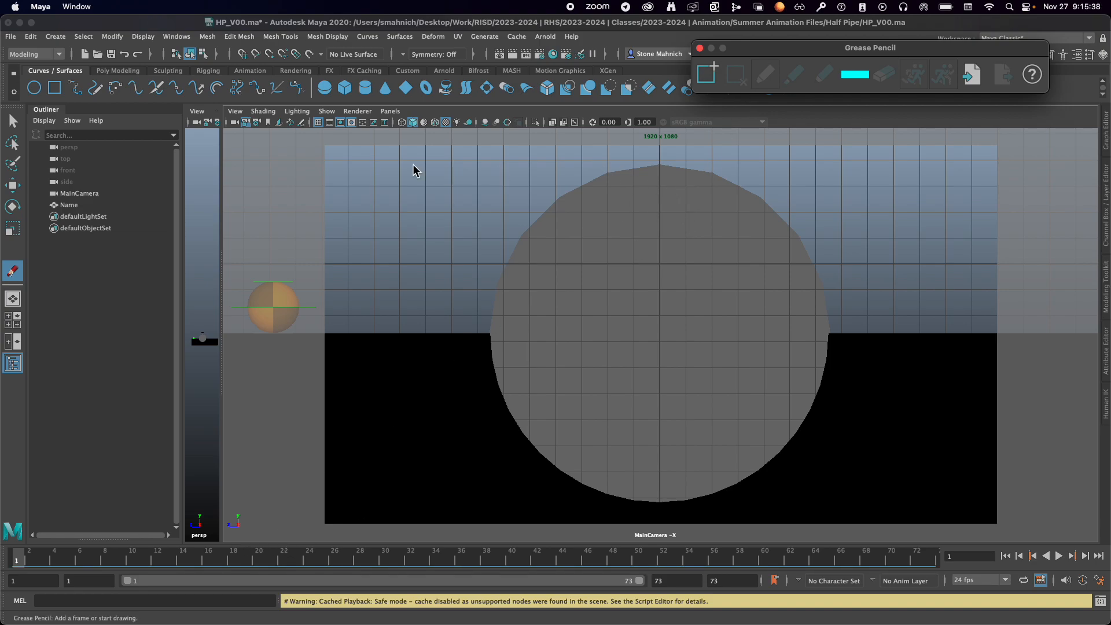
# Save the scene to the Desktop as a Maya ASCII file named HP01_ followed by the animator's surname
pyautogui.click(14, 36)
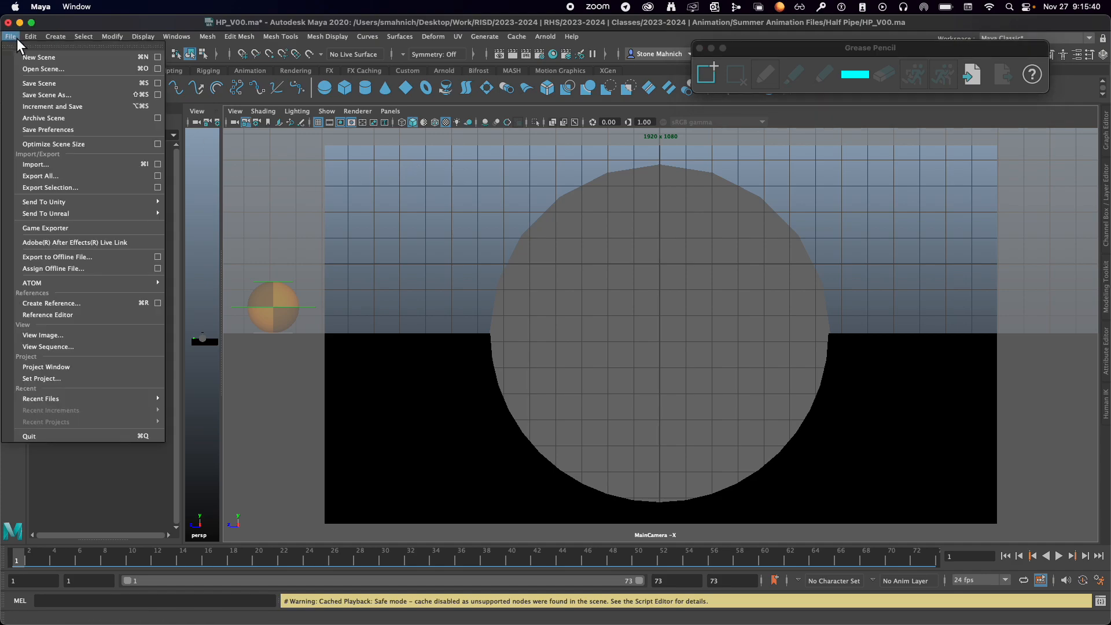
pyautogui.click(44, 95)
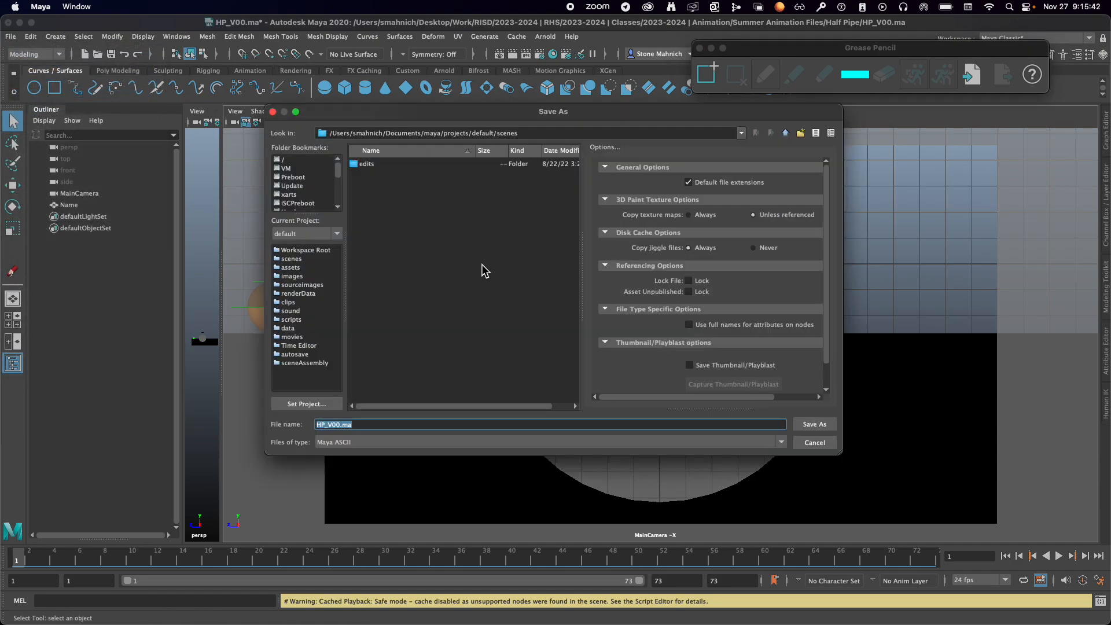
pyautogui.scroll(-3, 313, 195)
pyautogui.click(313, 186)
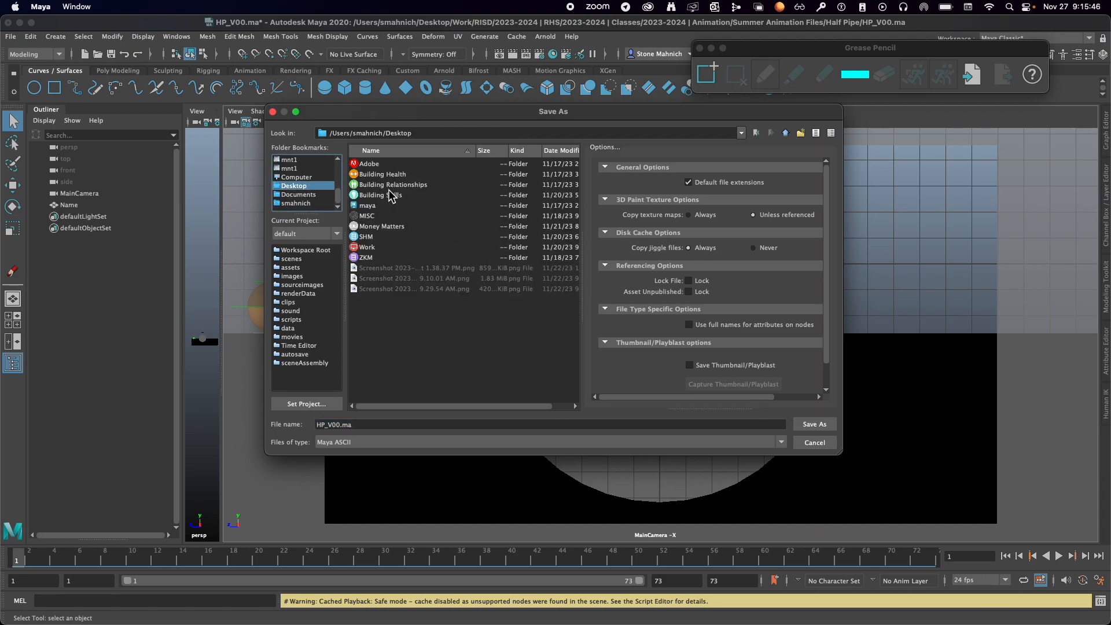
pyautogui.click(325, 424)
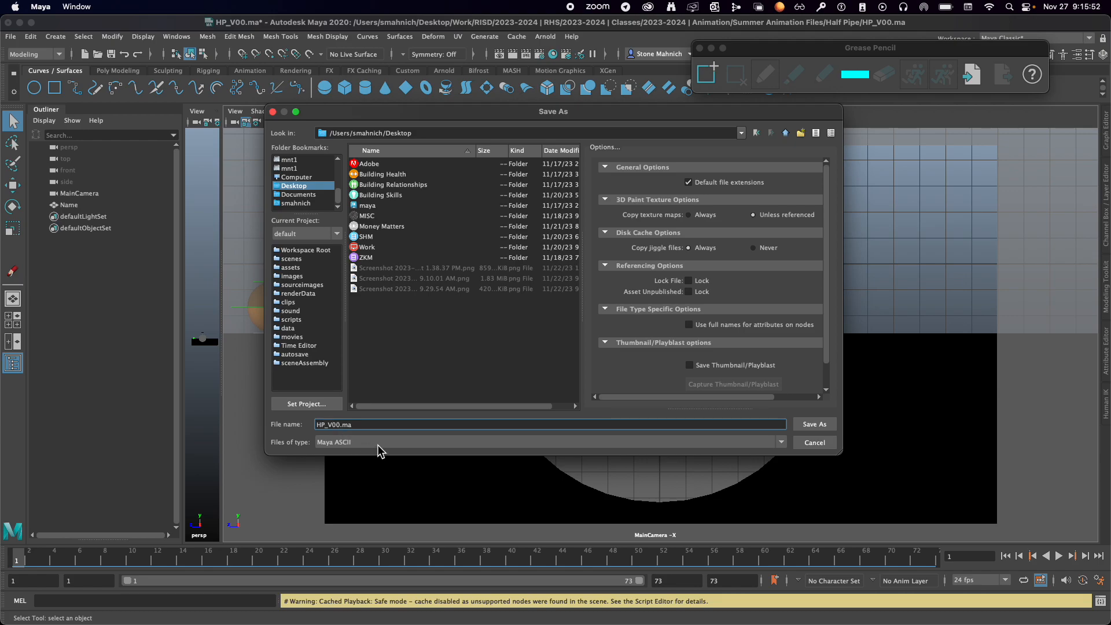
pyautogui.write('01')
pyautogui.press('BackSpace')
pyautogui.press('BackSpace')
pyautogui.press('BackSpace')
pyautogui.write('Mahnich')
pyautogui.click(816, 425)
pyautogui.click(528, 346)
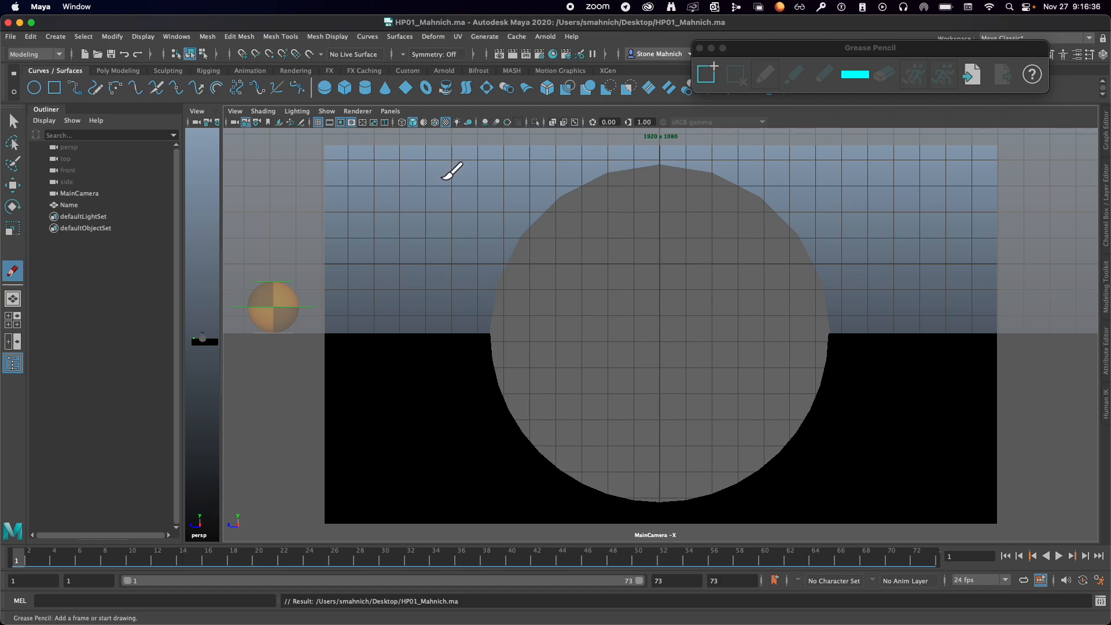
# Handwrite the list numbers 1., 2. and 3. down the camera view with the Grease Pencil
pyautogui.moveTo(430, 166); pyautogui.dragTo(433, 216)
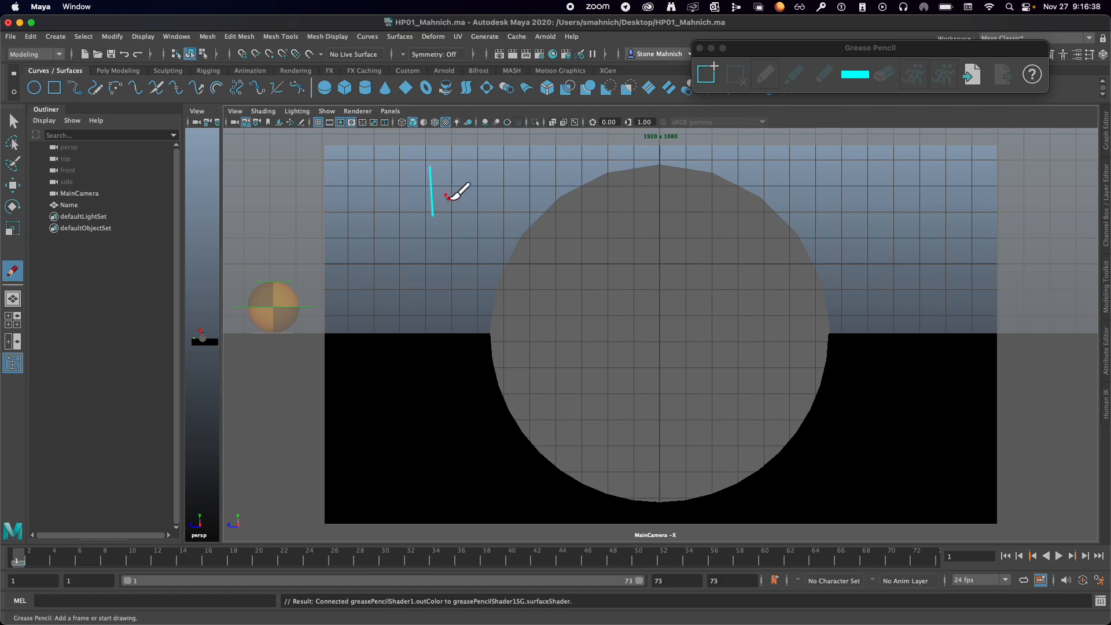
pyautogui.click(450, 207)
pyautogui.moveTo(424, 267)
pyautogui.mouseDown()
pyautogui.moveTo(441, 262)
pyautogui.moveTo(460, 294)
pyautogui.mouseUp()
pyautogui.click(473, 293)
pyautogui.moveTo(421, 350); pyautogui.dragTo(419, 407)
pyautogui.click(479, 404)
# Handwrite "How does the ball enter scene" beside list number 1
pyautogui.moveTo(489, 172)
pyautogui.mouseDown()
pyautogui.moveTo(496, 204)
pyautogui.moveTo(513, 192)
pyautogui.moveTo(513, 212)
pyautogui.moveTo(519, 201)
pyautogui.moveTo(548, 206)
pyautogui.moveTo(557, 191)
pyautogui.mouseUp()
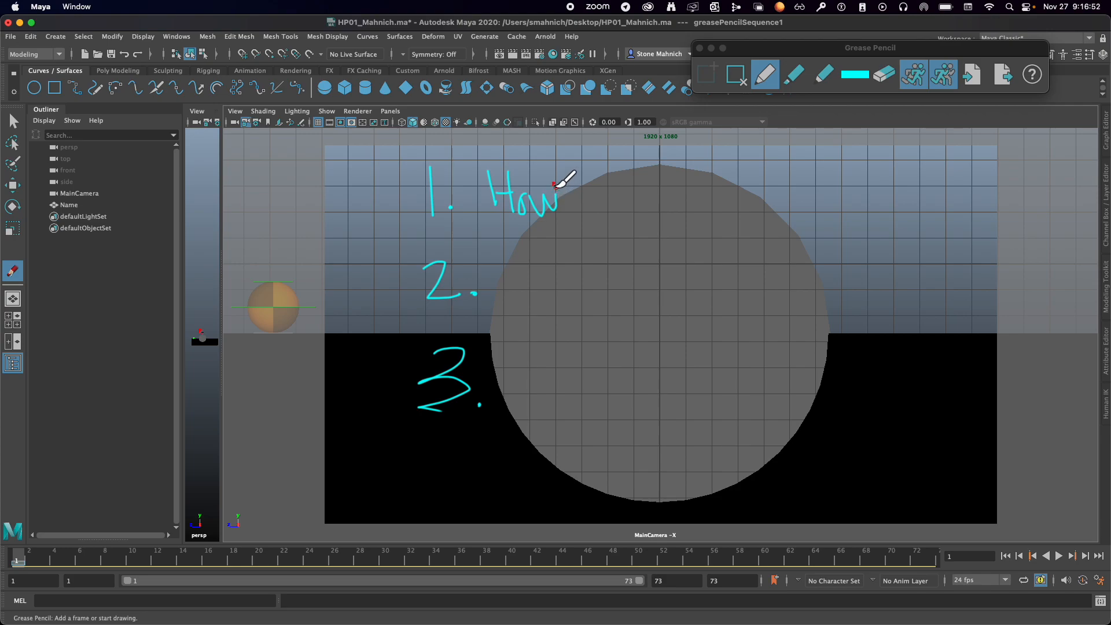
pyautogui.moveTo(602, 191); pyautogui.dragTo(602, 214)
pyautogui.moveTo(597, 164)
pyautogui.mouseDown()
pyautogui.moveTo(606, 215)
pyautogui.moveTo(619, 191)
pyautogui.moveTo(637, 213)
pyautogui.moveTo(647, 200)
pyautogui.mouseUp()
pyautogui.moveTo(679, 164)
pyautogui.mouseDown()
pyautogui.moveTo(686, 212)
pyautogui.moveTo(698, 184)
pyautogui.moveTo(732, 211)
pyautogui.moveTo(758, 205)
pyautogui.mouseUp()
pyautogui.moveTo(791, 166)
pyautogui.mouseDown()
pyautogui.moveTo(798, 212)
pyautogui.moveTo(810, 194)
pyautogui.moveTo(835, 202)
pyautogui.mouseUp()
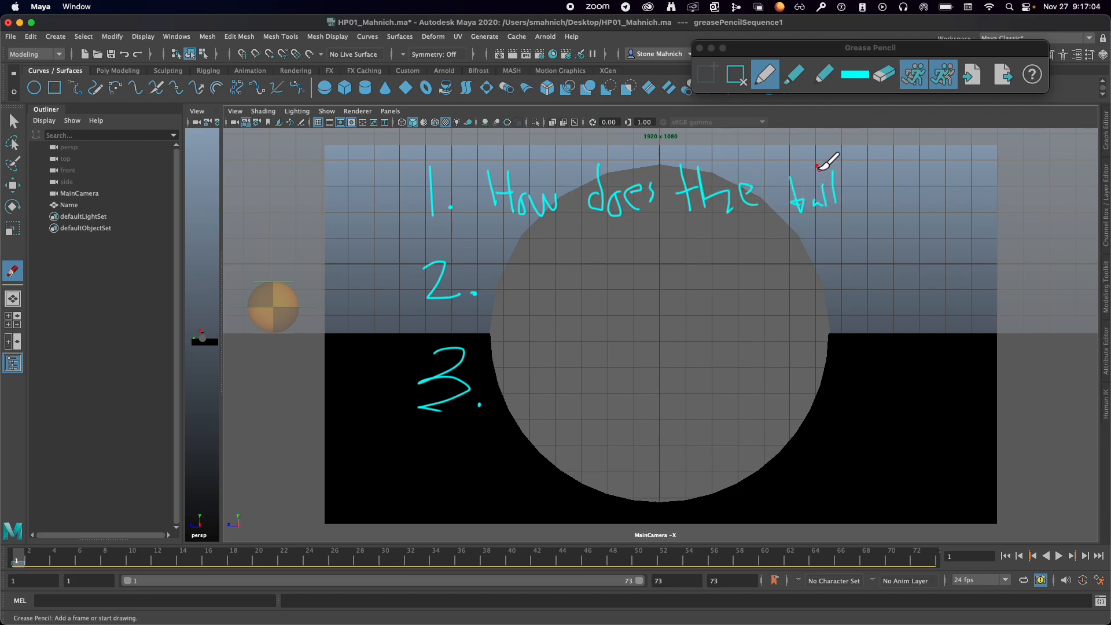
pyautogui.moveTo(533, 237)
pyautogui.mouseDown()
pyautogui.moveTo(592, 252)
pyautogui.moveTo(605, 231)
pyautogui.moveTo(707, 230)
pyautogui.moveTo(717, 250)
pyautogui.moveTo(781, 247)
pyautogui.moveTo(799, 230)
pyautogui.mouseUp()
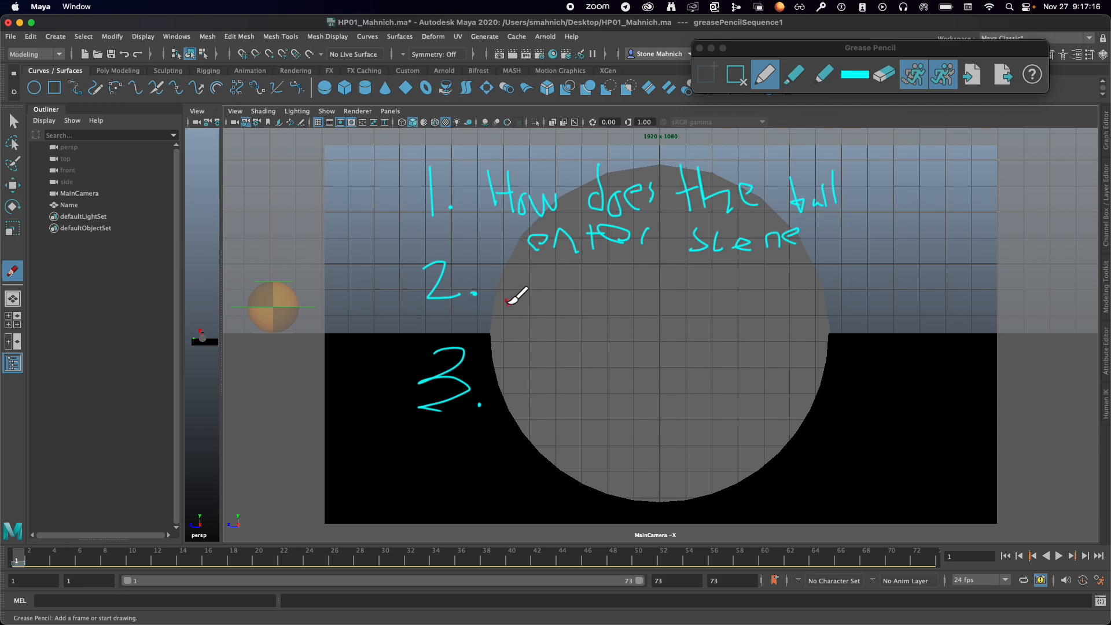
# Handwrite "How does it use" beside list number 2 and finish it with a small sketch of the half pipe
pyautogui.moveTo(496, 267)
pyautogui.mouseDown()
pyautogui.moveTo(501, 315)
pyautogui.moveTo(521, 294)
pyautogui.moveTo(523, 315)
pyautogui.moveTo(538, 307)
pyautogui.moveTo(550, 286)
pyautogui.moveTo(630, 308)
pyautogui.mouseUp()
pyautogui.moveTo(621, 258)
pyautogui.mouseDown()
pyautogui.moveTo(635, 308)
pyautogui.moveTo(653, 286)
pyautogui.moveTo(684, 305)
pyautogui.moveTo(732, 303)
pyautogui.moveTo(762, 283)
pyautogui.mouseUp()
pyautogui.click(732, 282)
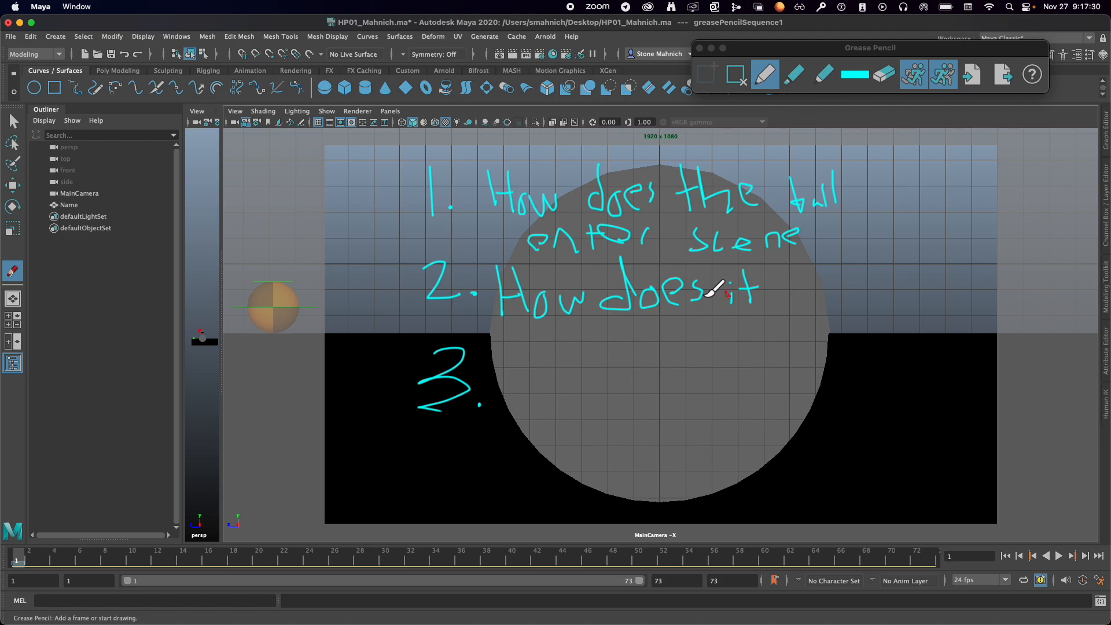
pyautogui.moveTo(526, 331)
pyautogui.mouseDown()
pyautogui.moveTo(554, 349)
pyautogui.moveTo(665, 345)
pyautogui.moveTo(758, 321)
pyautogui.mouseUp()
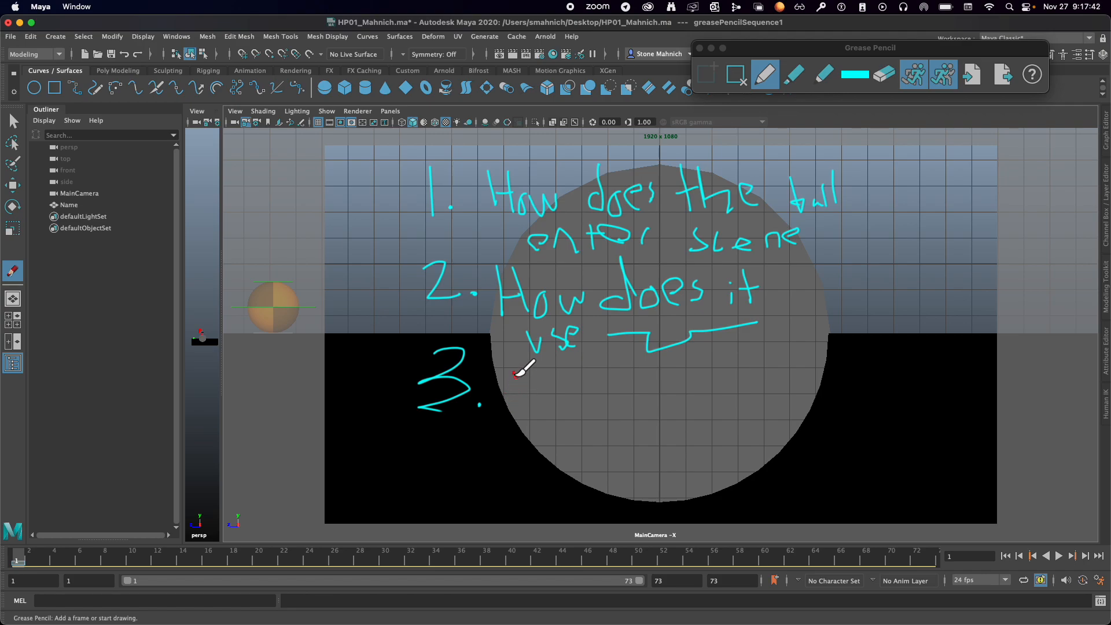
# Handwrite "How does it exit" beside list number 3
pyautogui.moveTo(509, 372)
pyautogui.mouseDown()
pyautogui.moveTo(517, 417)
pyautogui.moveTo(538, 397)
pyautogui.moveTo(539, 431)
pyautogui.mouseUp()
pyautogui.moveTo(561, 391)
pyautogui.mouseDown()
pyautogui.moveTo(591, 412)
pyautogui.moveTo(609, 397)
pyautogui.moveTo(646, 401)
pyautogui.moveTo(643, 418)
pyautogui.moveTo(671, 402)
pyautogui.moveTo(749, 410)
pyautogui.mouseUp()
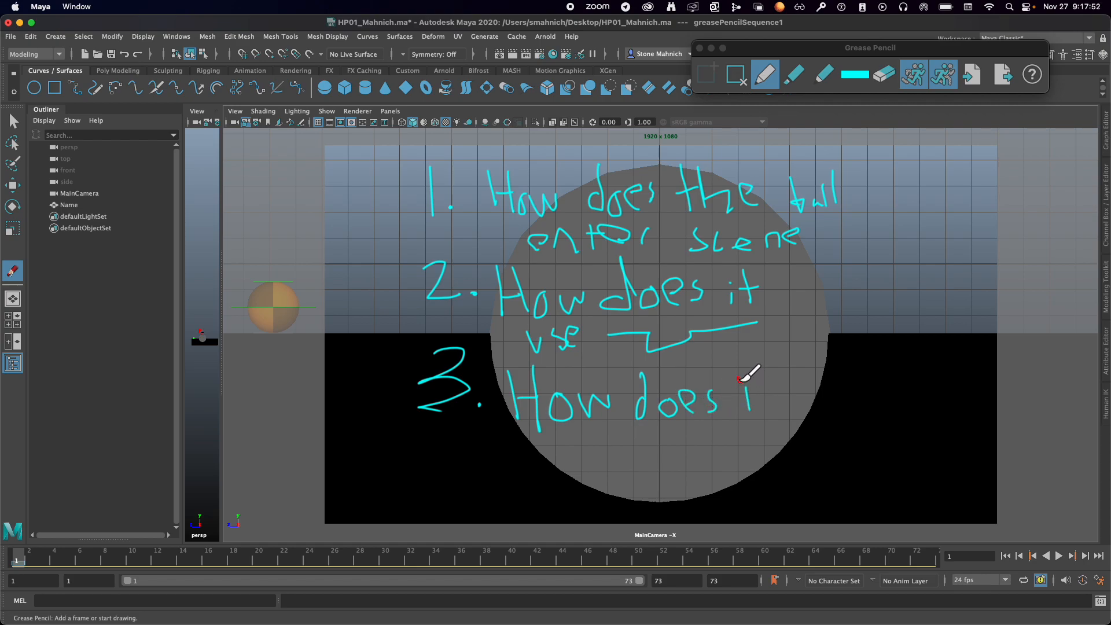
pyautogui.moveTo(762, 371)
pyautogui.mouseDown()
pyautogui.moveTo(773, 415)
pyautogui.moveTo(782, 391)
pyautogui.mouseUp()
pyautogui.moveTo(573, 466); pyautogui.dragTo(642, 477)
pyautogui.moveTo(666, 434)
pyautogui.mouseDown()
pyautogui.moveTo(672, 491)
pyautogui.moveTo(701, 457)
pyautogui.mouseUp()
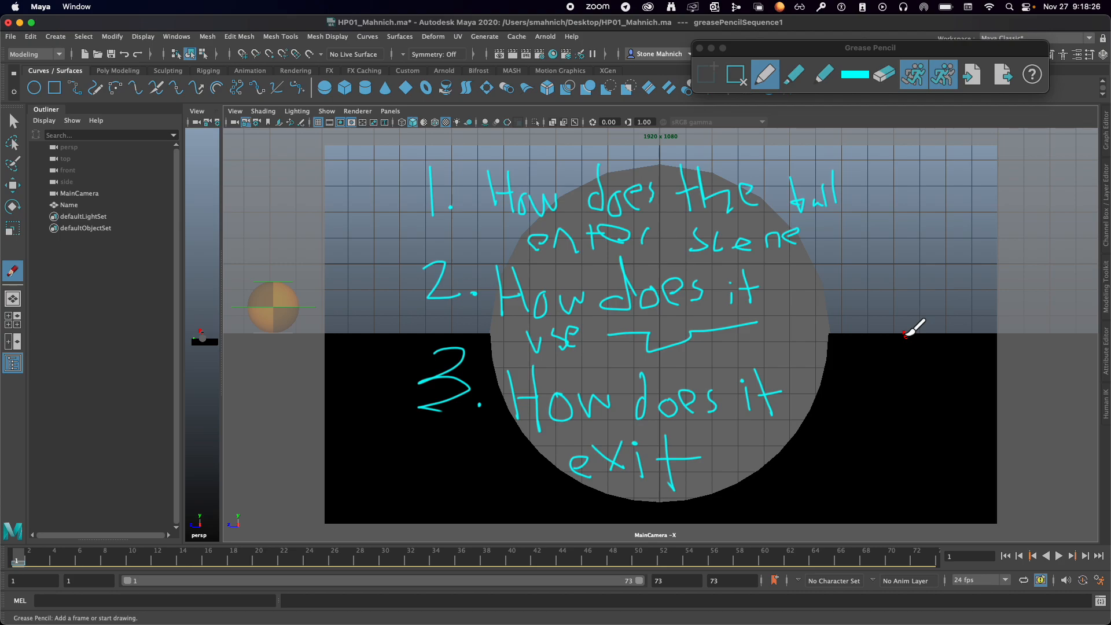
# Delete the Grease Pencil frame holding the handwritten questions and move the Grease Pencil window down over the camera view
pyautogui.click(737, 76)
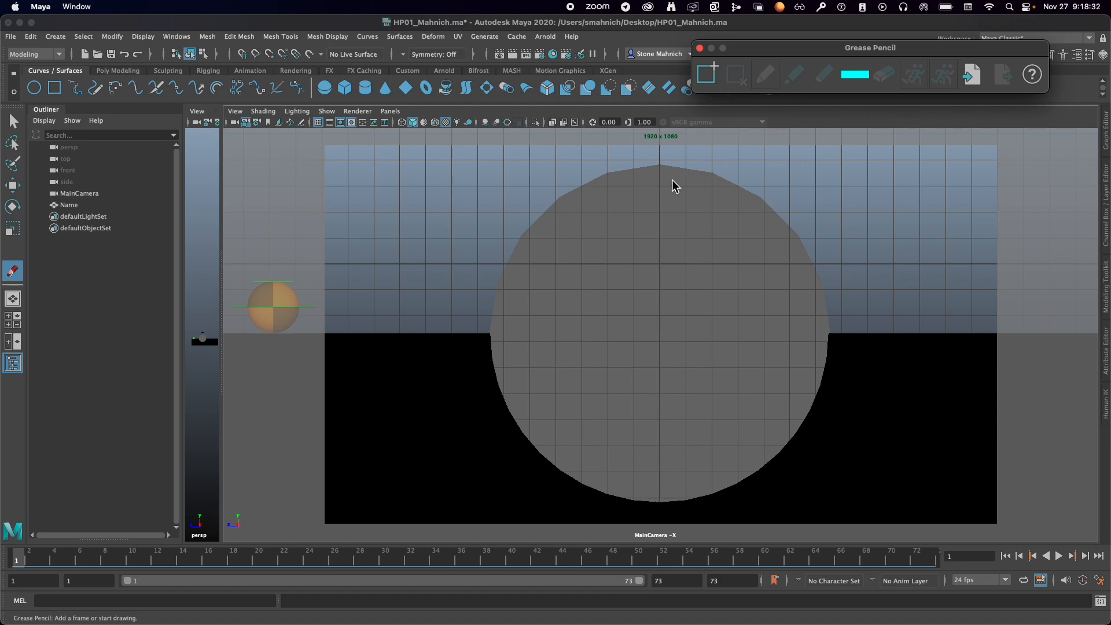
pyautogui.moveTo(805, 48)
pyautogui.mouseDown()
pyautogui.moveTo(661, 124)
pyautogui.moveTo(851, 124)
pyautogui.moveTo(820, 106)
pyautogui.mouseUp()
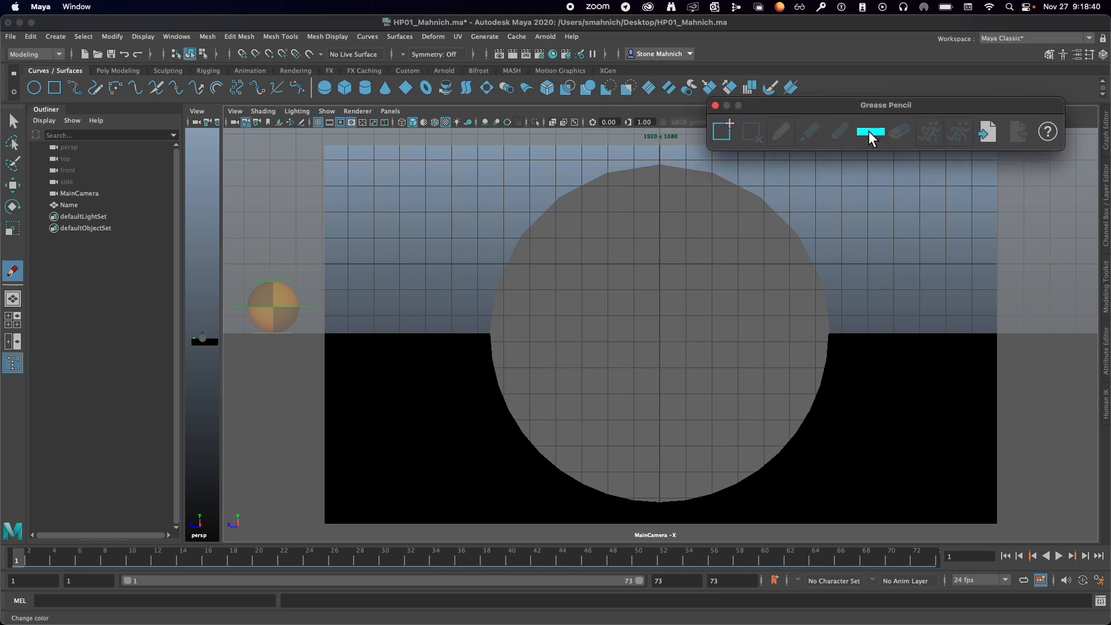
pyautogui.hotkey('ctrl', 'Up')
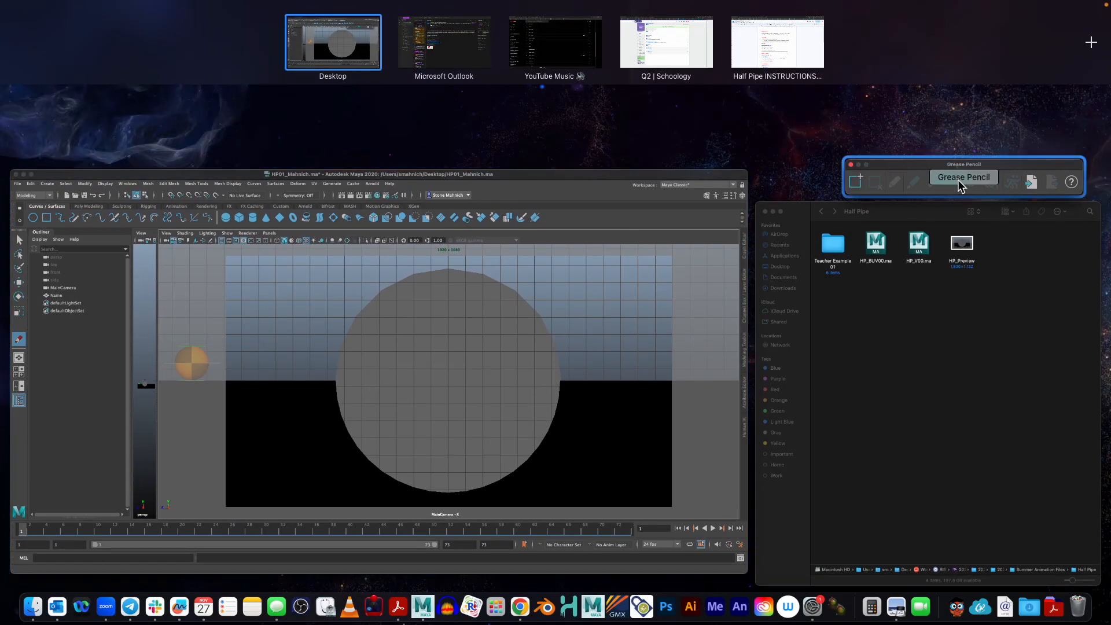
pyautogui.click(957, 179)
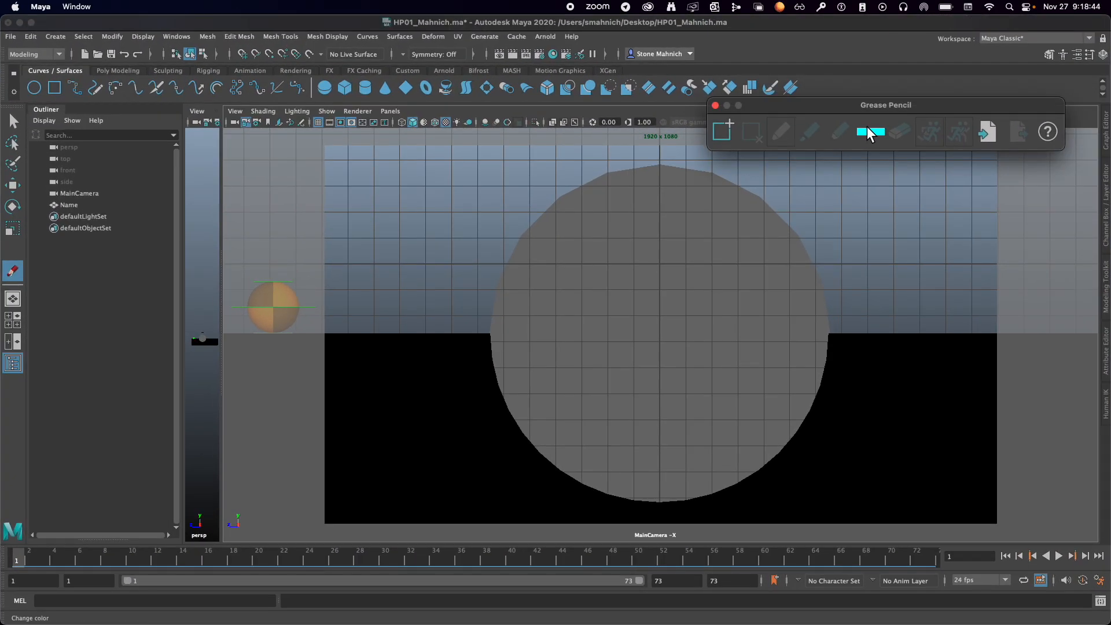
# Draw a short test stroke in the camera view, undo it, and switch to the Marker
pyautogui.moveTo(450, 214)
pyautogui.mouseDown()
pyautogui.moveTo(508, 260)
pyautogui.moveTo(515, 210)
pyautogui.mouseUp()
pyautogui.press('z')
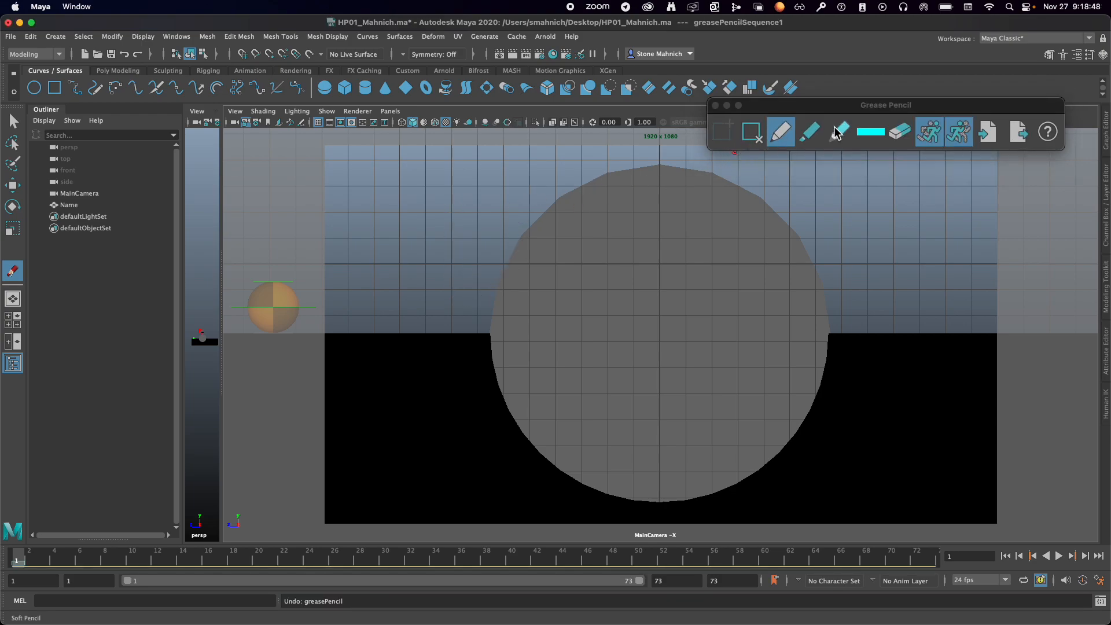
pyautogui.click(810, 132)
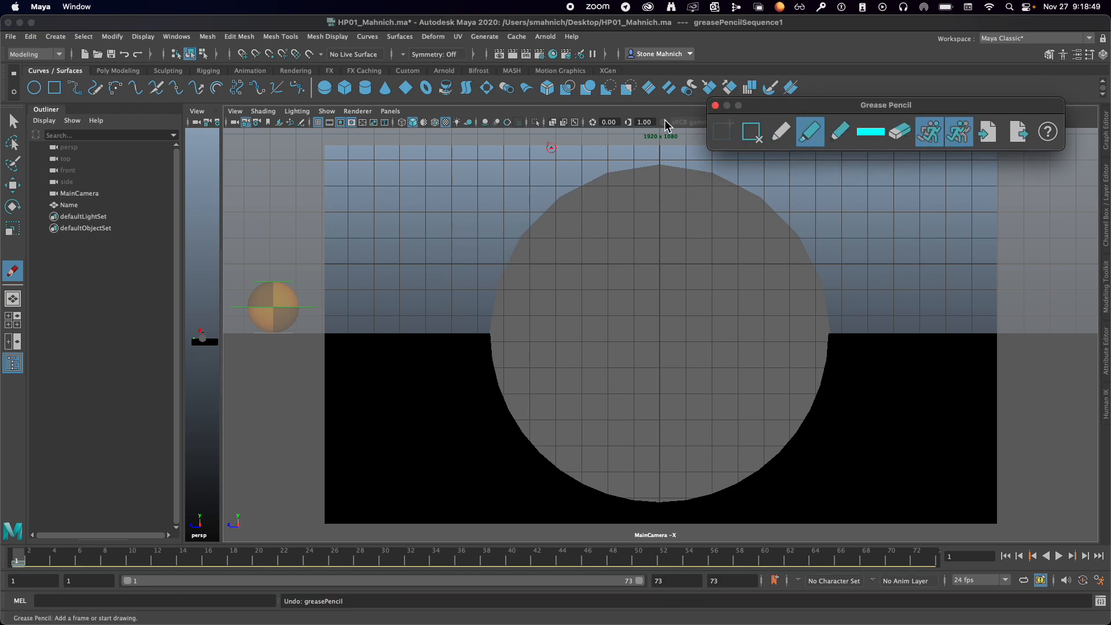
# Try the red, yellow, green, cyan, blue and magenta swatches as the stroke colour, and return to the cyan Pencil
pyautogui.click(872, 132)
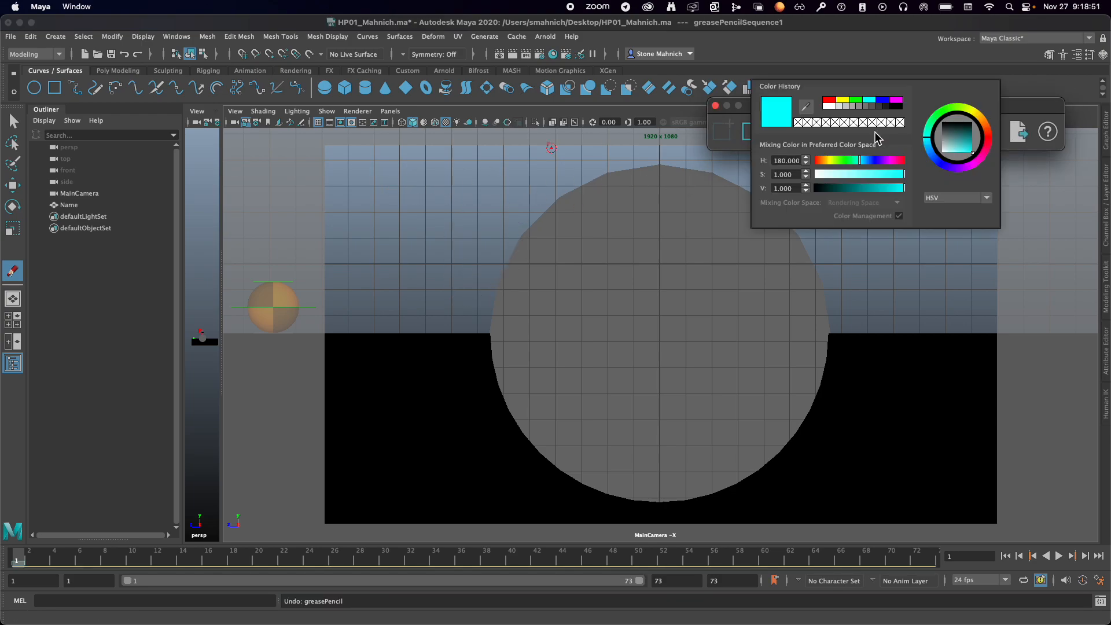
pyautogui.click(830, 100)
pyautogui.click(842, 100)
pyautogui.click(855, 100)
pyautogui.click(869, 100)
pyautogui.click(883, 100)
pyautogui.click(897, 103)
pyautogui.click(831, 100)
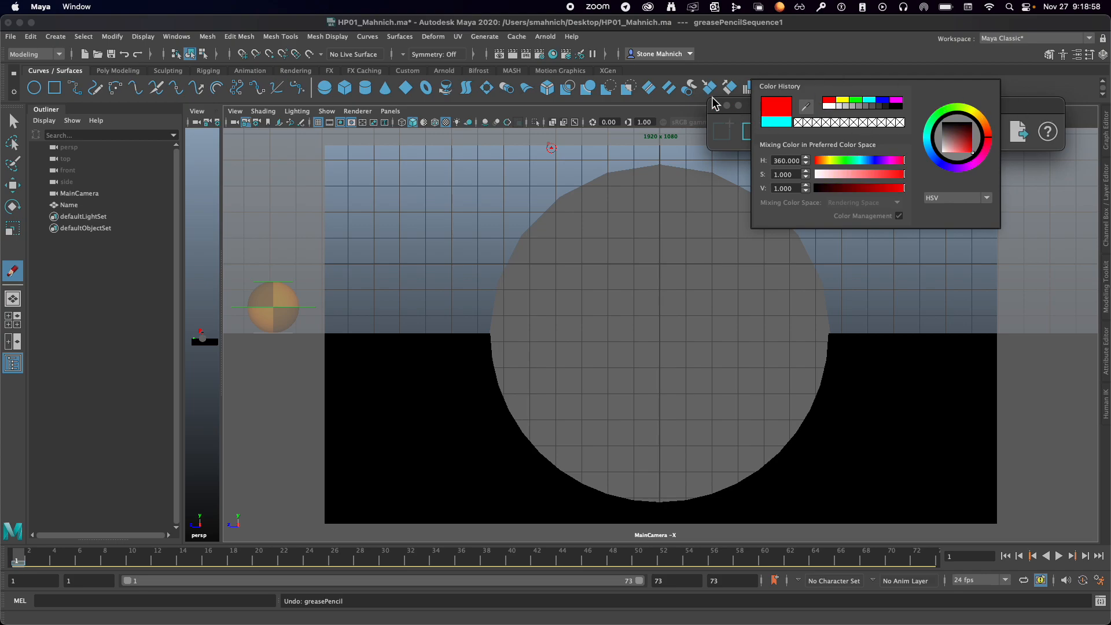
pyautogui.click(783, 122)
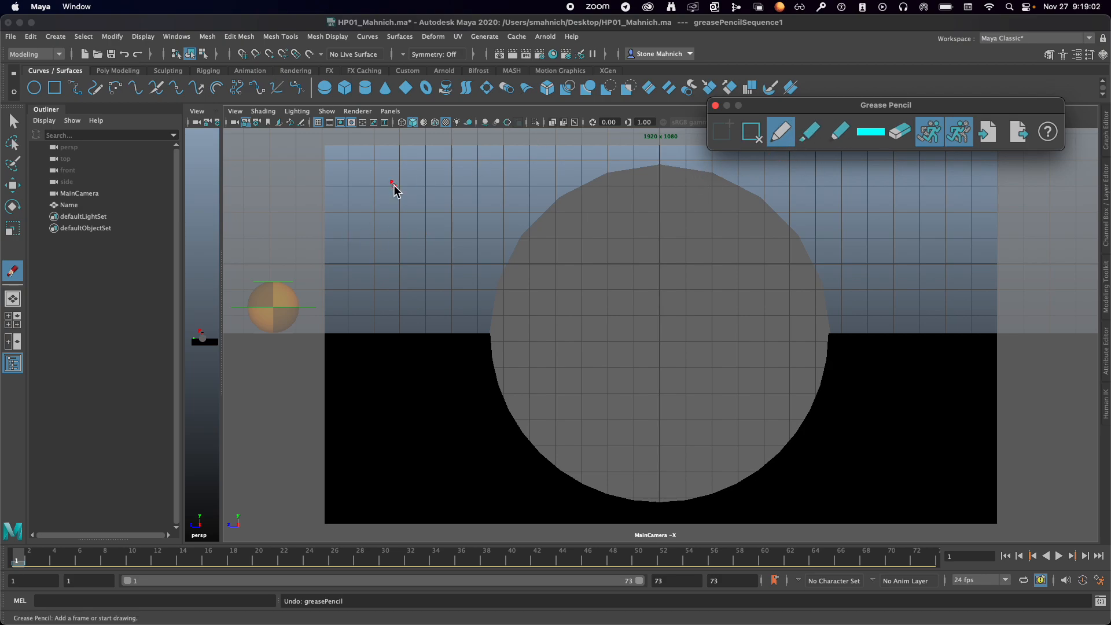
# Draw three vertical cyan comparison strokes side by side in the camera view, one each with Pencil, Marker and Soft Pencil
pyautogui.moveTo(381, 168); pyautogui.dragTo(387, 248)
pyautogui.click(798, 131)
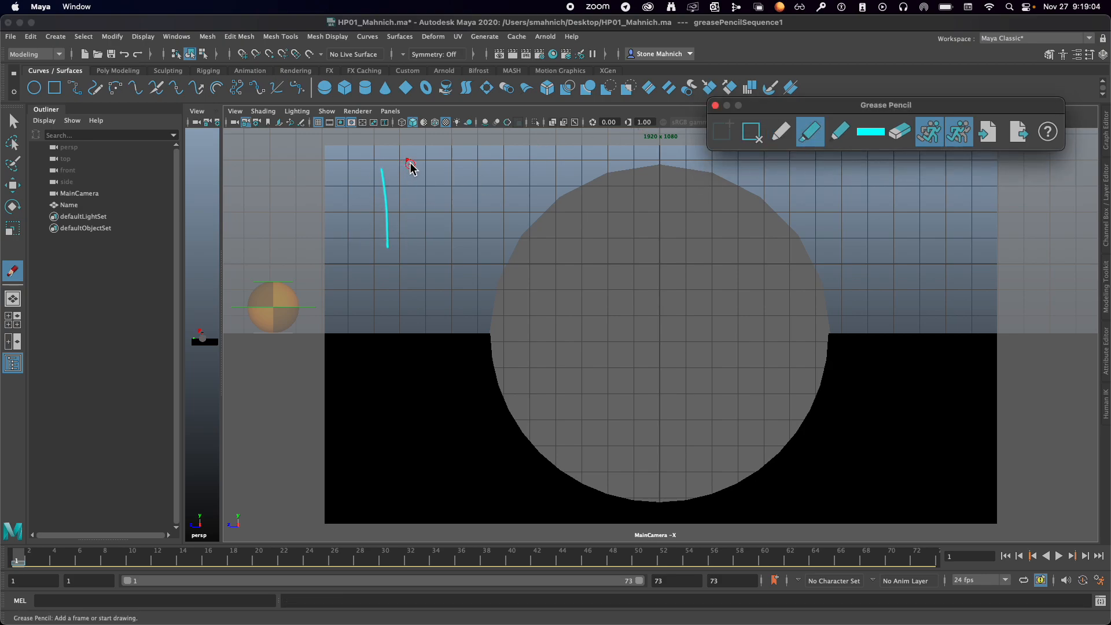
pyautogui.moveTo(411, 166); pyautogui.dragTo(413, 243)
pyautogui.click(838, 135)
pyautogui.moveTo(441, 168); pyautogui.dragTo(450, 273)
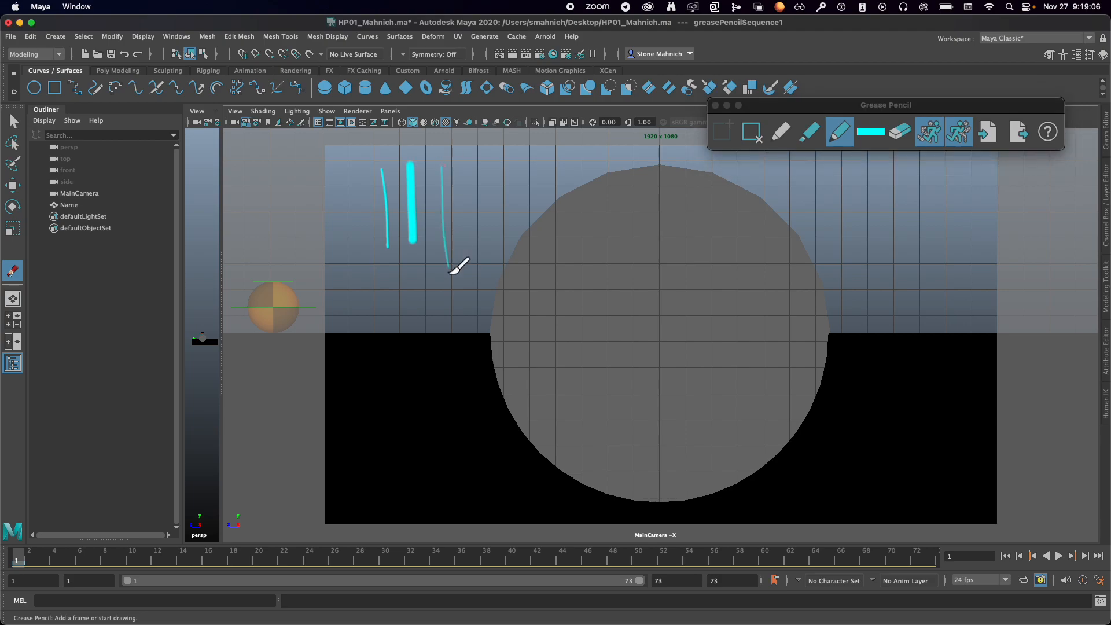
# Erase the three vertical test strokes from the camera view with the Grease Pencil Eraser
pyautogui.click(781, 135)
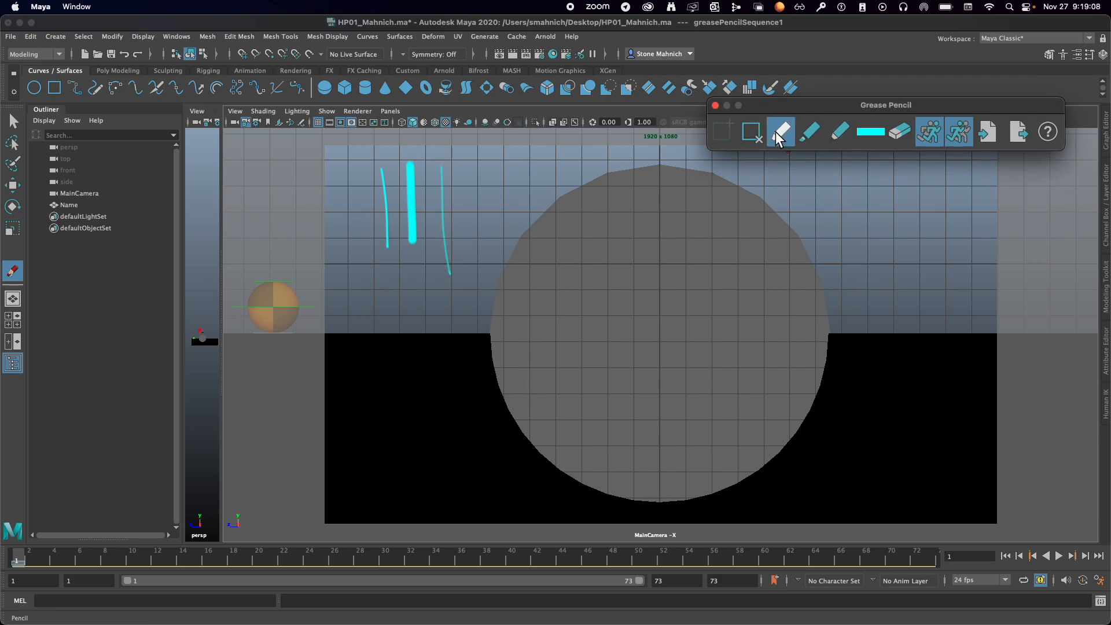
pyautogui.click(899, 134)
pyautogui.moveTo(377, 159)
pyautogui.mouseDown()
pyautogui.moveTo(404, 230)
pyautogui.moveTo(438, 190)
pyautogui.moveTo(421, 246)
pyautogui.mouseUp()
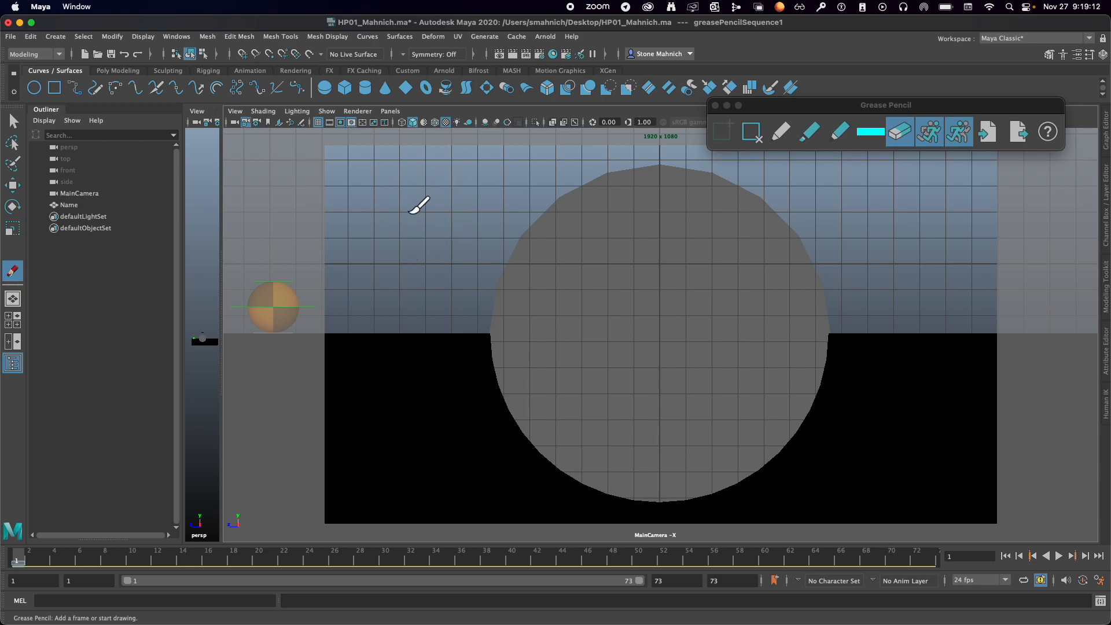
# Scribble a looping cyan Pencil stroke across the camera view and remove its Grease Pencil frame from frame 1
pyautogui.click(781, 134)
pyautogui.moveTo(349, 229)
pyautogui.mouseDown()
pyautogui.moveTo(417, 301)
pyautogui.moveTo(753, 327)
pyautogui.moveTo(737, 350)
pyautogui.moveTo(519, 400)
pyautogui.moveTo(732, 317)
pyautogui.mouseUp()
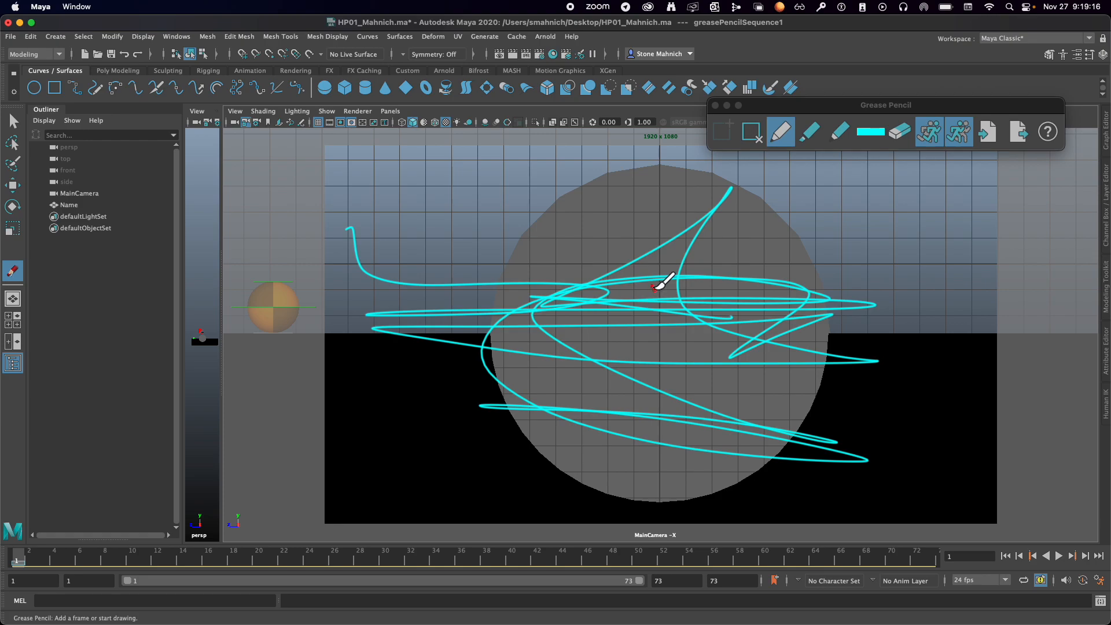
pyautogui.click(754, 136)
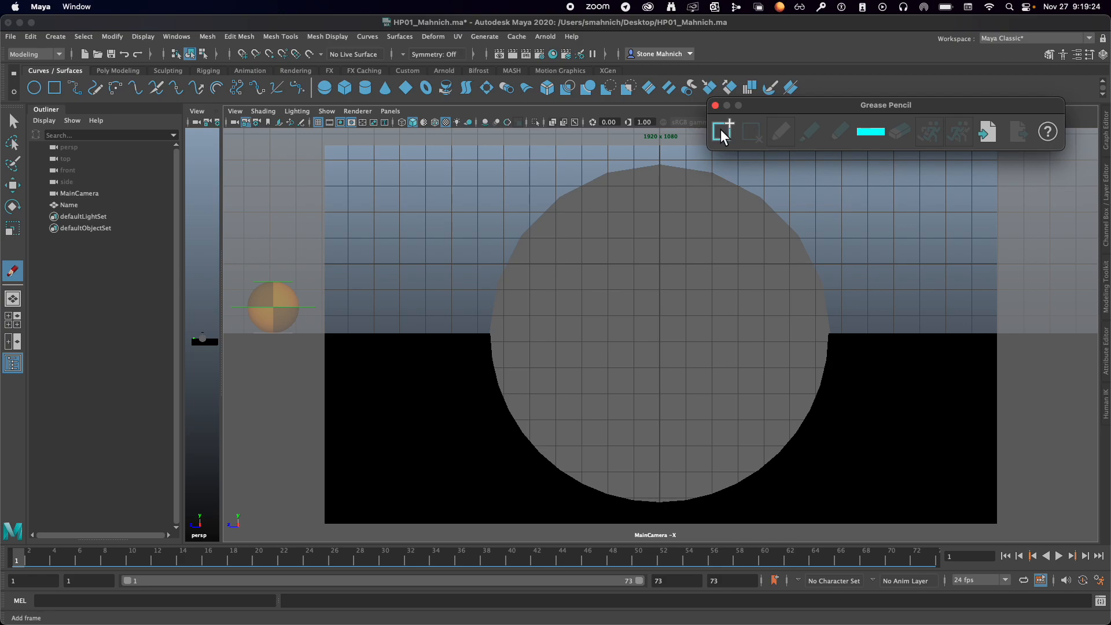
# Move the Grease Pencil window up so that it clears the camera view
pyautogui.click(299, 123)
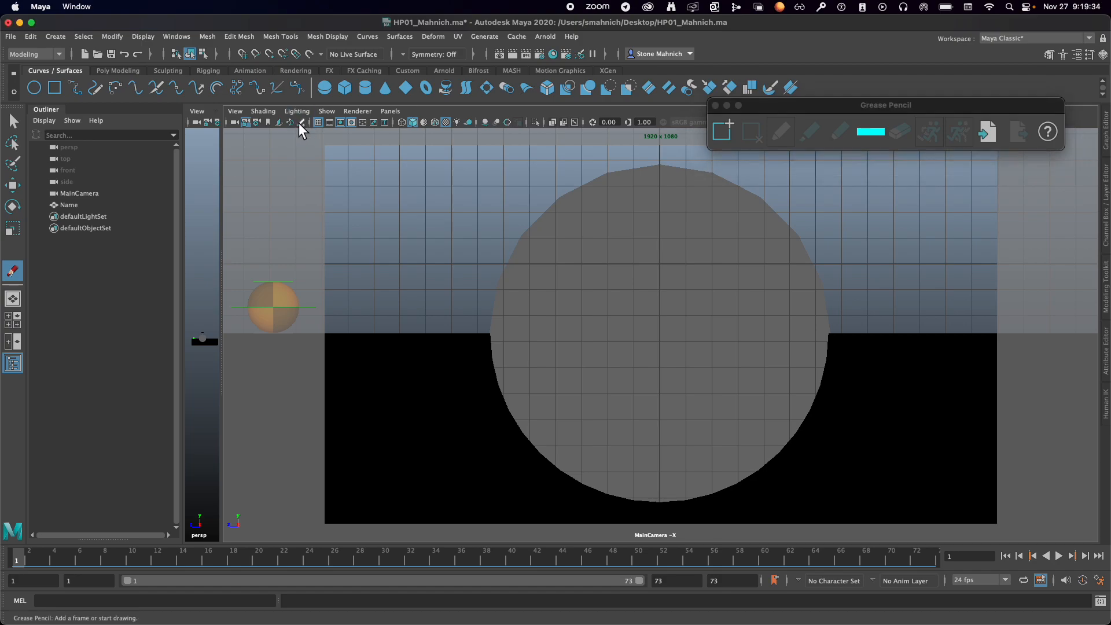
pyautogui.moveTo(891, 107)
pyautogui.mouseDown()
pyautogui.moveTo(862, 111)
pyautogui.moveTo(945, 166)
pyautogui.moveTo(897, 150)
pyautogui.moveTo(943, 76)
pyautogui.moveTo(938, 56)
pyautogui.mouseUp()
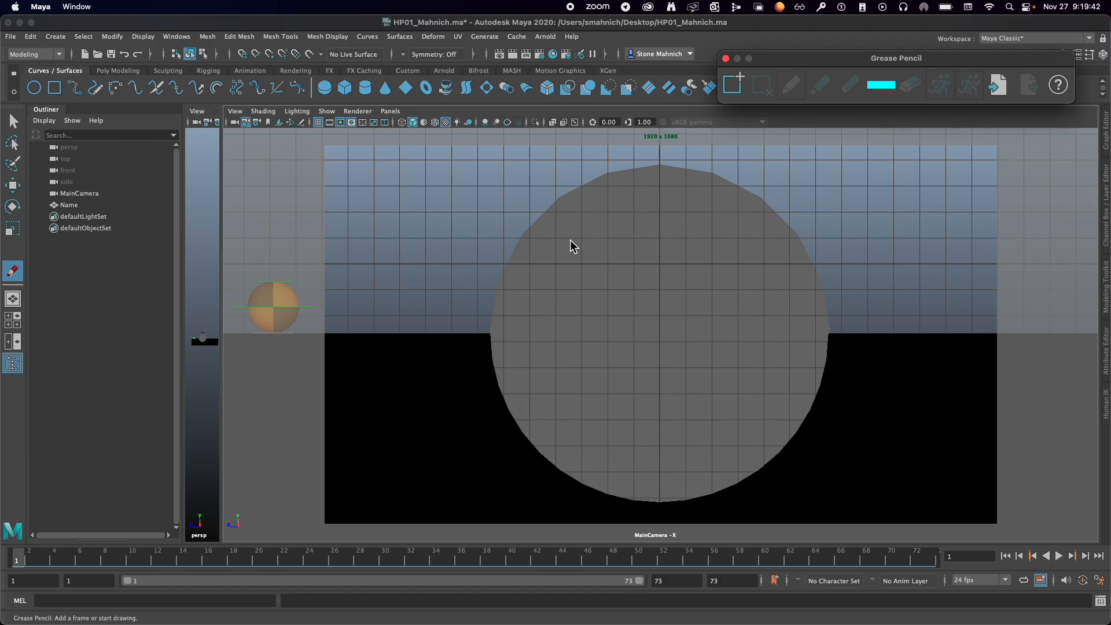
# Draw a vertical cyan Pencil stroke on frame 1 and a second one to its right on frame 2
pyautogui.click(30, 562)
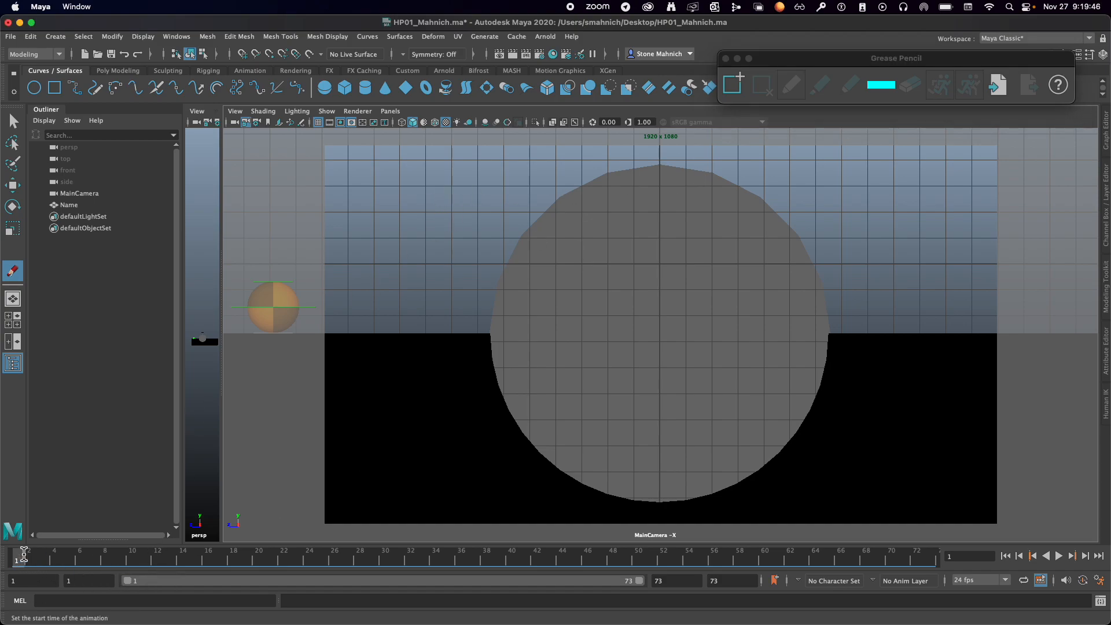
pyautogui.moveTo(438, 174); pyautogui.dragTo(442, 290)
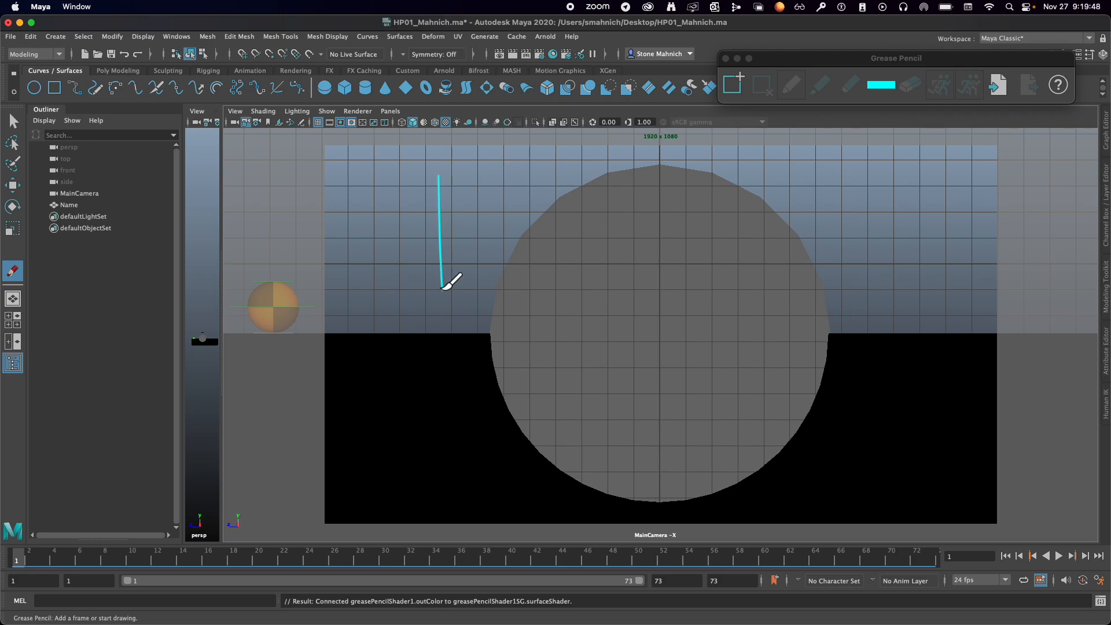
pyautogui.click(30, 557)
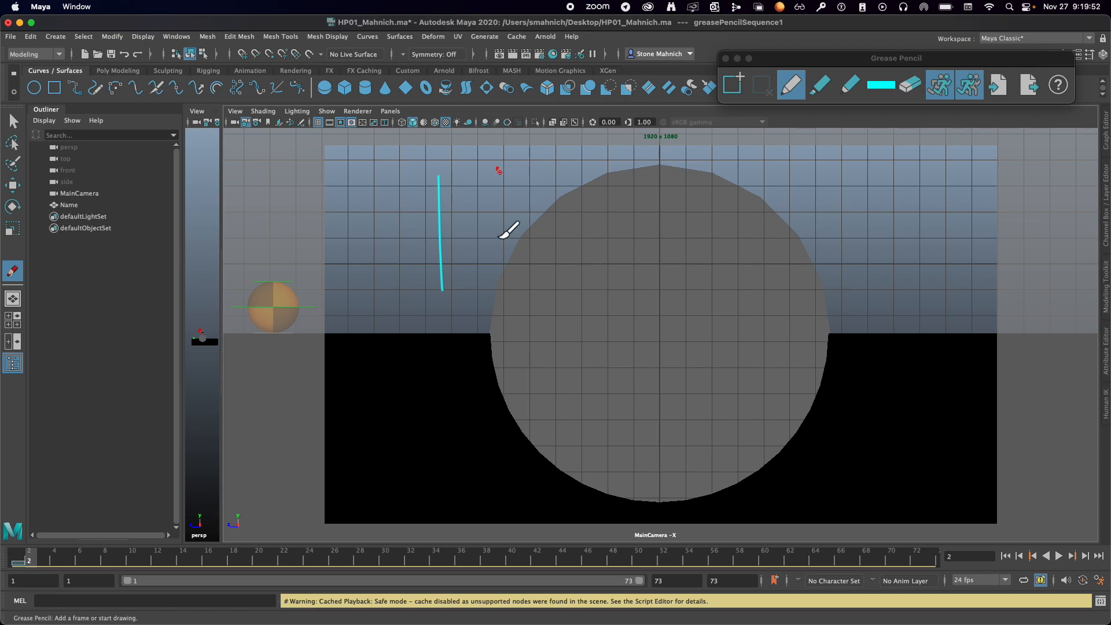
pyautogui.moveTo(500, 172); pyautogui.dragTo(500, 306)
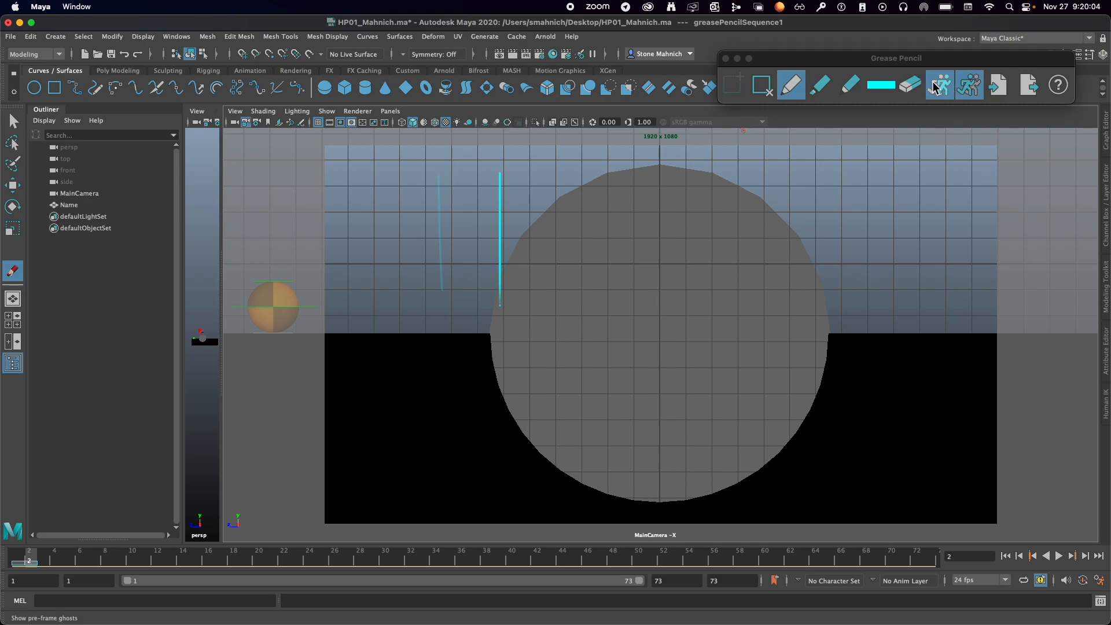
# Turn the pre-frame ghosts off and on again, and draw a third vertical stroke further right on frame 3
pyautogui.click(936, 87)
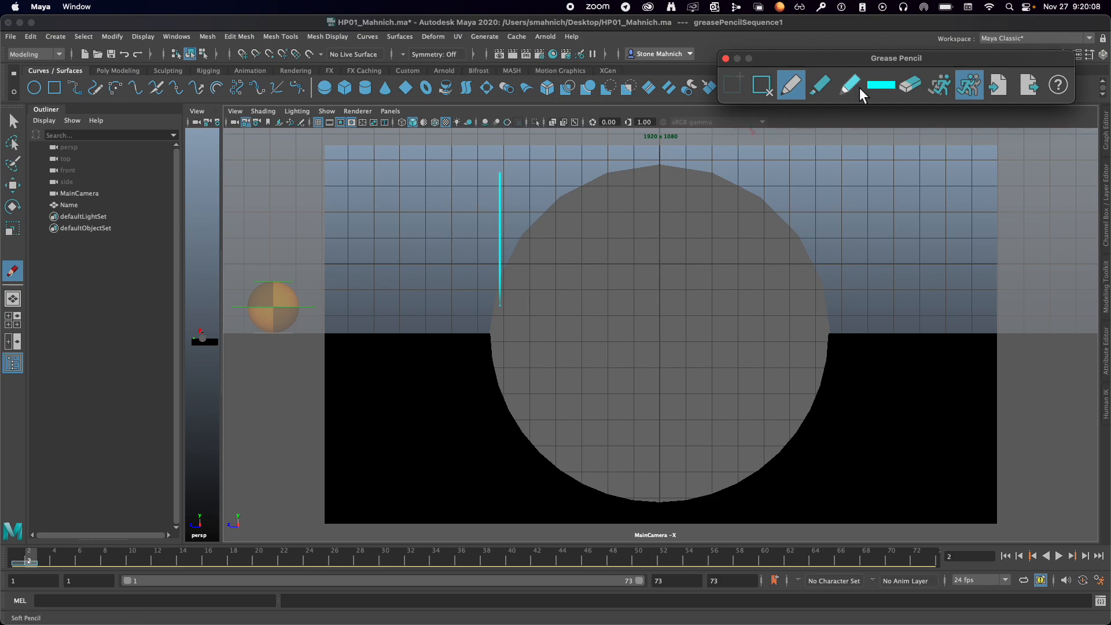
pyautogui.click(938, 86)
pyautogui.click(42, 559)
pyautogui.moveTo(574, 177); pyautogui.dragTo(575, 266)
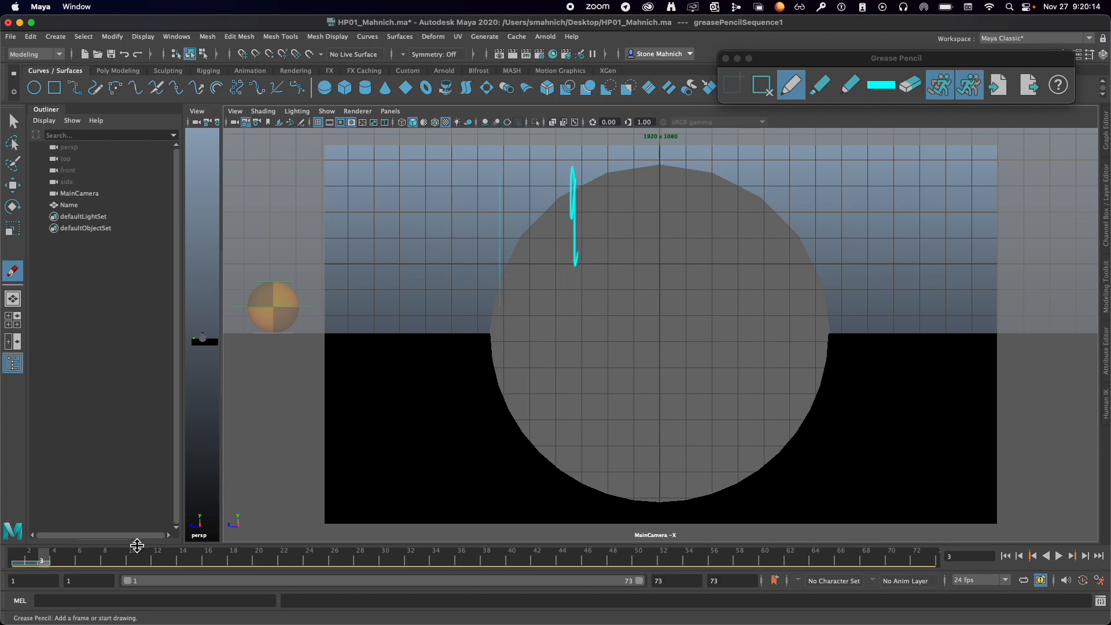
# Compare the ghosted strokes around frame 2 by switching the post-frame and pre-frame ghosts off and on again
pyautogui.click(28, 554)
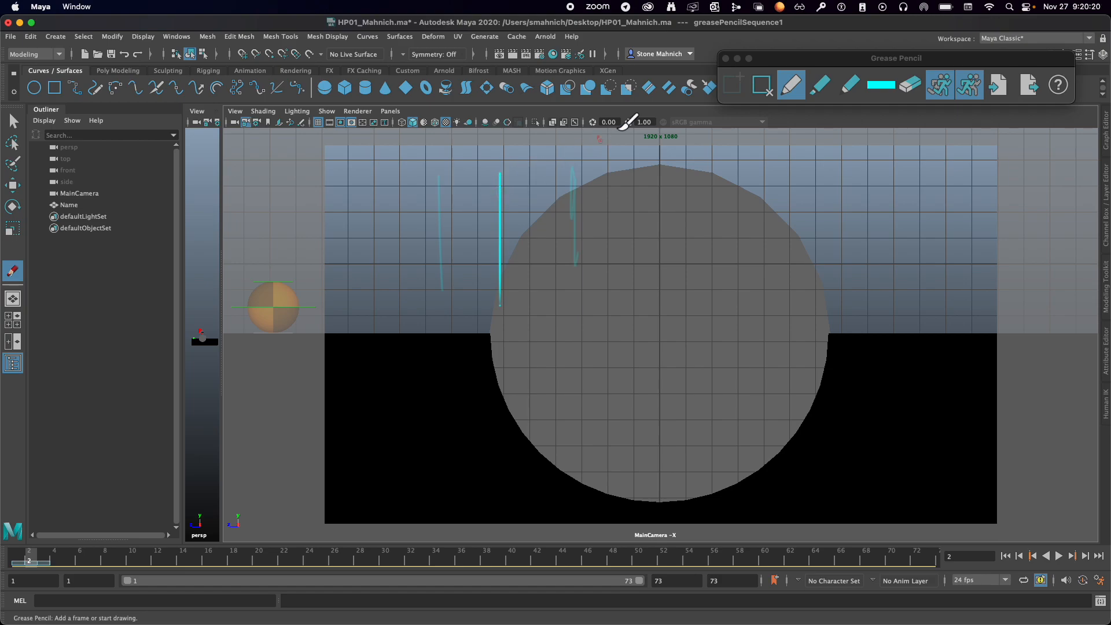
pyautogui.click(969, 85)
pyautogui.click(943, 85)
pyautogui.click(943, 85)
pyautogui.click(969, 85)
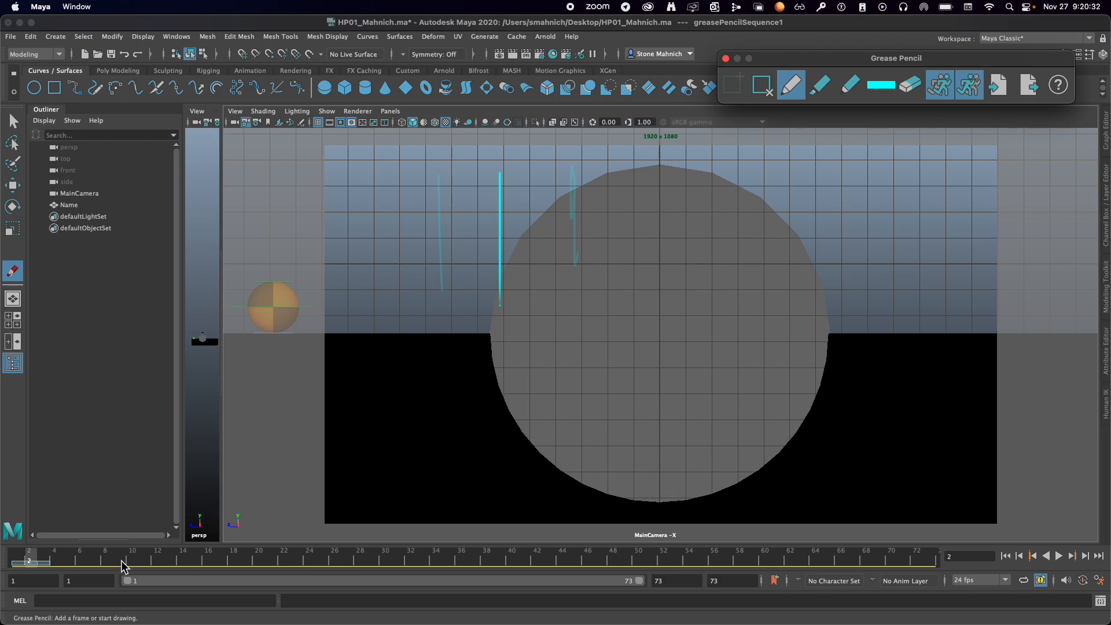
# Scribble a curved test stroke over the circle on frame 25 and remove that Grease Pencil frame
pyautogui.moveTo(71, 561); pyautogui.dragTo(156, 552)
pyautogui.moveTo(602, 550); pyautogui.dragTo(322, 560)
pyautogui.moveTo(634, 282)
pyautogui.mouseDown()
pyautogui.moveTo(659, 333)
pyautogui.moveTo(719, 293)
pyautogui.moveTo(554, 247)
pyautogui.mouseUp()
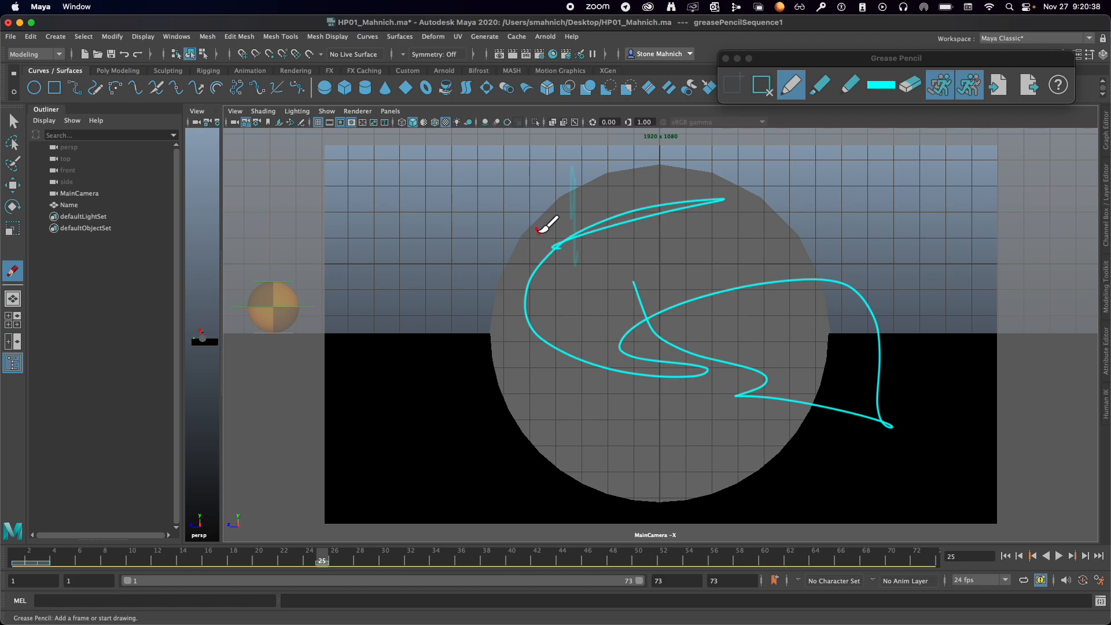
pyautogui.click(761, 86)
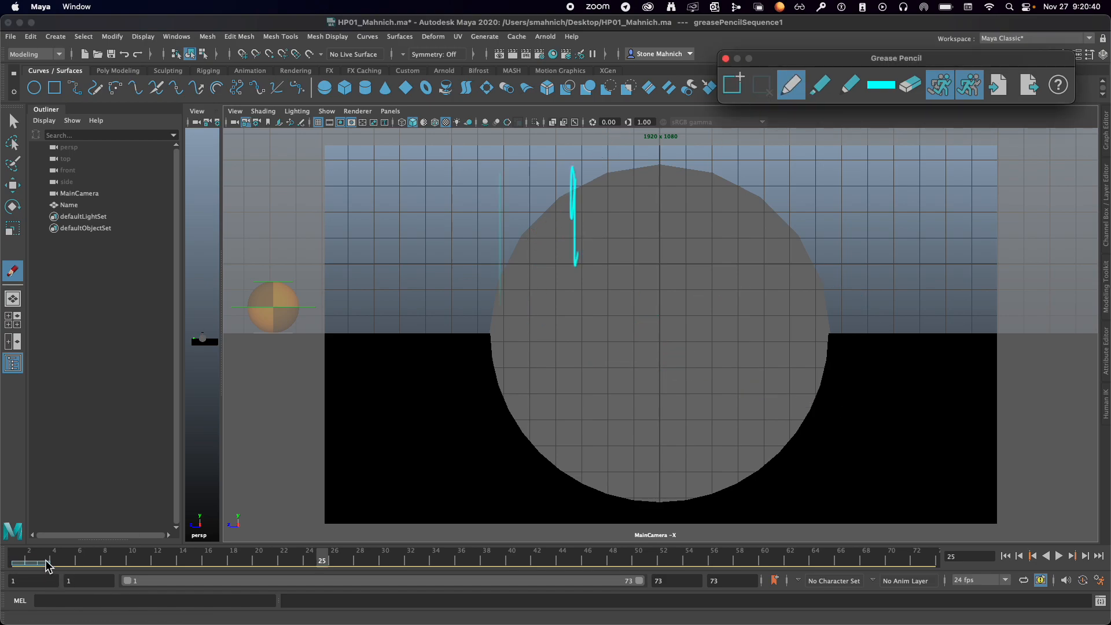
# Remove the Grease Pencil frames with the vertical test strokes from frames 3, 2 and 1
pyautogui.click(44, 561)
pyautogui.click(760, 87)
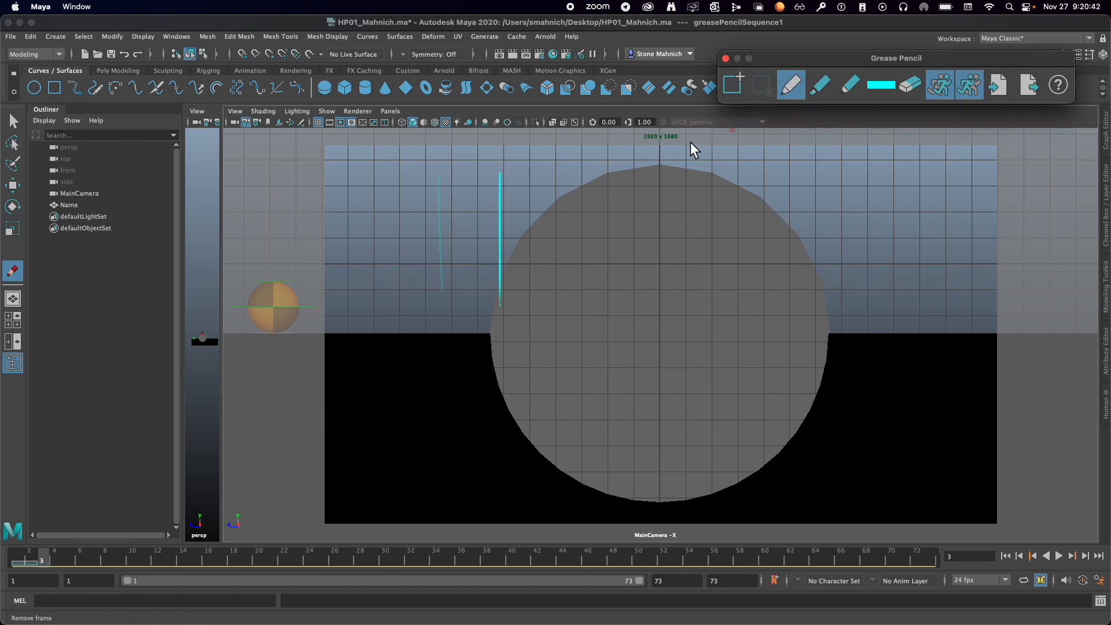
pyautogui.click(30, 560)
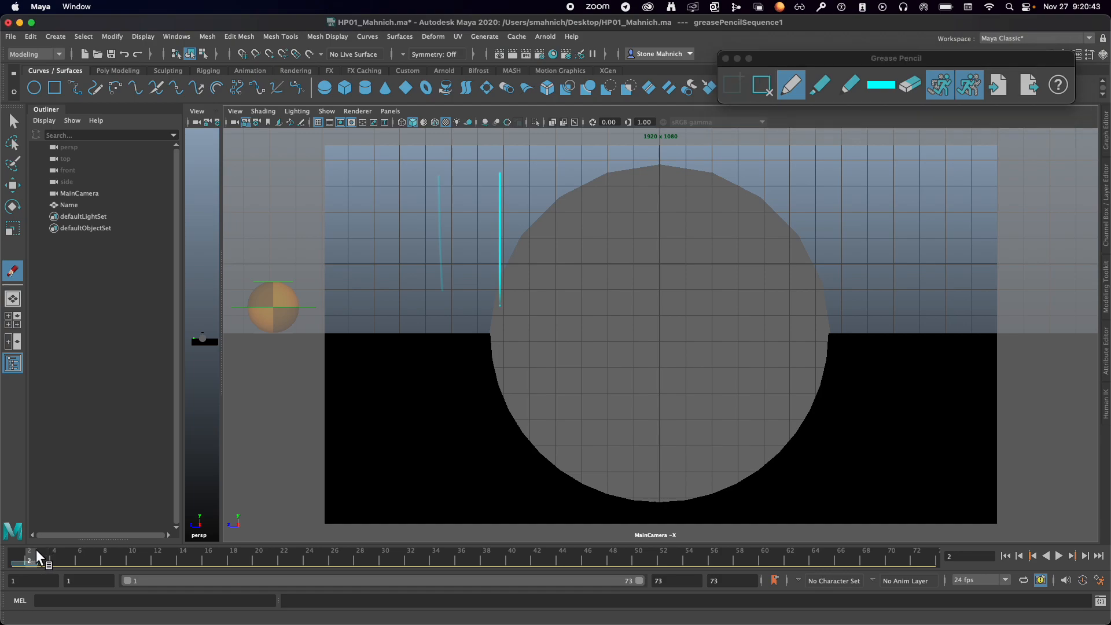
pyautogui.click(760, 87)
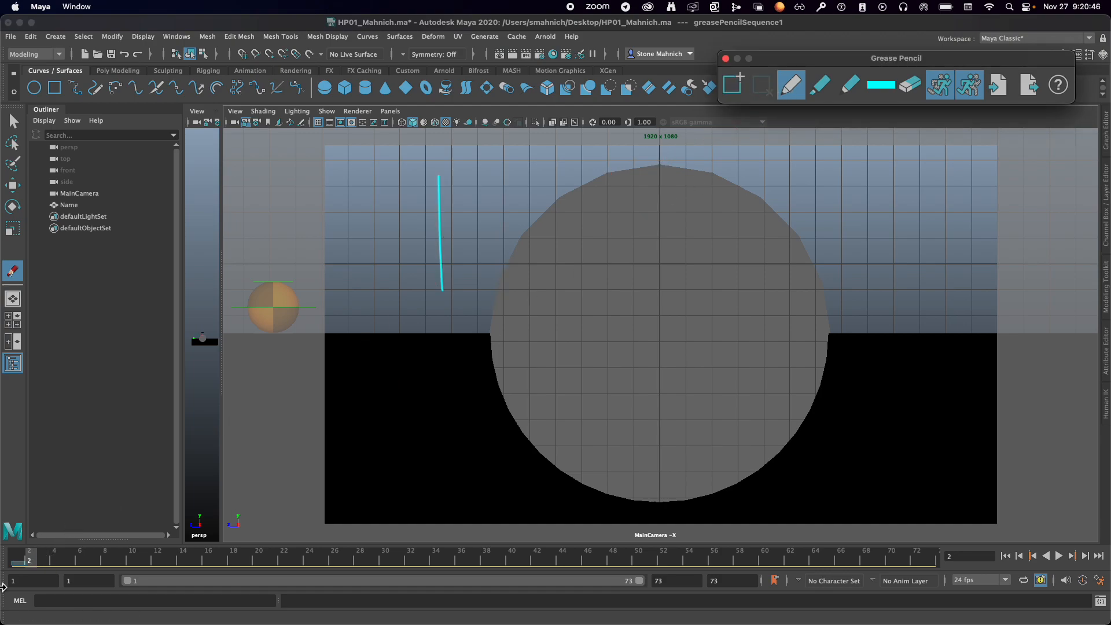
pyautogui.click(20, 560)
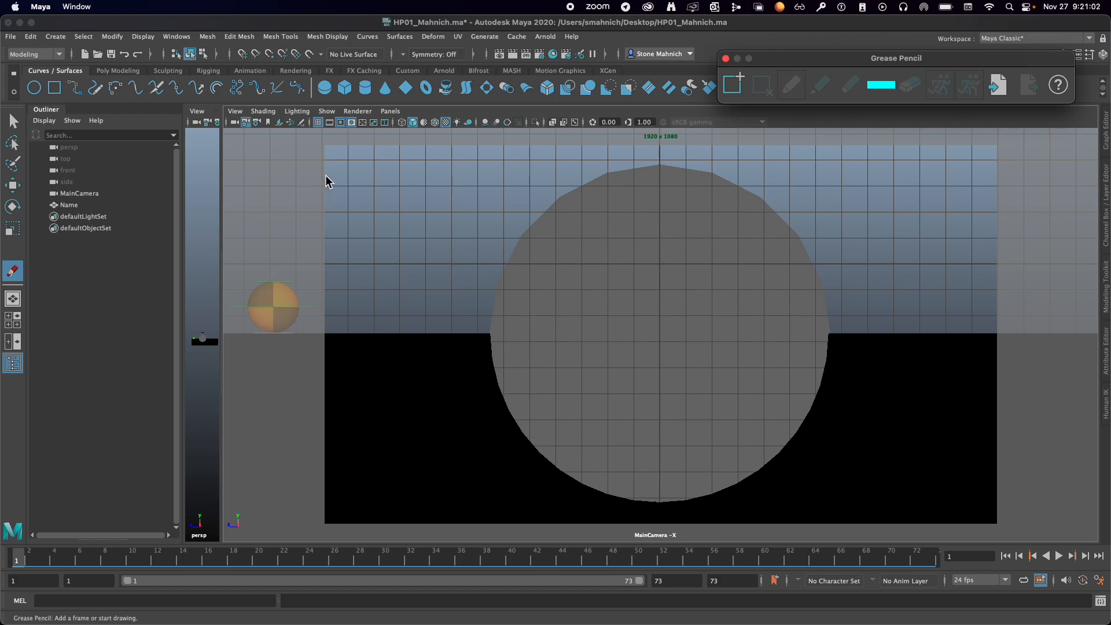
# Check the Grease Pencil entry among the object types displayed in the camera view
pyautogui.click(326, 111)
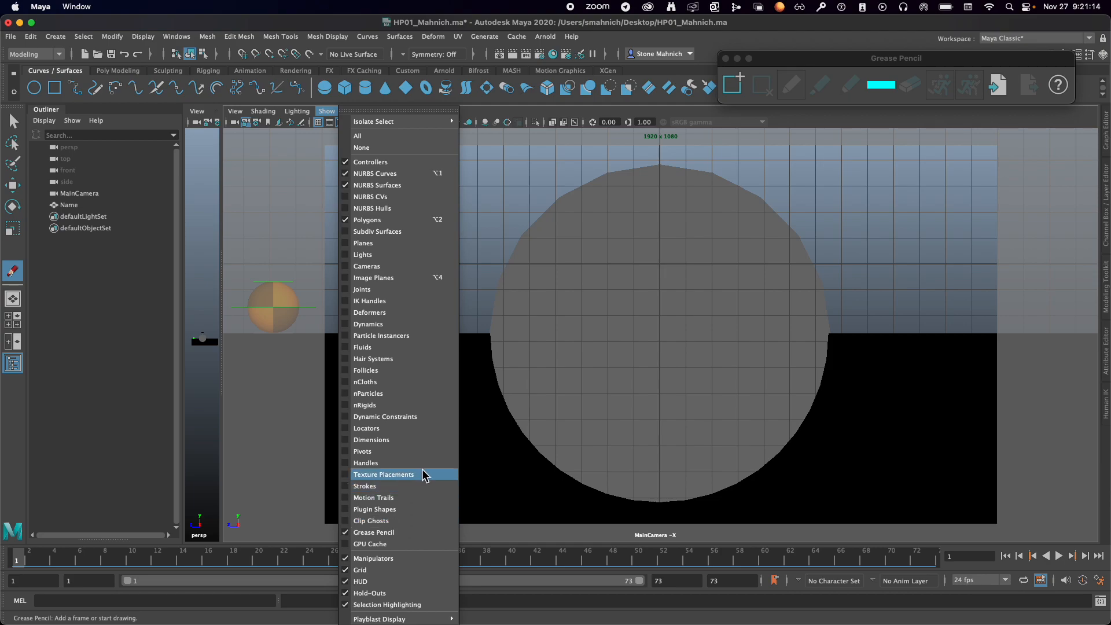
pyautogui.click(522, 264)
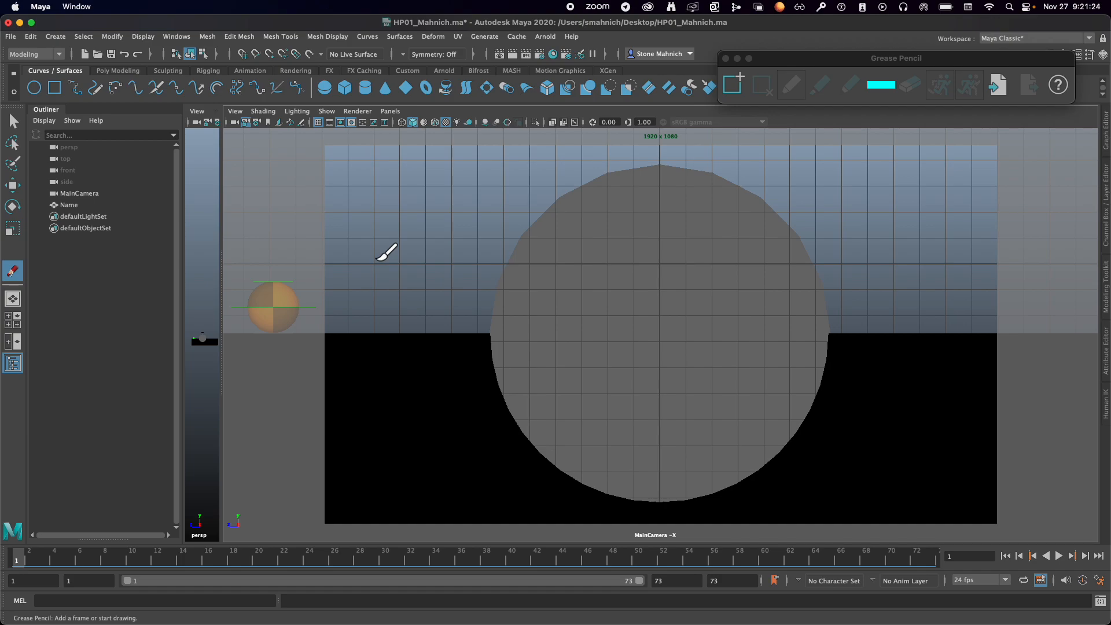
pyautogui.hotkey('alt', 'v')
pyautogui.hotkey('alt', 'v')
# On frame 1, draw a cyan path from the upper left of the frame to the circle's right edge and continue it in red, bouncing around the circle
pyautogui.moveTo(325, 165); pyautogui.dragTo(825, 330)
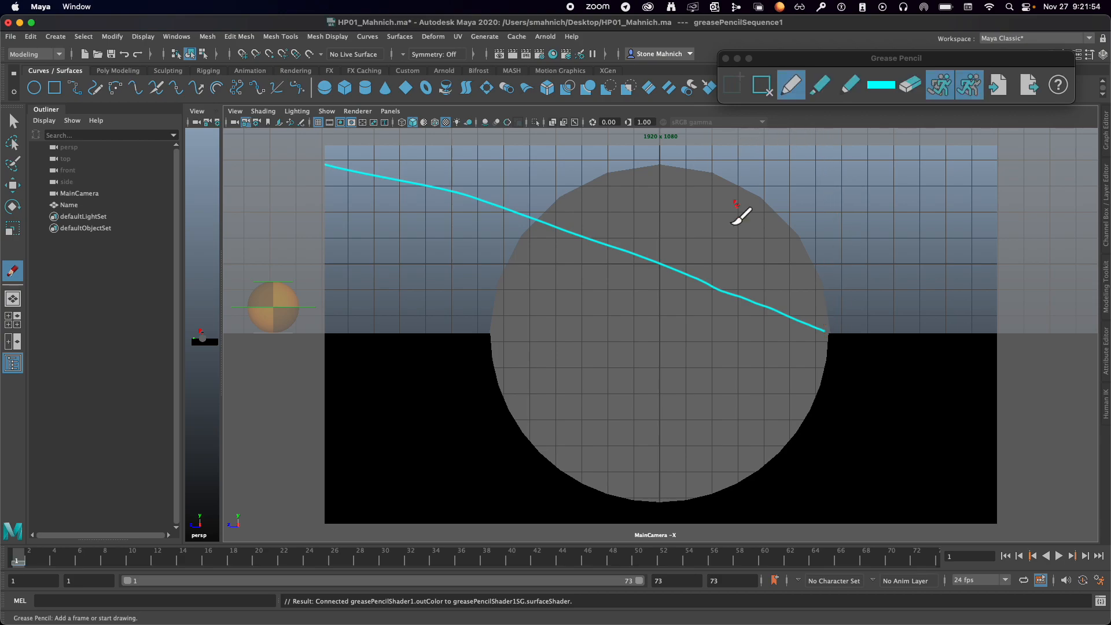
pyautogui.click(880, 87)
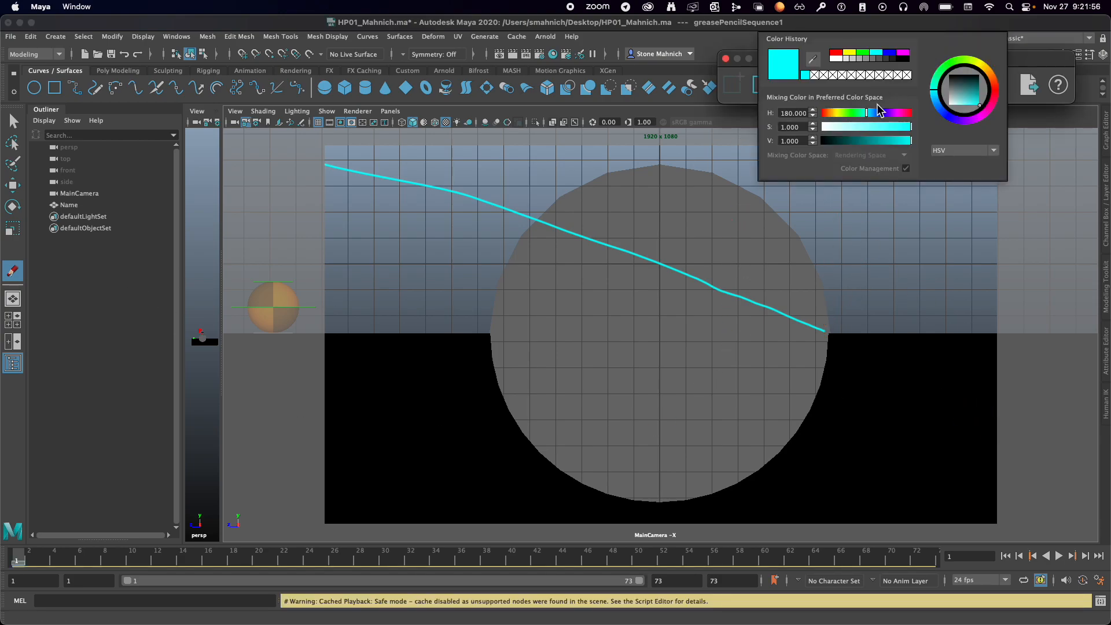
pyautogui.click(839, 55)
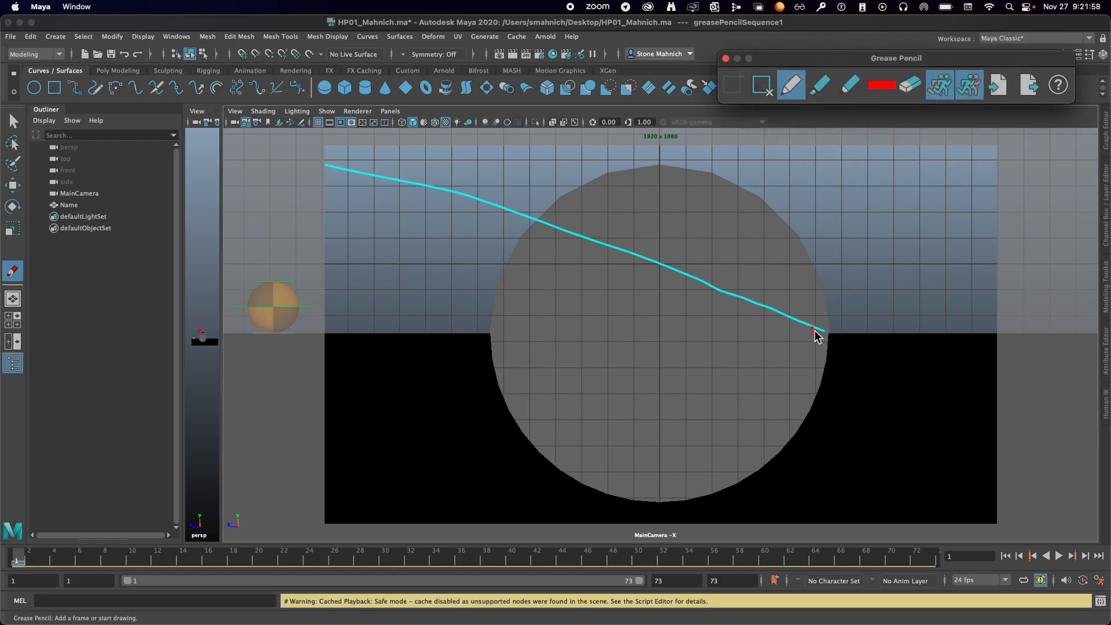
pyautogui.moveTo(823, 332)
pyautogui.mouseDown()
pyautogui.moveTo(495, 396)
pyautogui.moveTo(784, 447)
pyautogui.moveTo(736, 209)
pyautogui.moveTo(704, 153)
pyautogui.moveTo(634, 155)
pyautogui.moveTo(587, 174)
pyautogui.moveTo(544, 242)
pyautogui.moveTo(513, 336)
pyautogui.mouseUp()
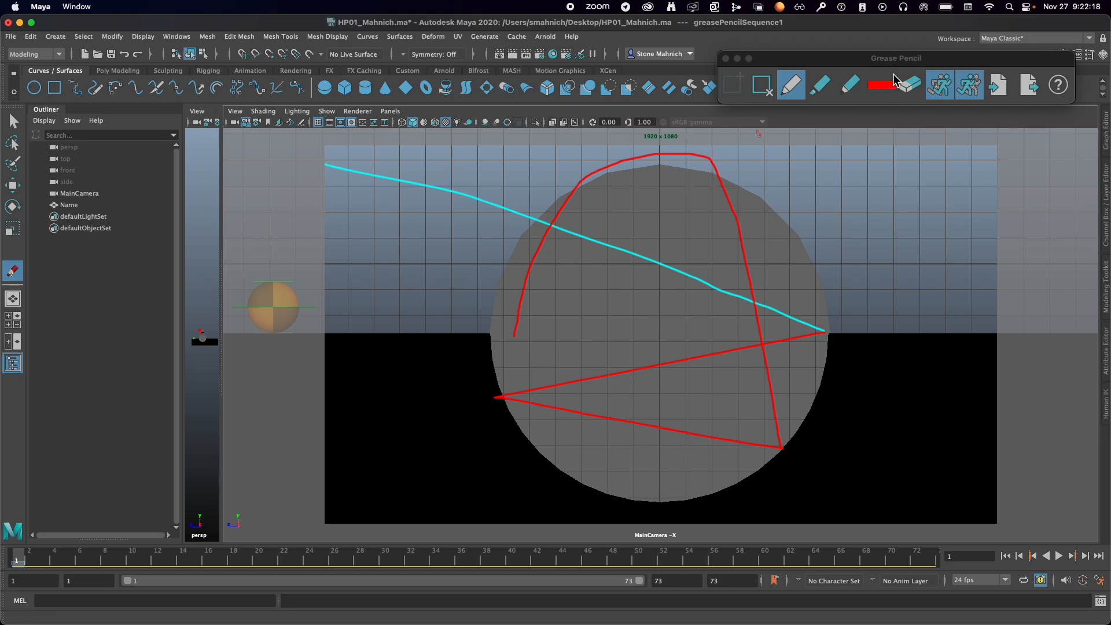
# Draw a yellow path from the circle's left side along its bottom, up past the right rim and over two shrinking ground bounces to the frame's right edge
pyautogui.click(889, 85)
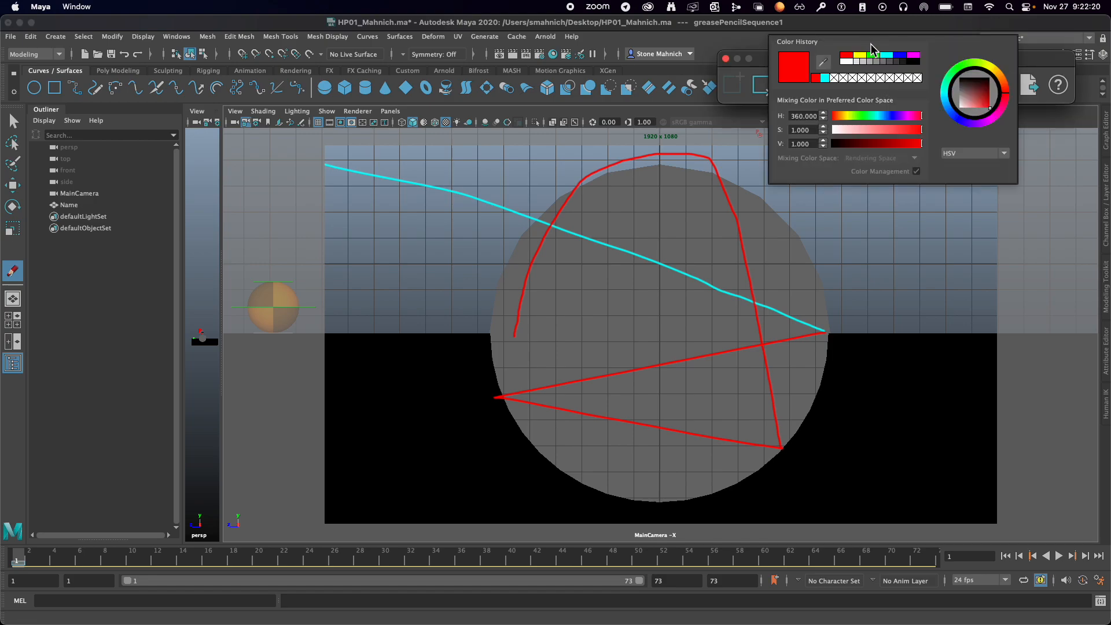
pyautogui.click(861, 57)
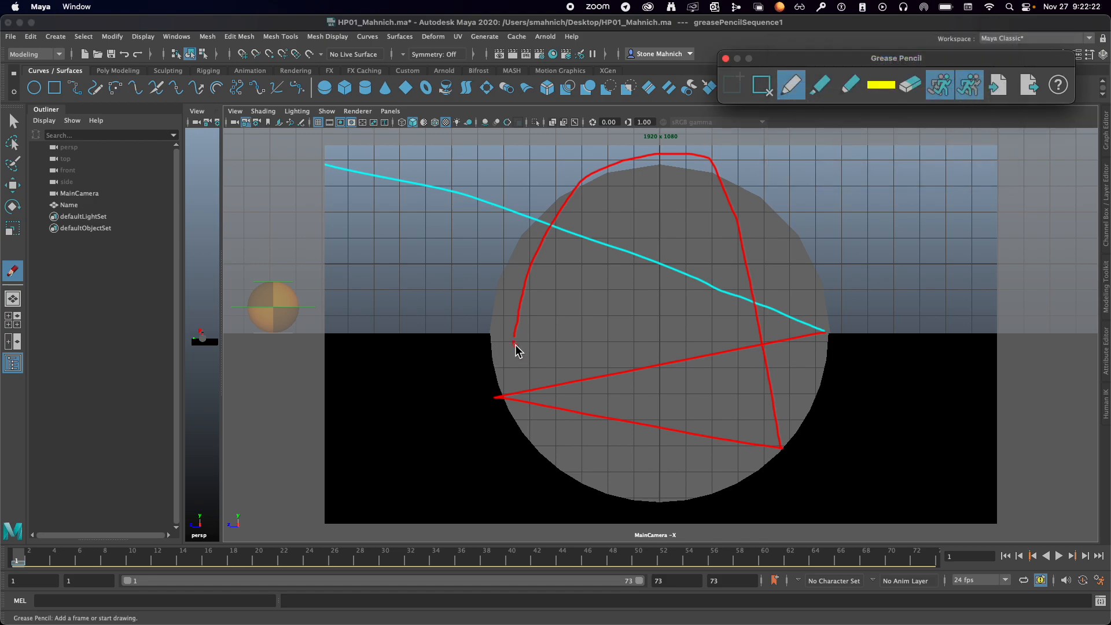
pyautogui.moveTo(513, 347)
pyautogui.mouseDown()
pyautogui.moveTo(577, 441)
pyautogui.moveTo(655, 480)
pyautogui.moveTo(742, 463)
pyautogui.moveTo(771, 417)
pyautogui.moveTo(784, 302)
pyautogui.moveTo(804, 248)
pyautogui.moveTo(863, 229)
pyautogui.moveTo(894, 317)
pyautogui.moveTo(912, 288)
pyautogui.moveTo(932, 317)
pyautogui.moveTo(1108, 322)
pyautogui.mouseUp()
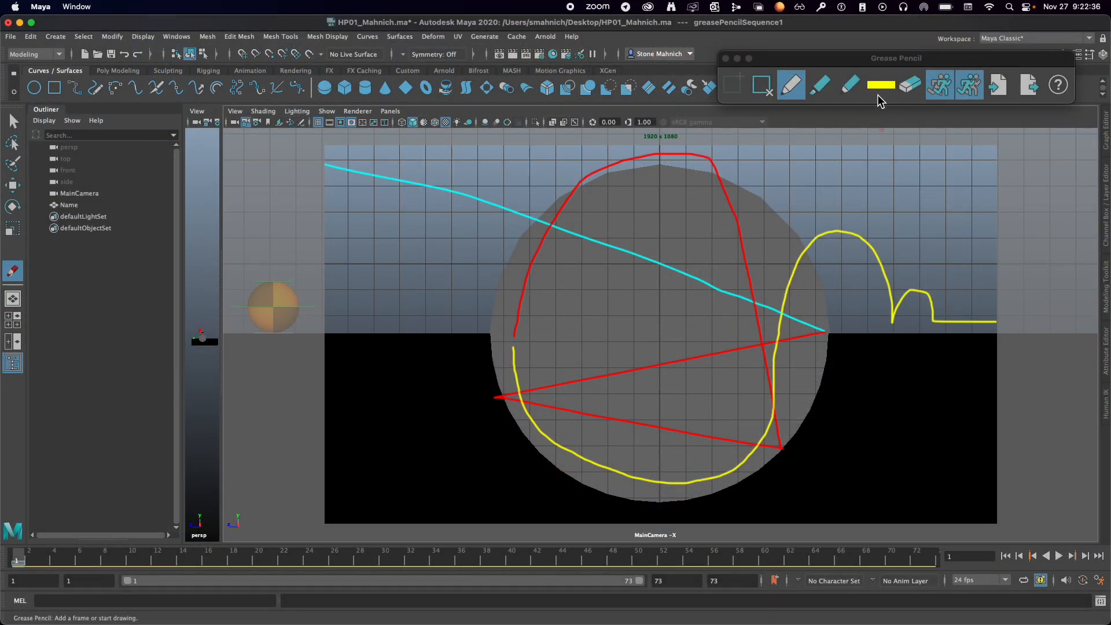
# Set the stroke colour back to cyan and write the timing note "24 = 1" above the yellow arc
pyautogui.click(881, 85)
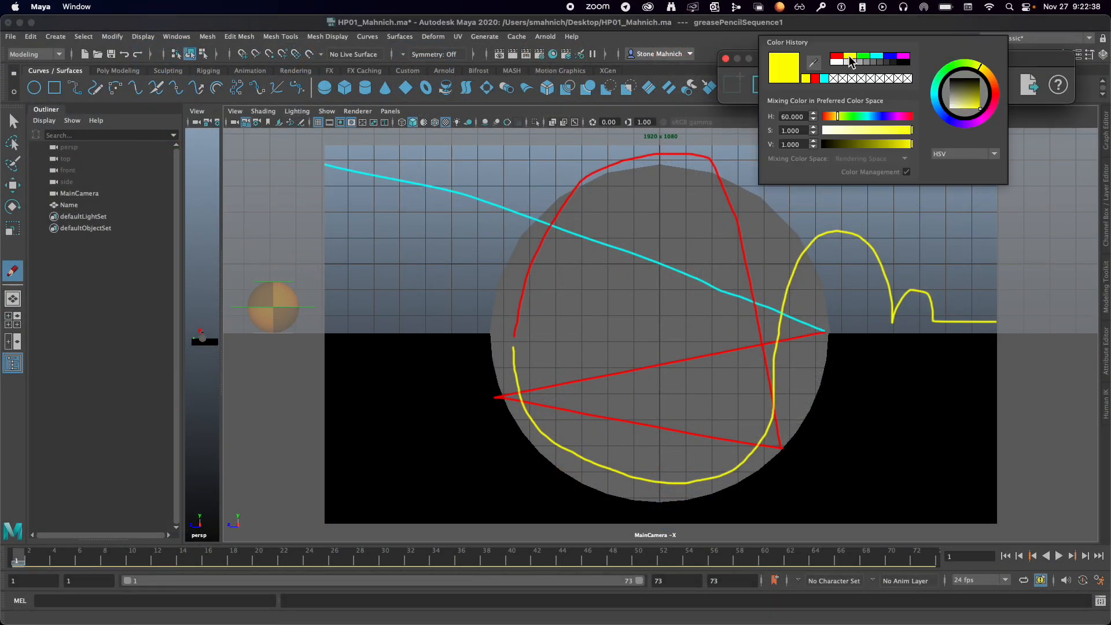
pyautogui.click(877, 56)
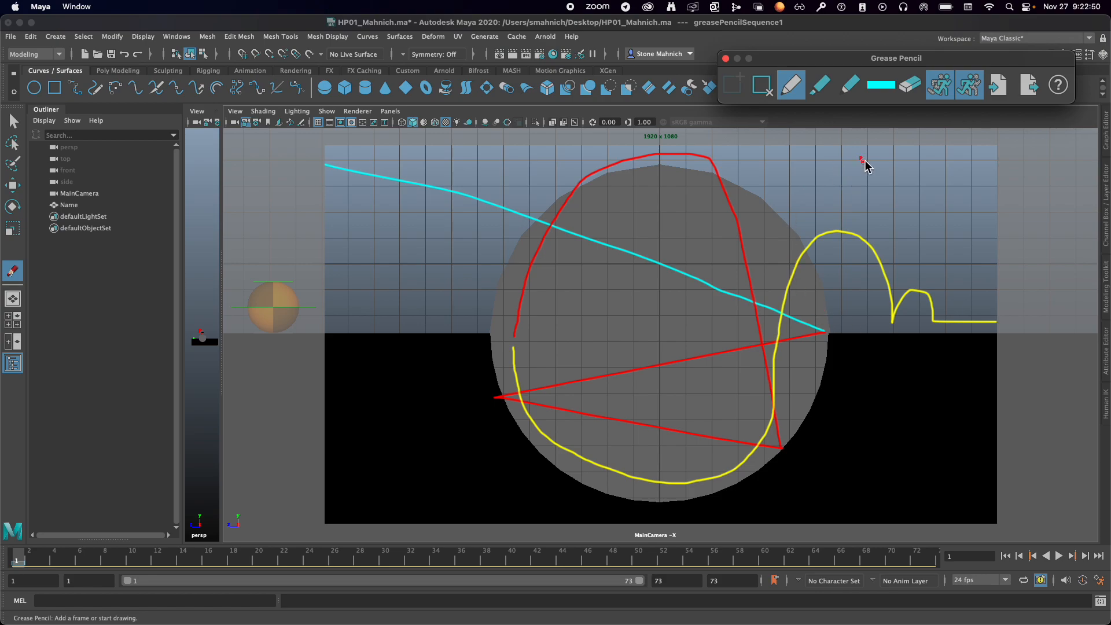
pyautogui.moveTo(849, 171)
pyautogui.mouseDown()
pyautogui.moveTo(864, 169)
pyautogui.moveTo(854, 189)
pyautogui.moveTo(867, 189)
pyautogui.mouseUp()
pyautogui.moveTo(874, 169); pyautogui.dragTo(885, 180)
pyautogui.moveTo(882, 168)
pyautogui.mouseDown()
pyautogui.moveTo(882, 196)
pyautogui.moveTo(929, 197)
pyautogui.moveTo(917, 179)
pyautogui.moveTo(944, 205)
pyautogui.mouseUp()
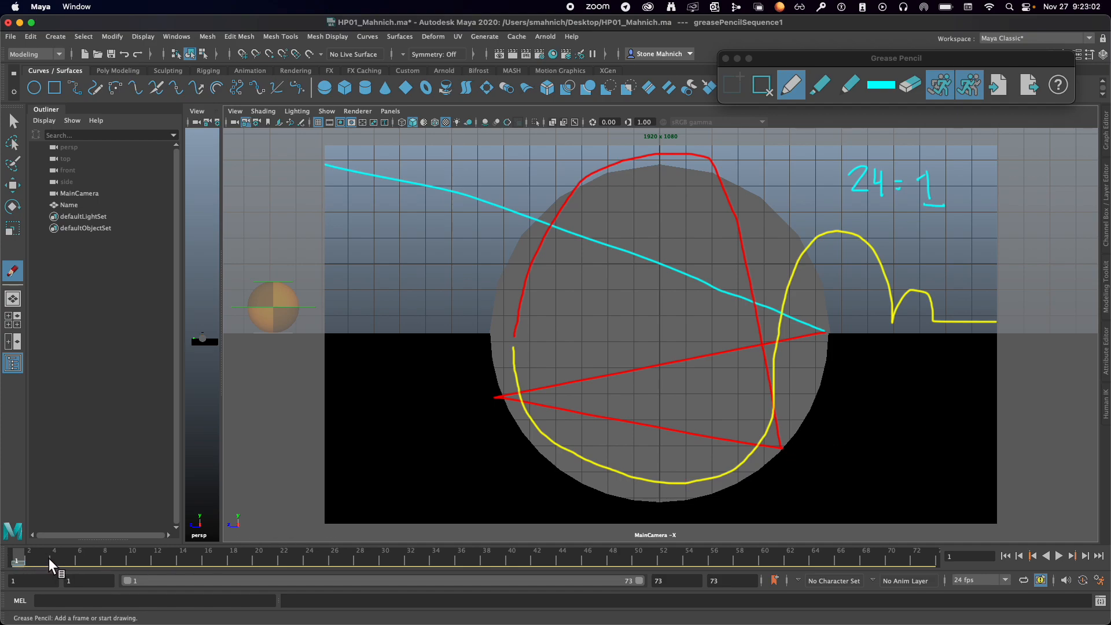
# Scribble a cyan mark at the circle's right edge on frame 12 and another midway along the cyan path on frame 6
pyautogui.moveTo(30, 554); pyautogui.dragTo(49, 554)
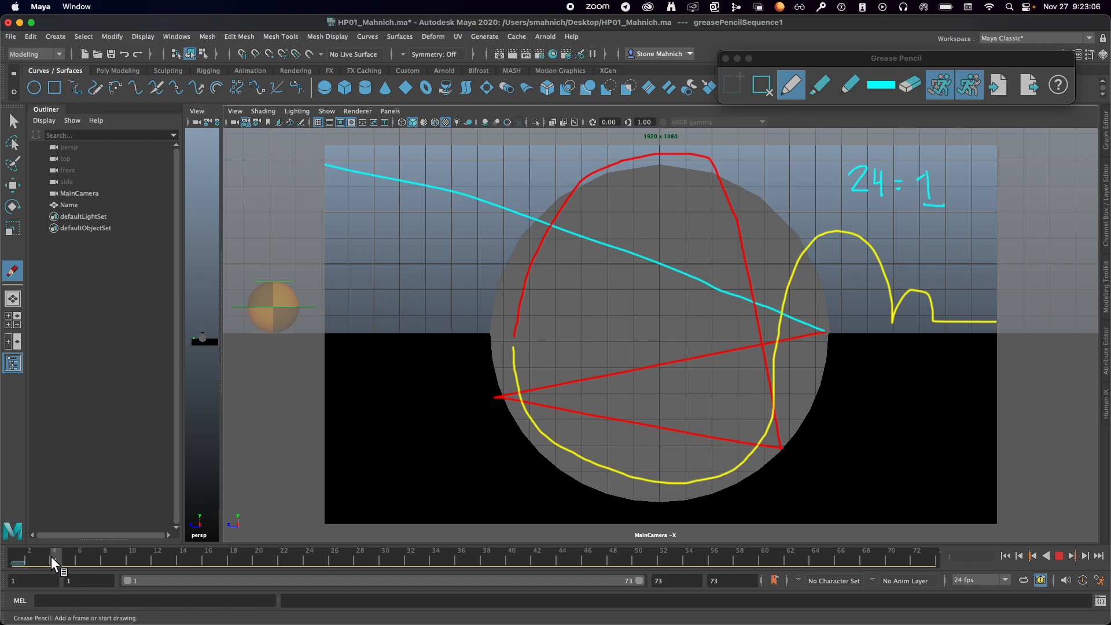
pyautogui.moveTo(152, 555); pyautogui.dragTo(152, 555)
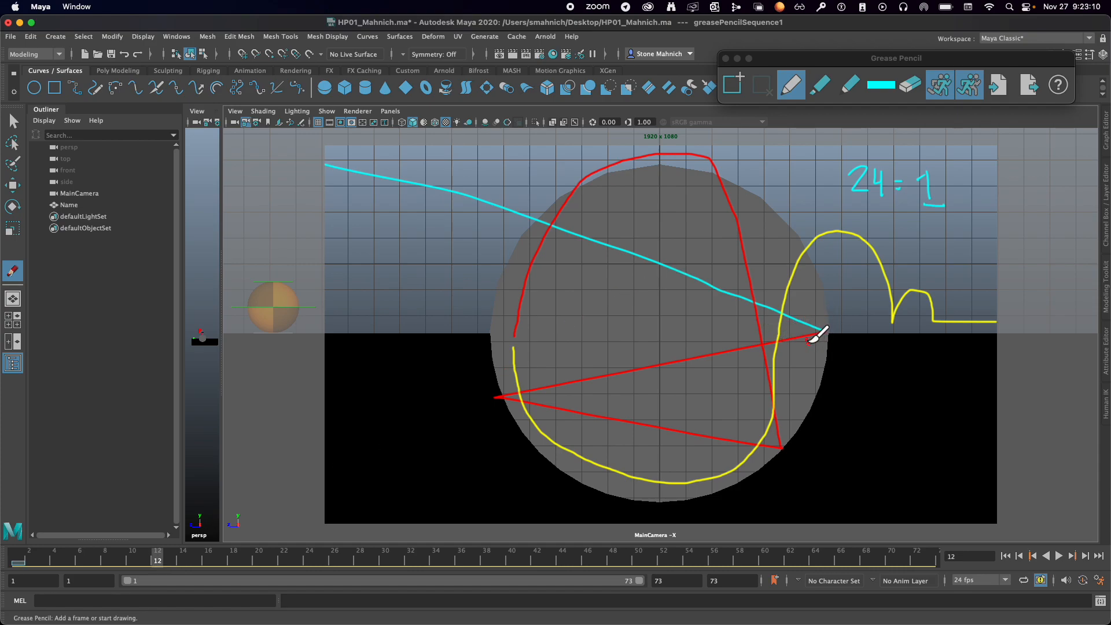
pyautogui.moveTo(824, 331)
pyautogui.mouseDown()
pyautogui.moveTo(791, 324)
pyautogui.moveTo(838, 325)
pyautogui.moveTo(815, 331)
pyautogui.moveTo(825, 315)
pyautogui.moveTo(805, 322)
pyautogui.moveTo(813, 345)
pyautogui.mouseUp()
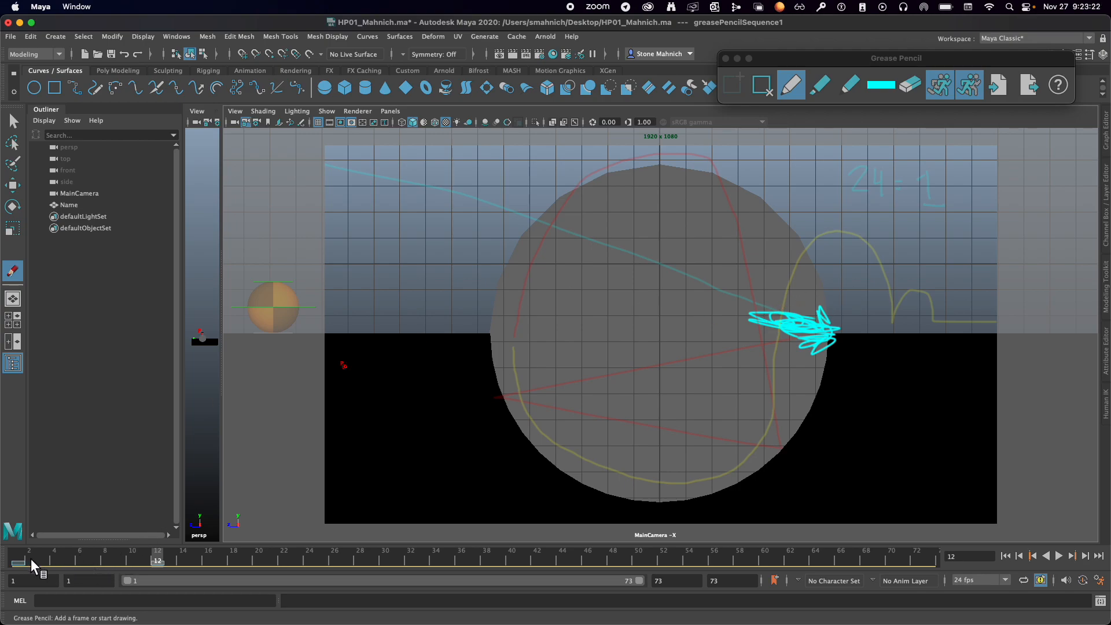
pyautogui.moveTo(24, 558); pyautogui.dragTo(79, 556)
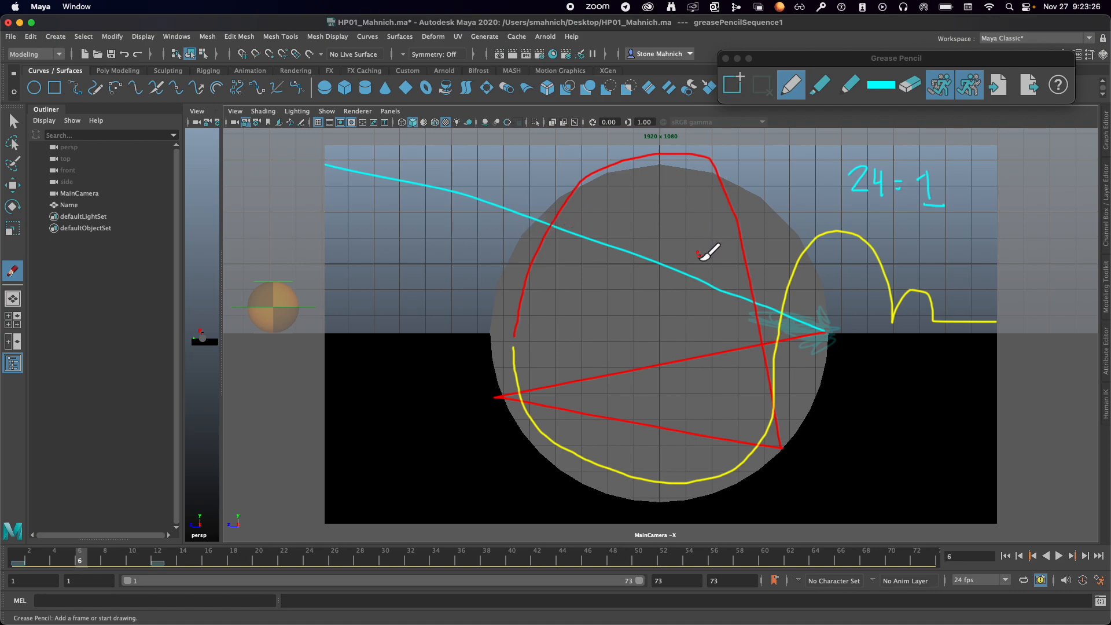
pyautogui.moveTo(551, 255)
pyautogui.mouseDown()
pyautogui.moveTo(696, 252)
pyautogui.moveTo(585, 210)
pyautogui.moveTo(733, 288)
pyautogui.mouseUp()
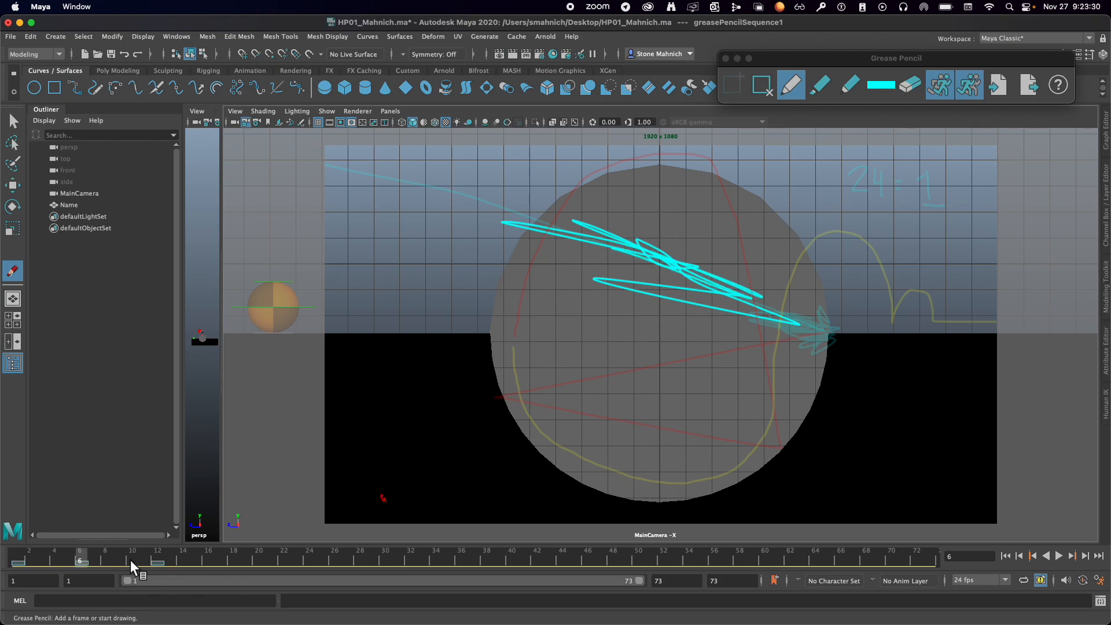
# On frame 3, scribble a cyan mark along the start of the path in the camera frame's upper-left corner and play the drawings back
pyautogui.click(44, 555)
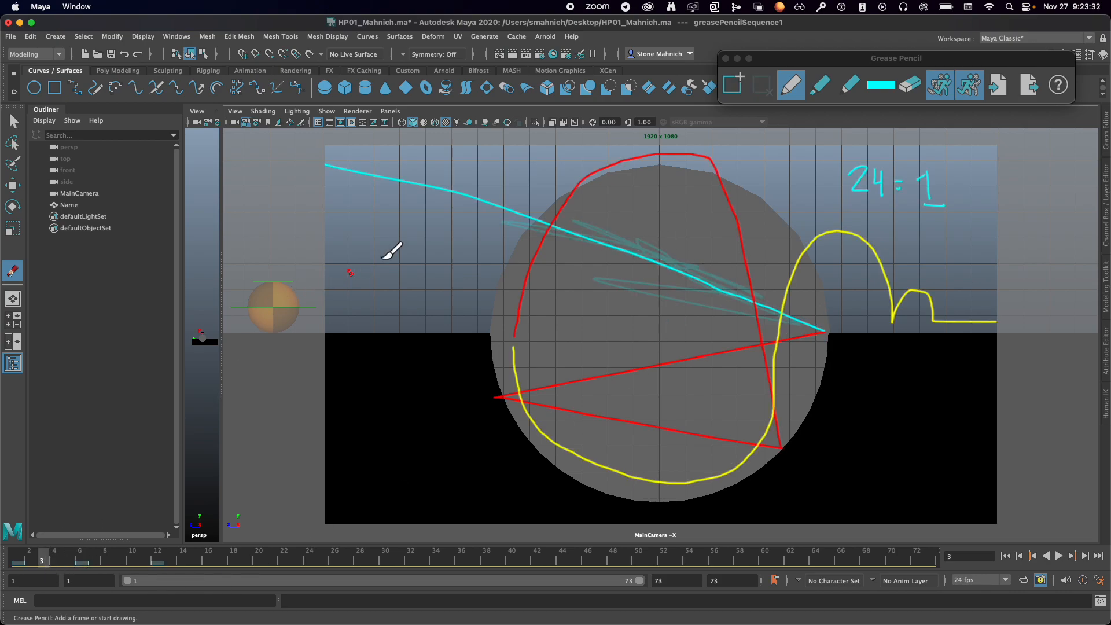
pyautogui.moveTo(326, 150); pyautogui.dragTo(521, 189)
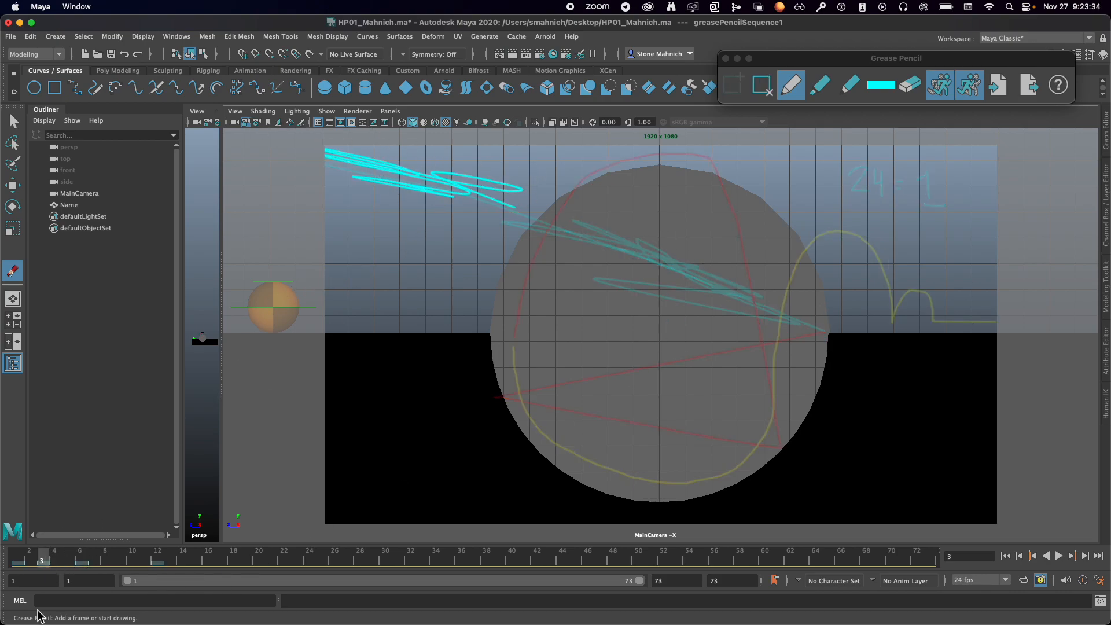
pyautogui.click(16, 557)
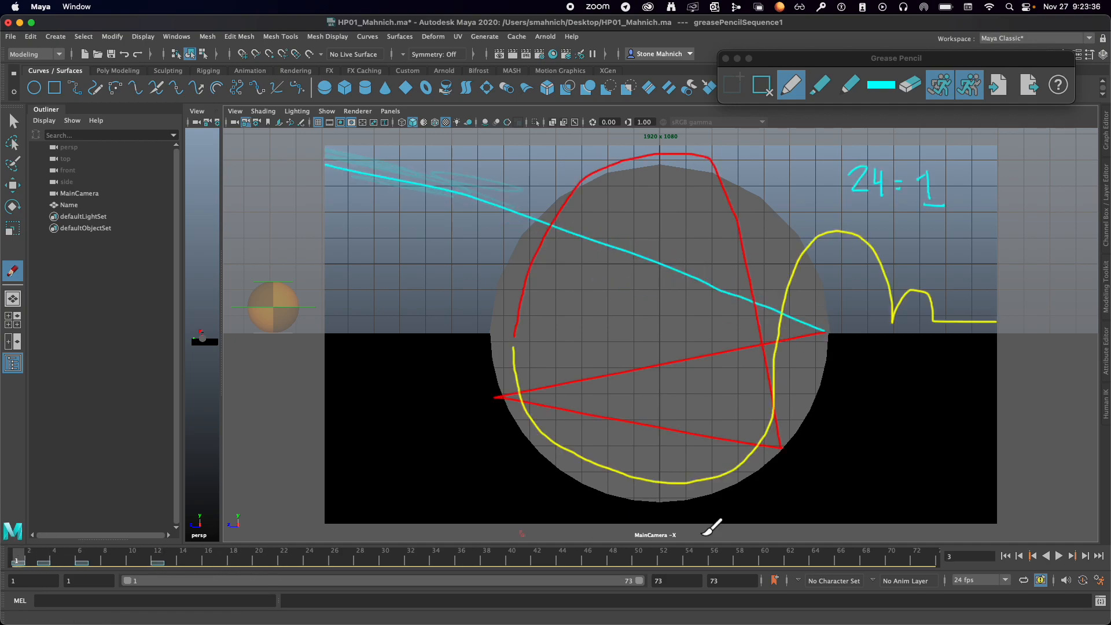
pyautogui.click(1058, 556)
pyautogui.click(242, 554)
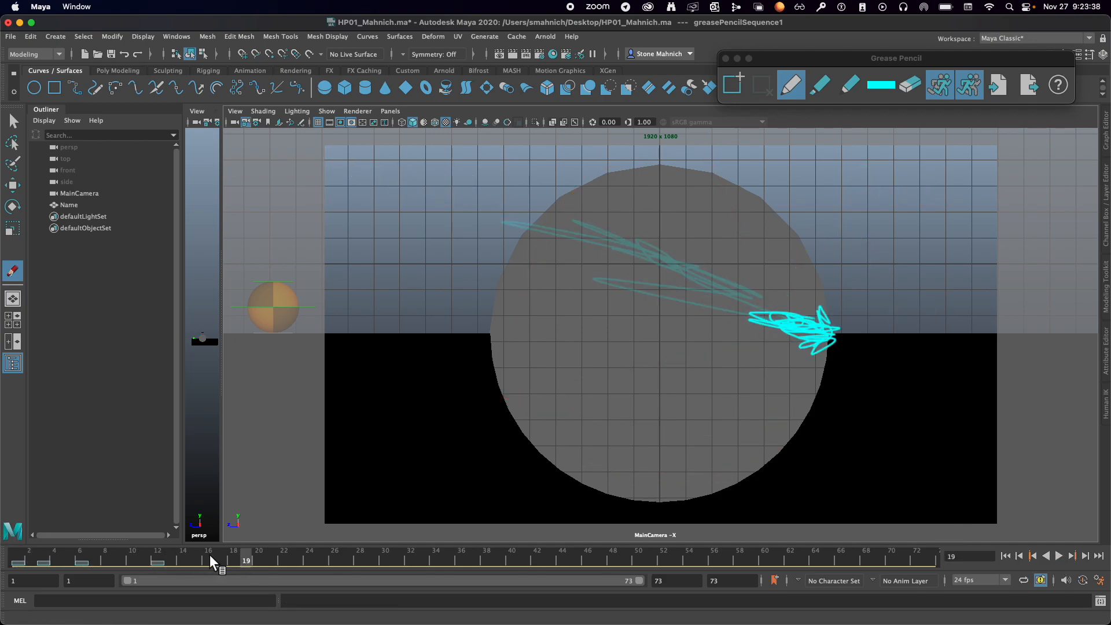
# Delete the frame 12 drawing, redraw the cyan impact mark at the circle's right edge on frame 9, and play back from frame 1
pyautogui.moveTo(130, 549)
pyautogui.mouseDown()
pyautogui.moveTo(17, 554)
pyautogui.moveTo(62, 538)
pyautogui.moveTo(158, 554)
pyautogui.mouseUp()
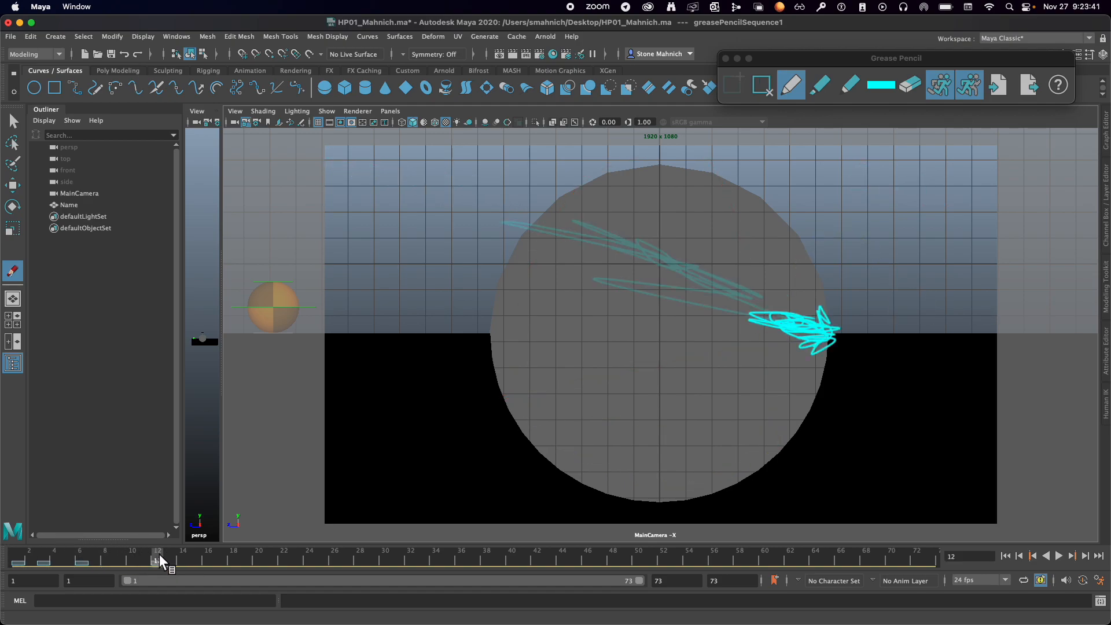
pyautogui.click(760, 85)
pyautogui.click(119, 559)
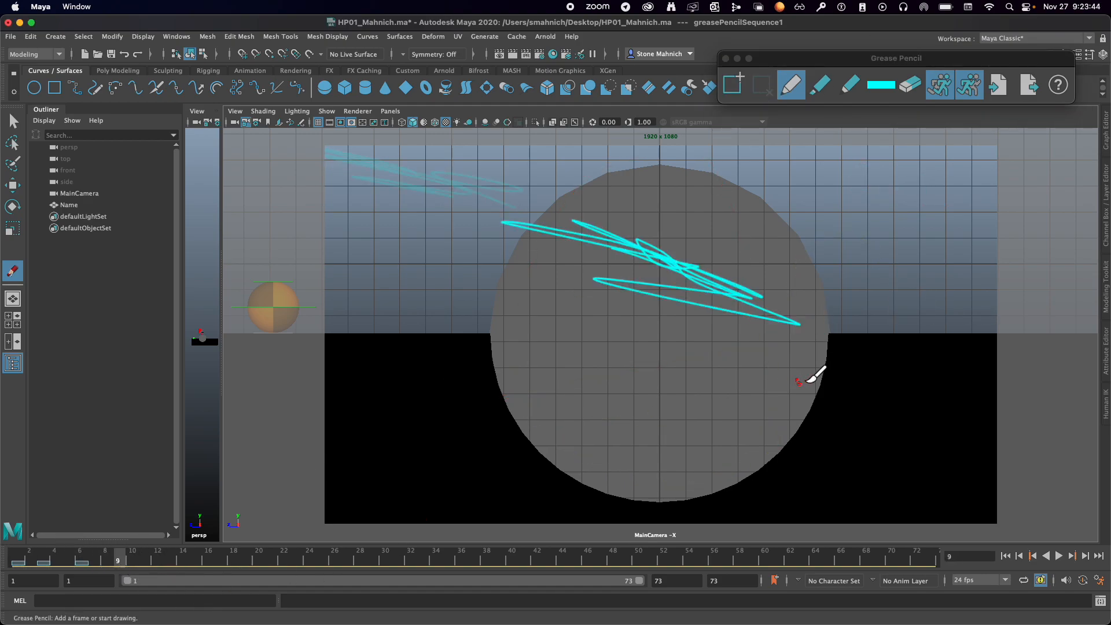
pyautogui.moveTo(809, 313)
pyautogui.mouseDown()
pyautogui.moveTo(769, 322)
pyautogui.moveTo(820, 344)
pyautogui.moveTo(766, 287)
pyautogui.moveTo(810, 333)
pyautogui.moveTo(760, 317)
pyautogui.moveTo(783, 324)
pyautogui.mouseUp()
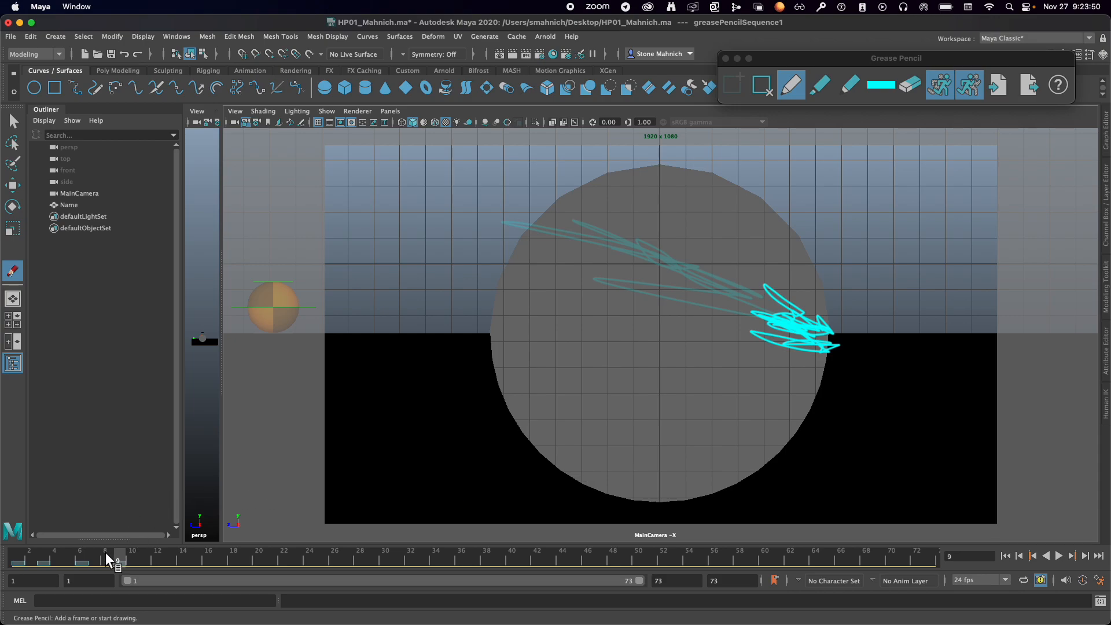
pyautogui.click(16, 558)
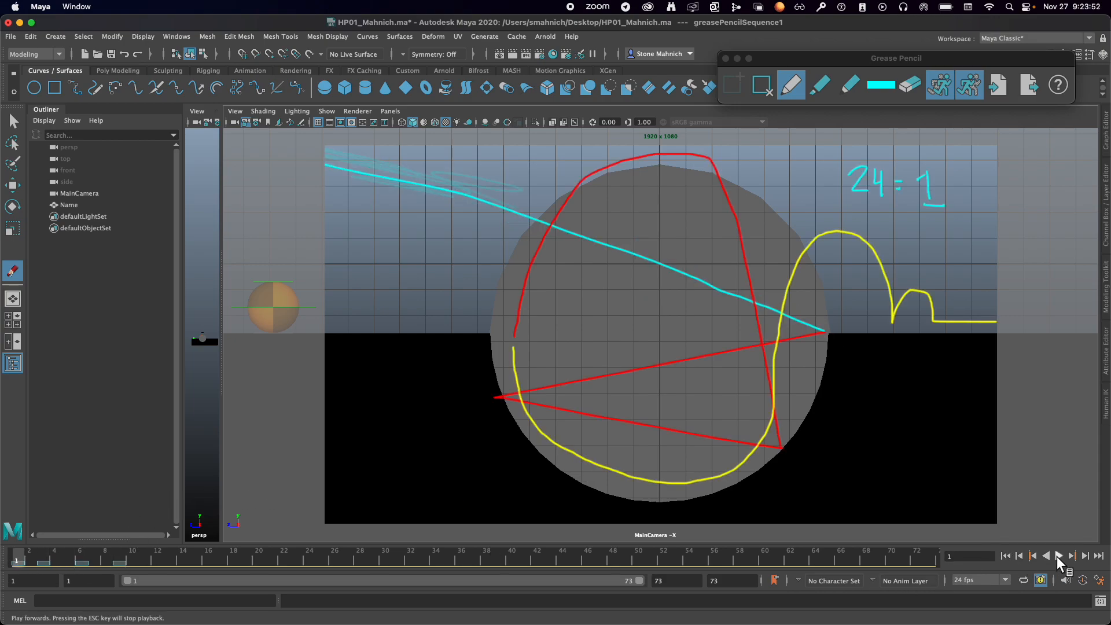
pyautogui.click(1056, 556)
pyautogui.moveTo(110, 549)
pyautogui.mouseDown()
pyautogui.moveTo(15, 556)
pyautogui.moveTo(123, 557)
pyautogui.moveTo(9, 547)
pyautogui.moveTo(123, 561)
pyautogui.moveTo(16, 559)
pyautogui.mouseUp()
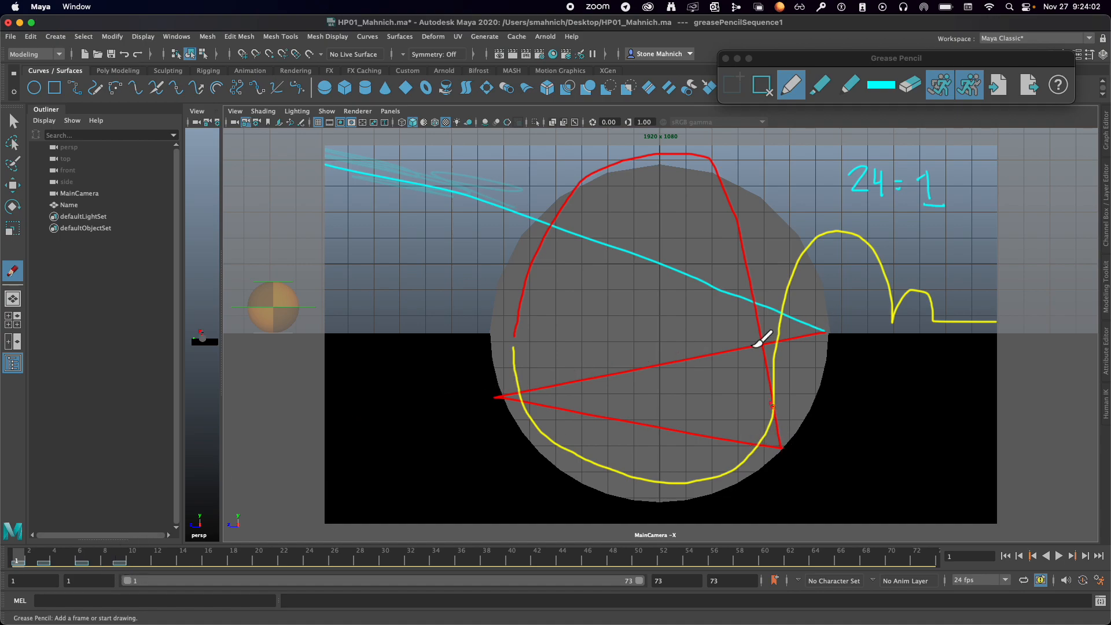
# Scribble a cyan mark near the circle's centre on frame 13 and another at its left edge on frame 16, checking against the frame 1 path
pyautogui.click(116, 554)
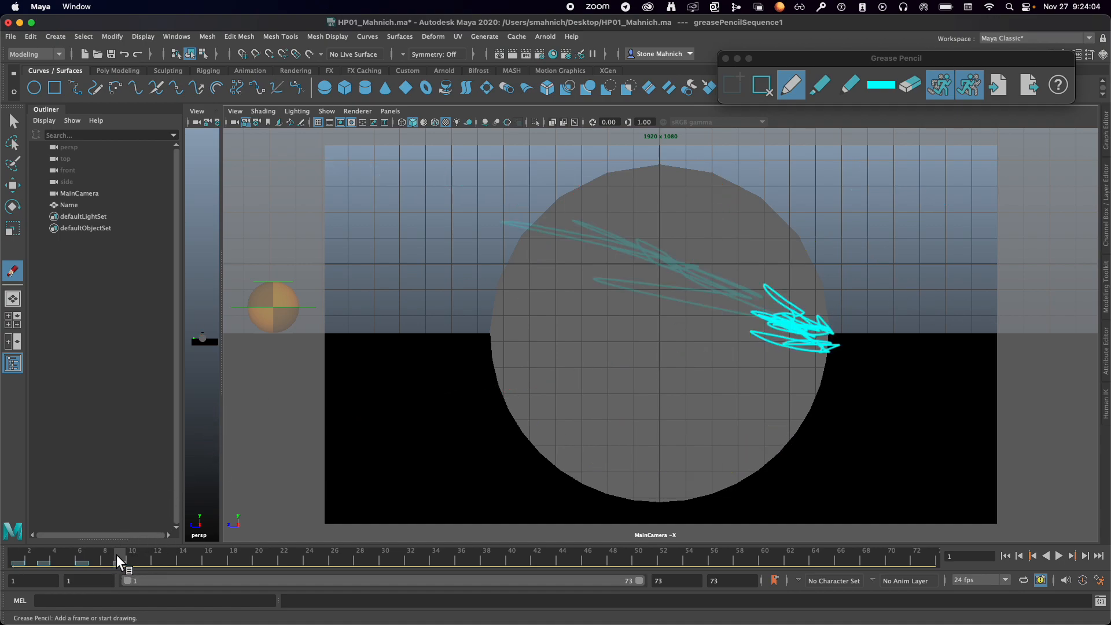
pyautogui.moveTo(120, 555)
pyautogui.mouseDown()
pyautogui.moveTo(192, 561)
pyautogui.moveTo(173, 563)
pyautogui.mouseUp()
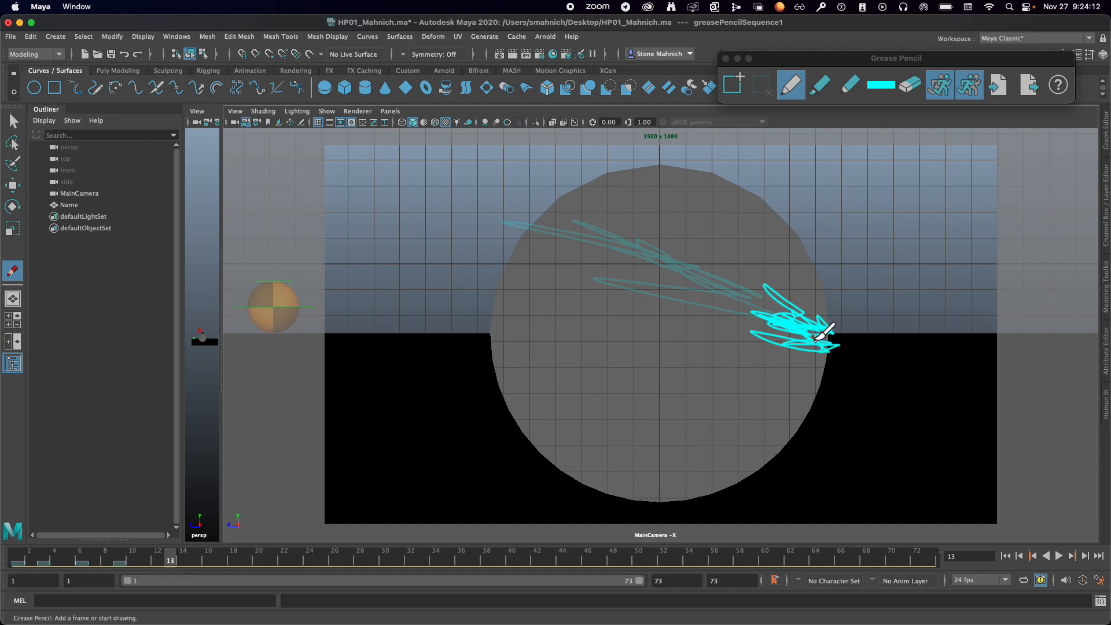
pyautogui.moveTo(809, 340)
pyautogui.mouseDown()
pyautogui.moveTo(631, 347)
pyautogui.moveTo(665, 335)
pyautogui.mouseUp()
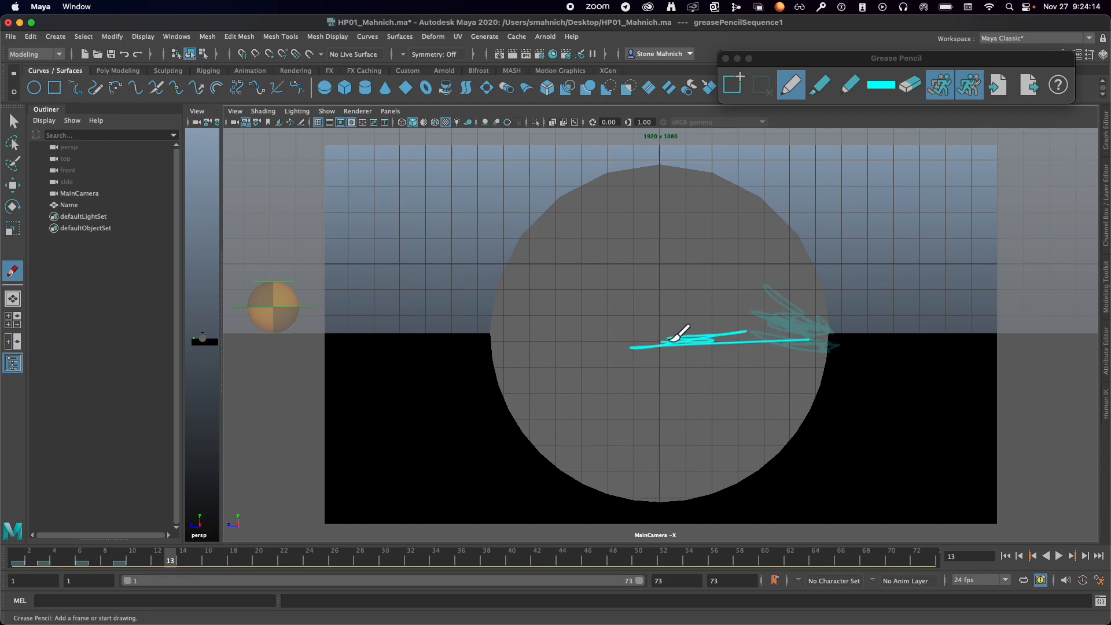
pyautogui.click(206, 560)
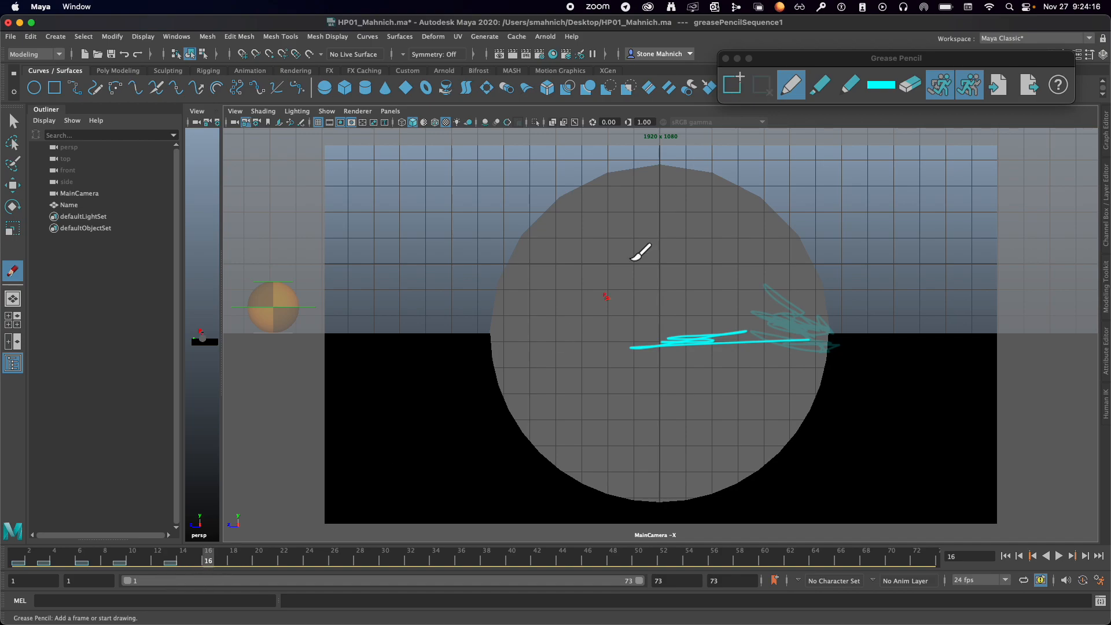
pyautogui.moveTo(510, 363)
pyautogui.mouseDown()
pyautogui.moveTo(517, 343)
pyautogui.moveTo(494, 355)
pyautogui.moveTo(494, 338)
pyautogui.moveTo(497, 365)
pyautogui.mouseUp()
pyautogui.moveTo(204, 550)
pyautogui.mouseDown()
pyautogui.moveTo(227, 564)
pyautogui.moveTo(236, 555)
pyautogui.moveTo(103, 533)
pyautogui.moveTo(242, 536)
pyautogui.moveTo(209, 538)
pyautogui.mouseUp()
pyautogui.click(24, 553)
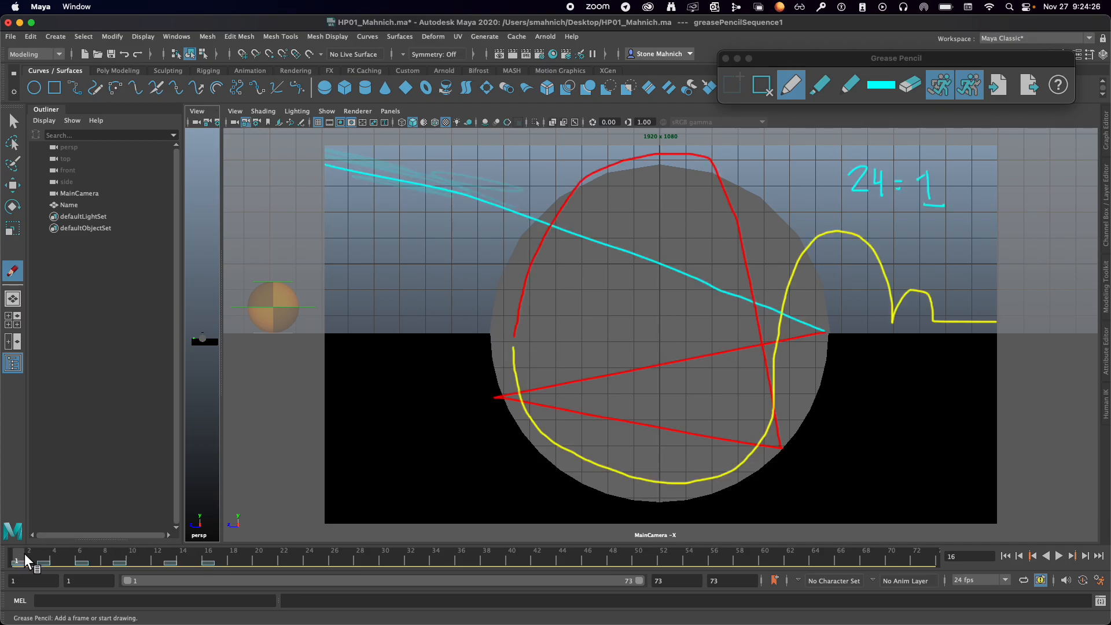
pyautogui.moveTo(1, 623)
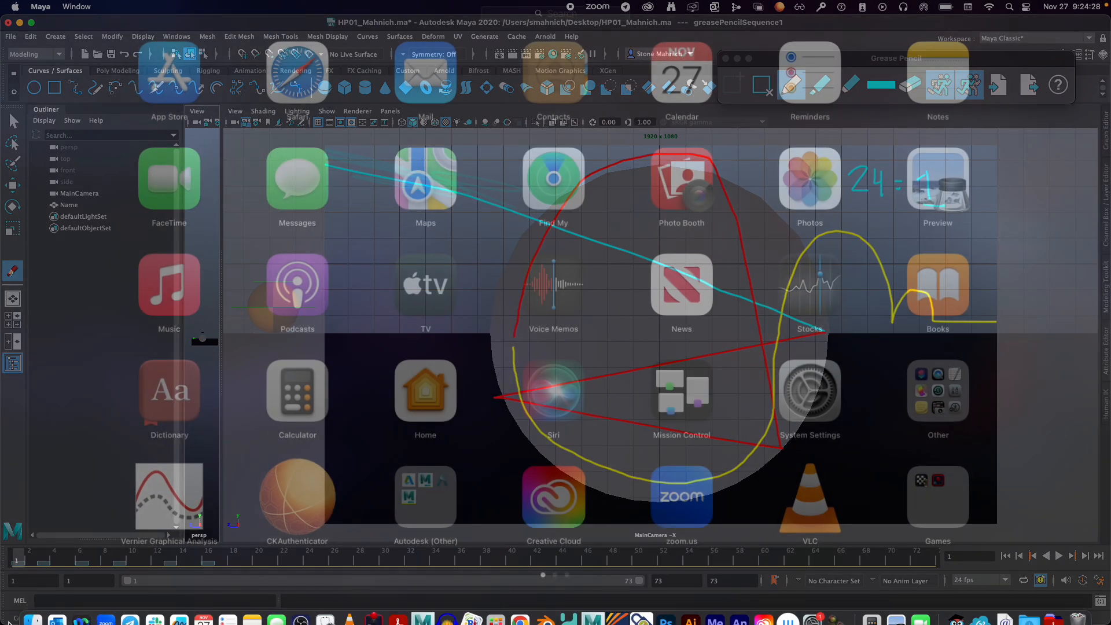
pyautogui.click(84, 560)
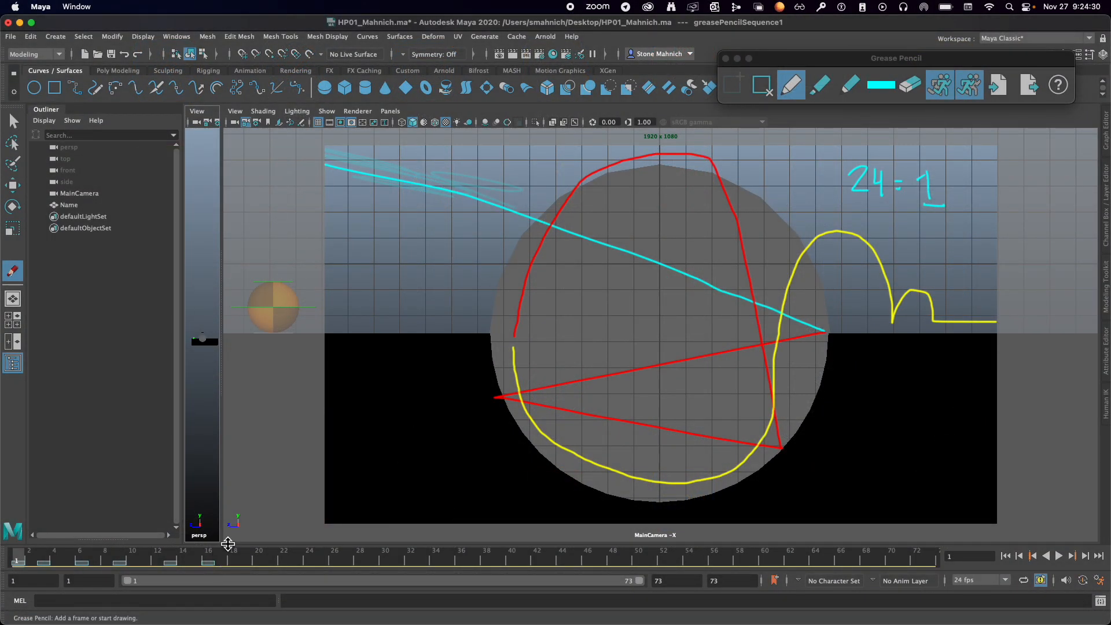
# Scribble a cyan mark from the circle's left edge down toward its centre on frame 19 and another near its lower-right edge on frame 22
pyautogui.click(236, 561)
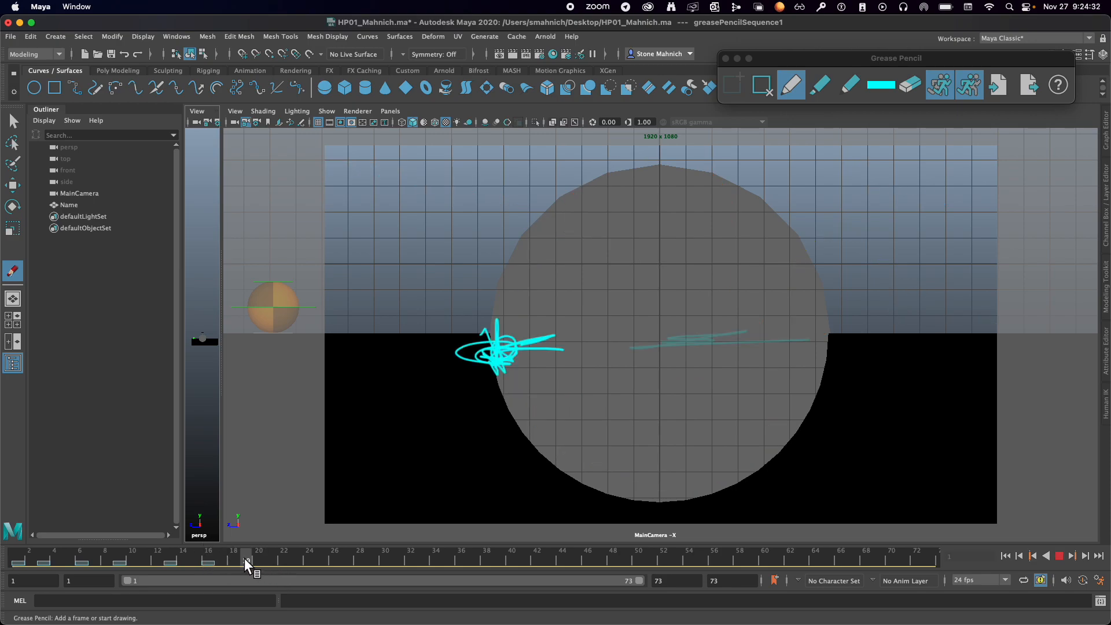
pyautogui.click(244, 557)
pyautogui.moveTo(596, 399)
pyautogui.mouseDown()
pyautogui.moveTo(519, 366)
pyautogui.moveTo(633, 398)
pyautogui.mouseUp()
pyautogui.click(279, 557)
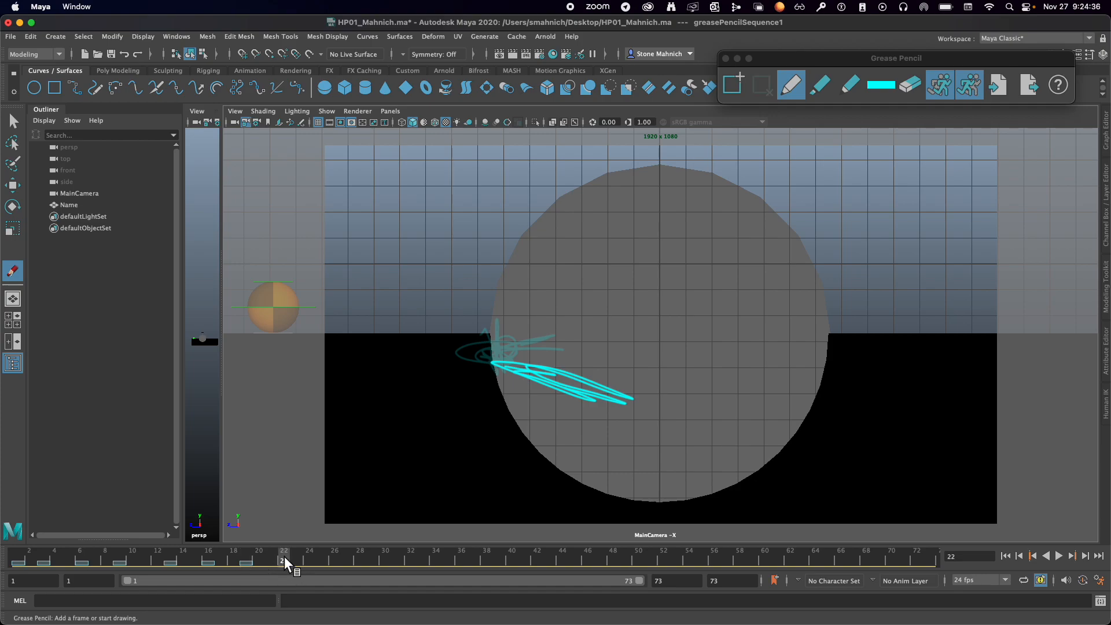
pyautogui.moveTo(787, 434)
pyautogui.mouseDown()
pyautogui.moveTo(763, 421)
pyautogui.moveTo(722, 442)
pyautogui.moveTo(734, 416)
pyautogui.moveTo(758, 421)
pyautogui.mouseUp()
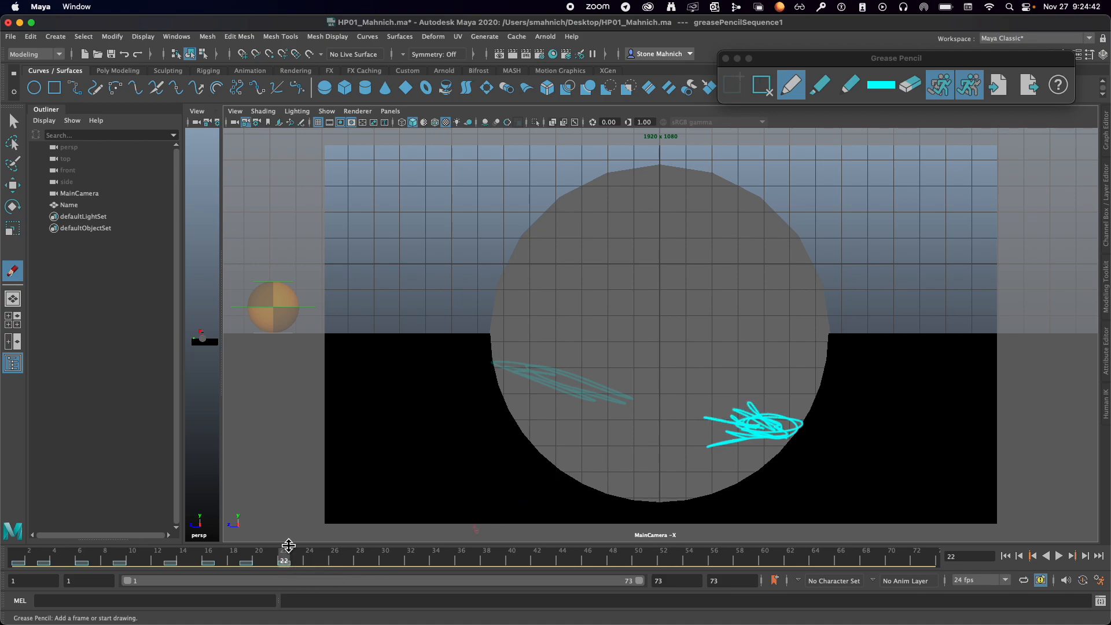
# Mark the impact at the circle's lower-right edge on frame 25 and draw a zigzag rising up its right side on frame 28
pyautogui.moveTo(308, 556); pyautogui.dragTo(317, 559)
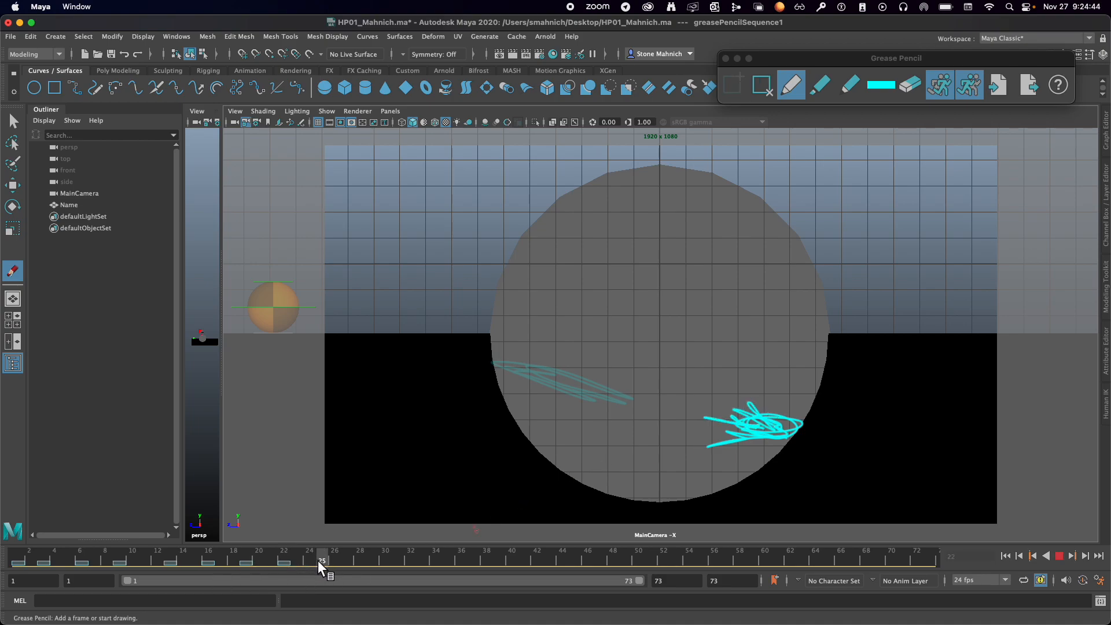
pyautogui.moveTo(801, 415)
pyautogui.mouseDown()
pyautogui.moveTo(810, 424)
pyautogui.moveTo(788, 425)
pyautogui.moveTo(807, 427)
pyautogui.mouseUp()
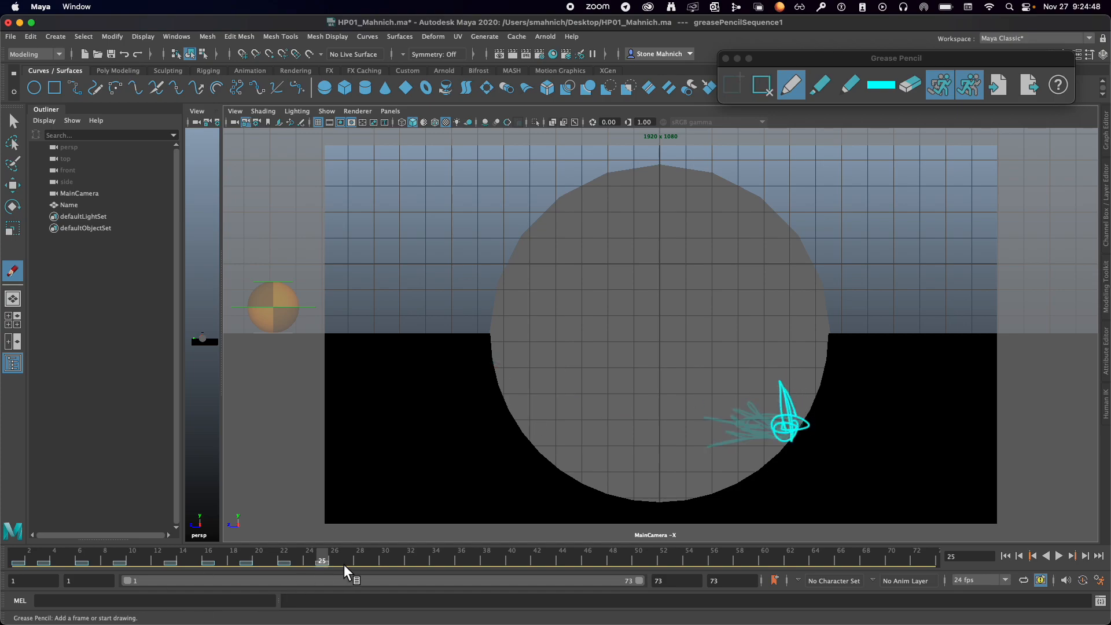
pyautogui.moveTo(345, 557); pyautogui.dragTo(365, 560)
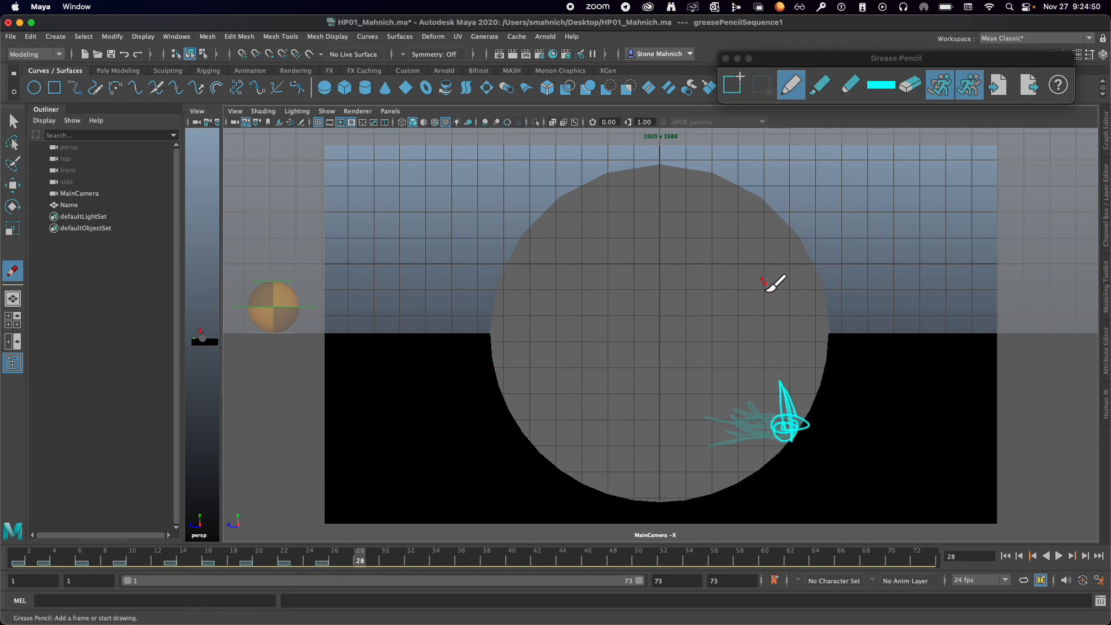
pyautogui.moveTo(772, 338); pyautogui.dragTo(774, 256)
# Draw a cyan loop at the top centre of the circle on frame 31 and another just left of it on frame 34
pyautogui.click(398, 560)
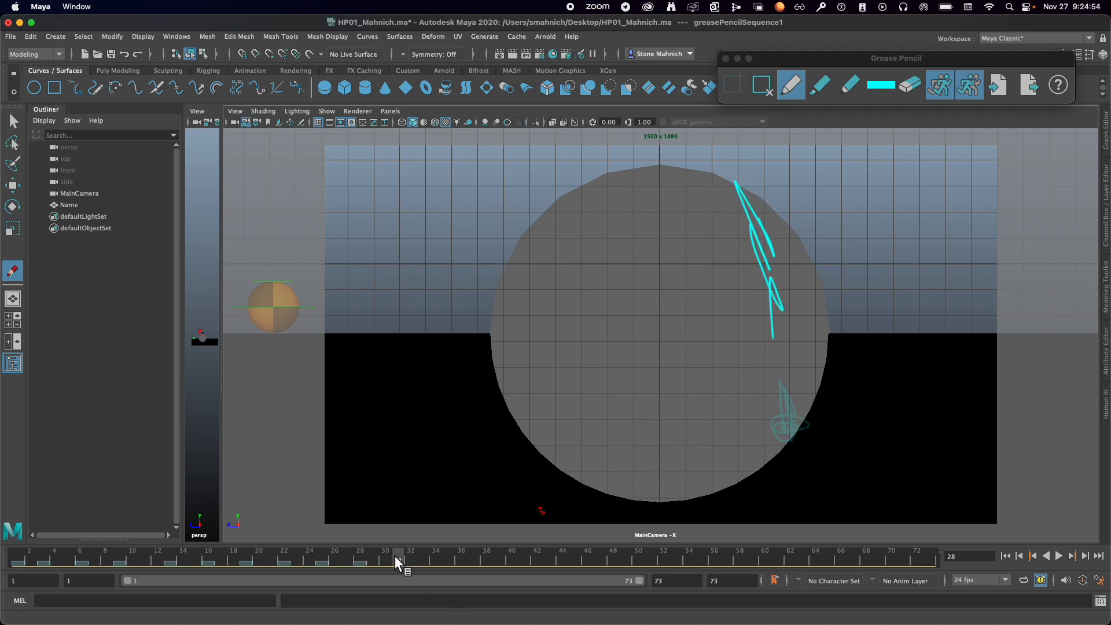
pyautogui.moveTo(648, 150)
pyautogui.mouseDown()
pyautogui.moveTo(700, 144)
pyautogui.moveTo(666, 156)
pyautogui.moveTo(674, 168)
pyautogui.mouseUp()
pyautogui.click(435, 560)
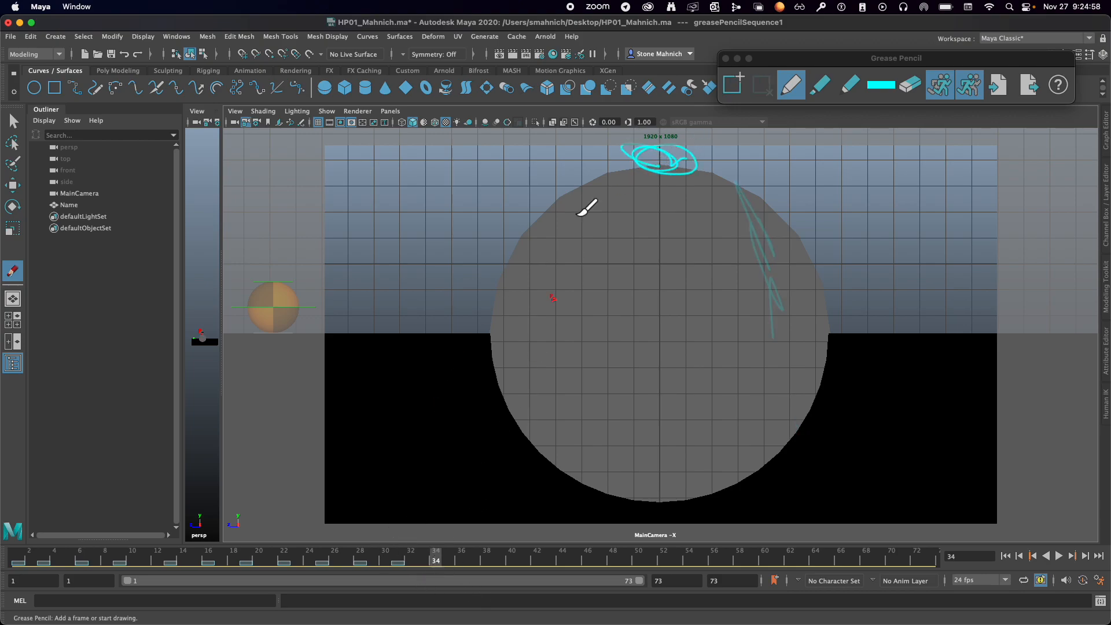
pyautogui.moveTo(632, 163); pyautogui.dragTo(605, 165)
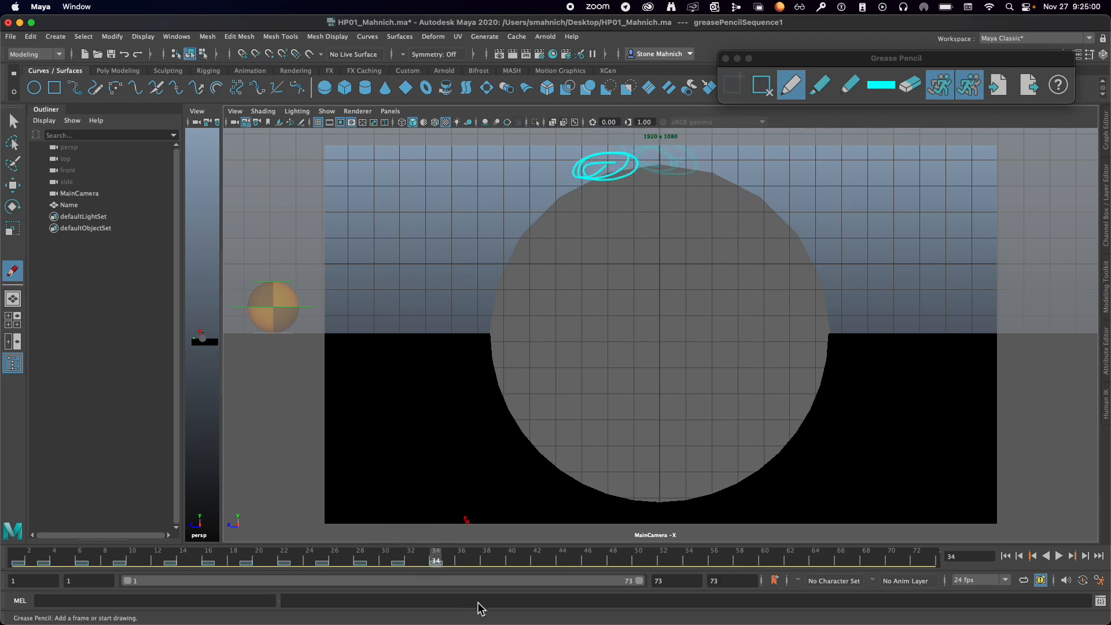
# Following the frame 1 path, mark the ball on the circle's upper-left side on frame 37 and on its lower-left side on frame 40
pyautogui.click(473, 559)
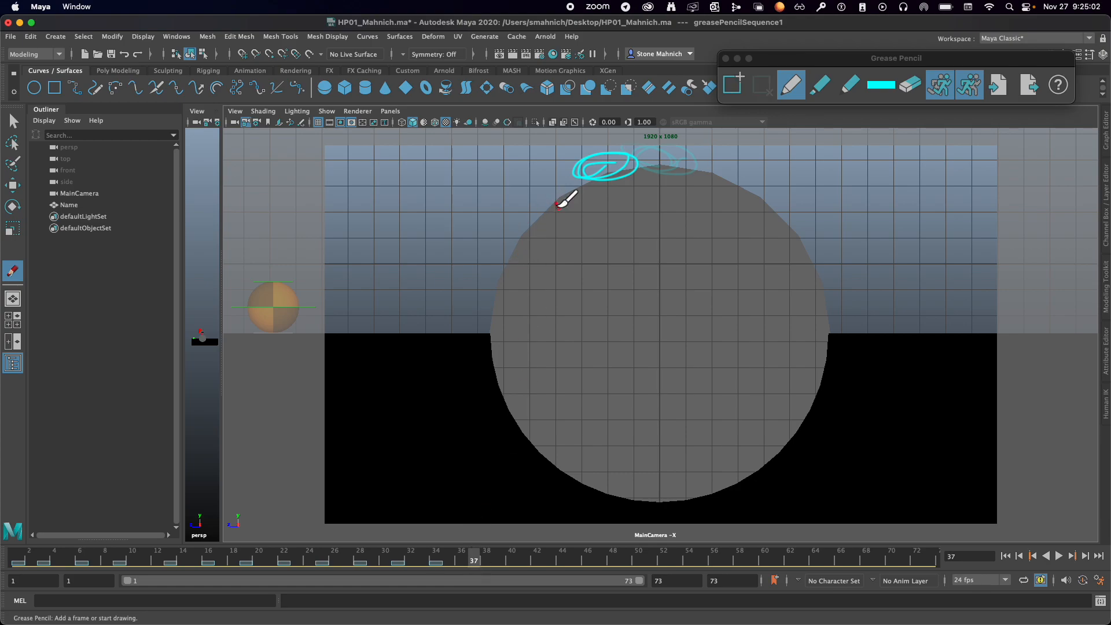
pyautogui.click(15, 556)
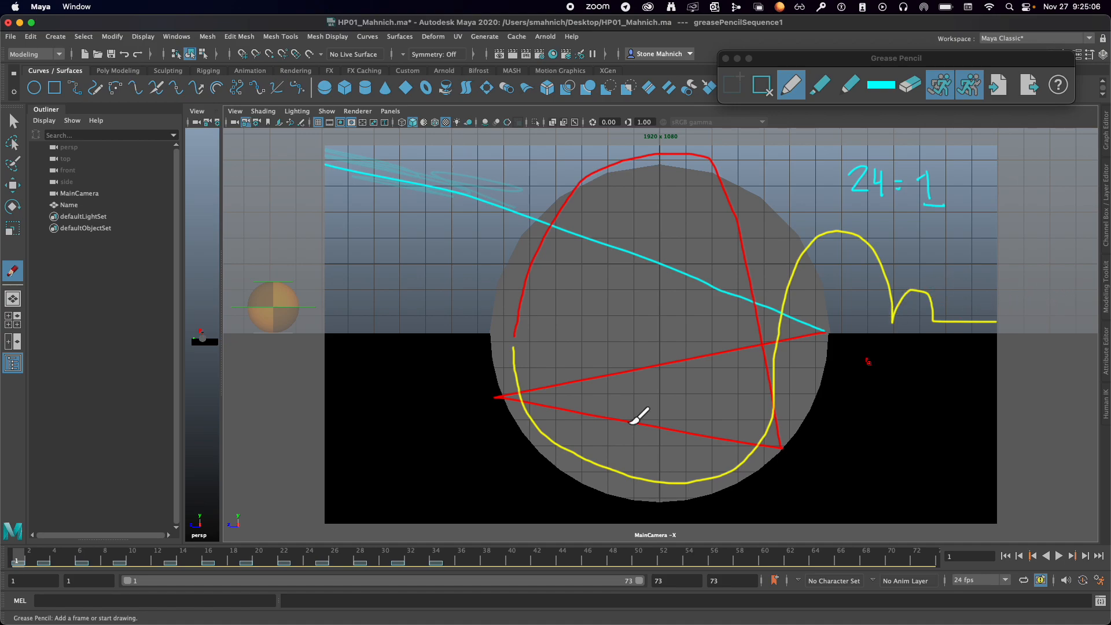
pyautogui.click(436, 553)
pyautogui.moveTo(460, 554); pyautogui.dragTo(481, 557)
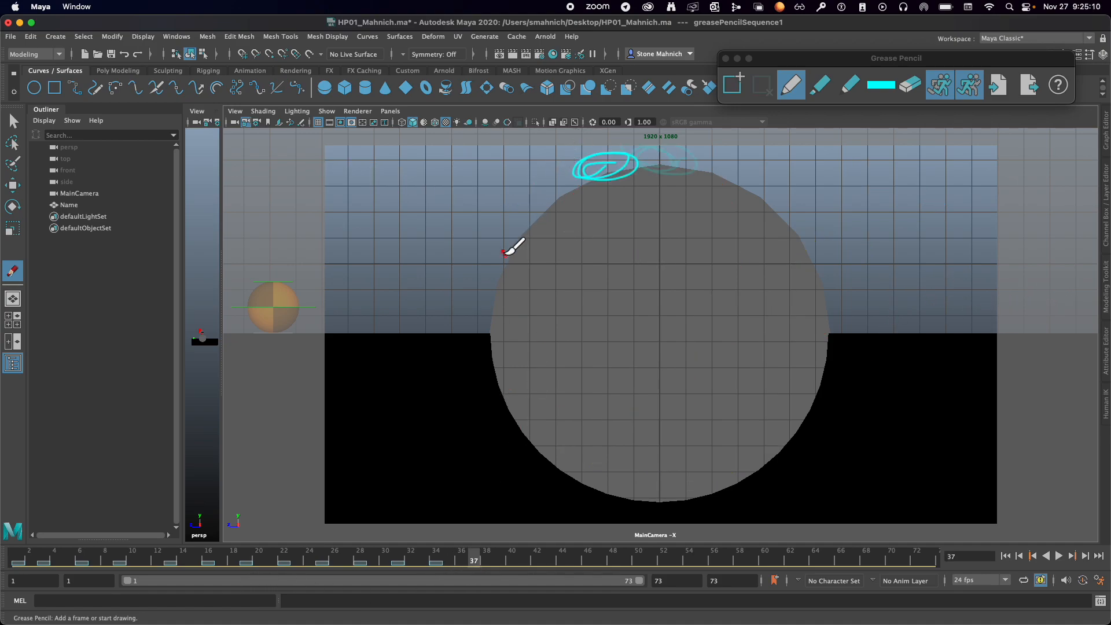
pyautogui.moveTo(520, 253)
pyautogui.mouseDown()
pyautogui.moveTo(536, 250)
pyautogui.moveTo(506, 304)
pyautogui.mouseUp()
pyautogui.click(506, 561)
pyautogui.moveTo(528, 407)
pyautogui.mouseDown()
pyautogui.moveTo(520, 422)
pyautogui.moveTo(553, 409)
pyautogui.mouseUp()
# Draw a cyan loop at the bottom of the circle on frame 44 and another at its lower-right side on frame 47
pyautogui.click(560, 560)
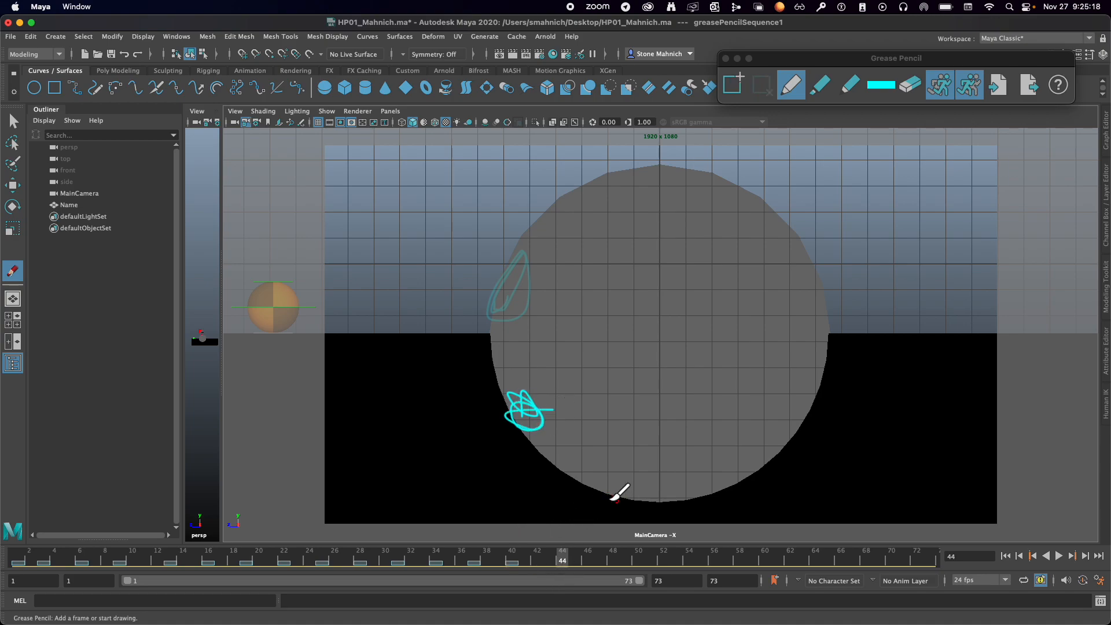
pyautogui.moveTo(652, 493)
pyautogui.mouseDown()
pyautogui.moveTo(621, 487)
pyautogui.moveTo(676, 484)
pyautogui.mouseUp()
pyautogui.click(605, 557)
pyautogui.moveTo(792, 391); pyautogui.dragTo(782, 404)
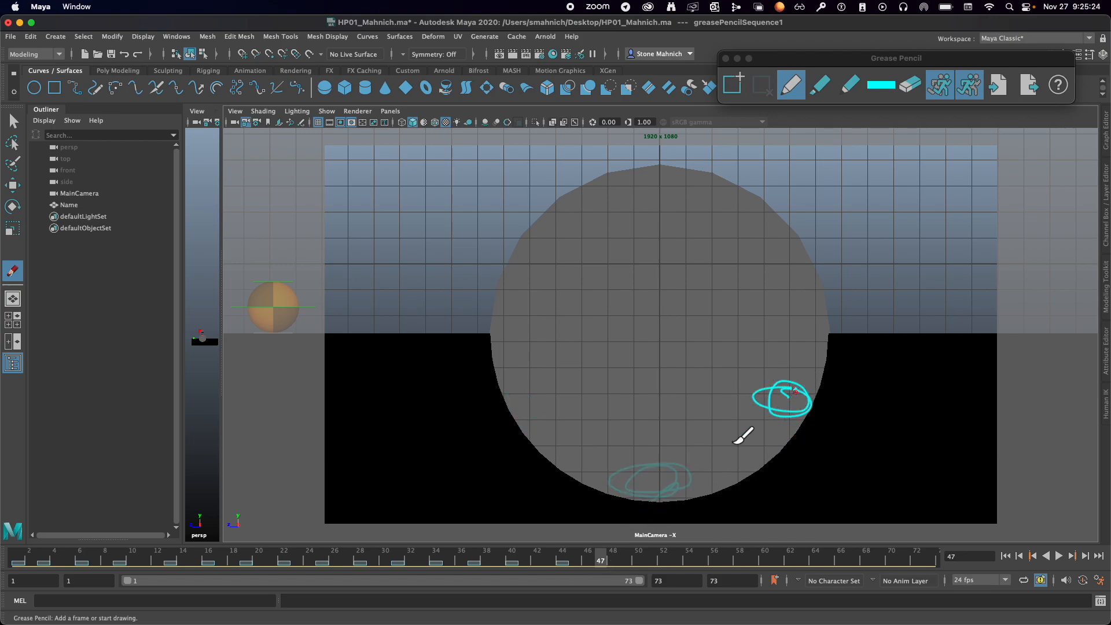
# Draw a cyan loop at the circle's upper-right rim on frame 51 and another higher, just outside the rim, on frame 53
pyautogui.click(650, 558)
pyautogui.moveTo(792, 238); pyautogui.dragTo(778, 254)
pyautogui.click(677, 559)
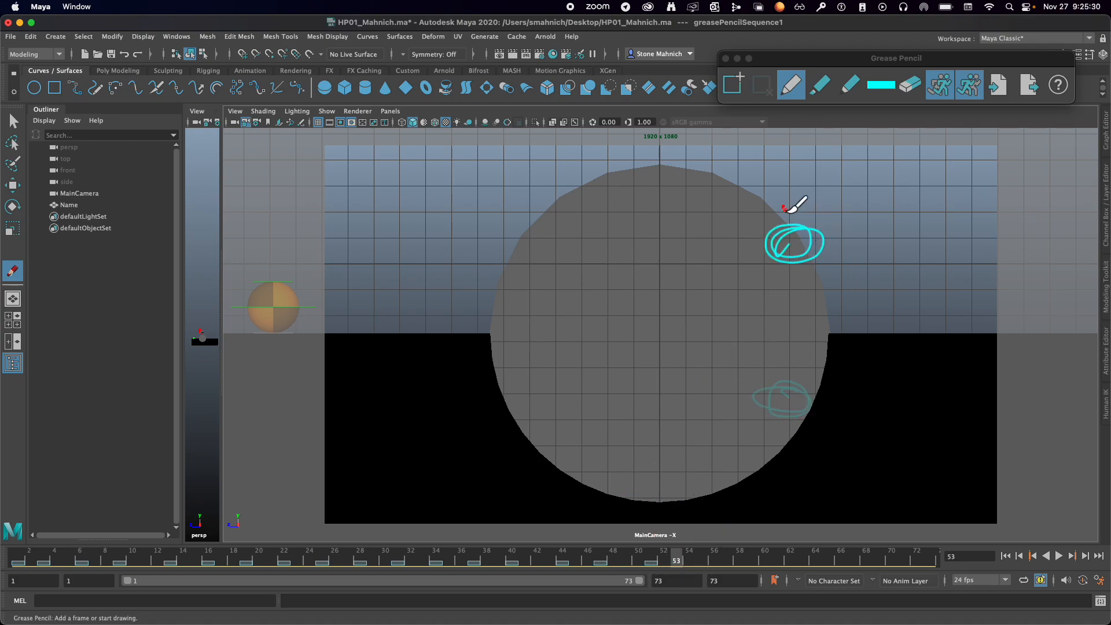
pyautogui.moveTo(852, 198)
pyautogui.mouseDown()
pyautogui.moveTo(861, 181)
pyautogui.moveTo(846, 186)
pyautogui.mouseUp()
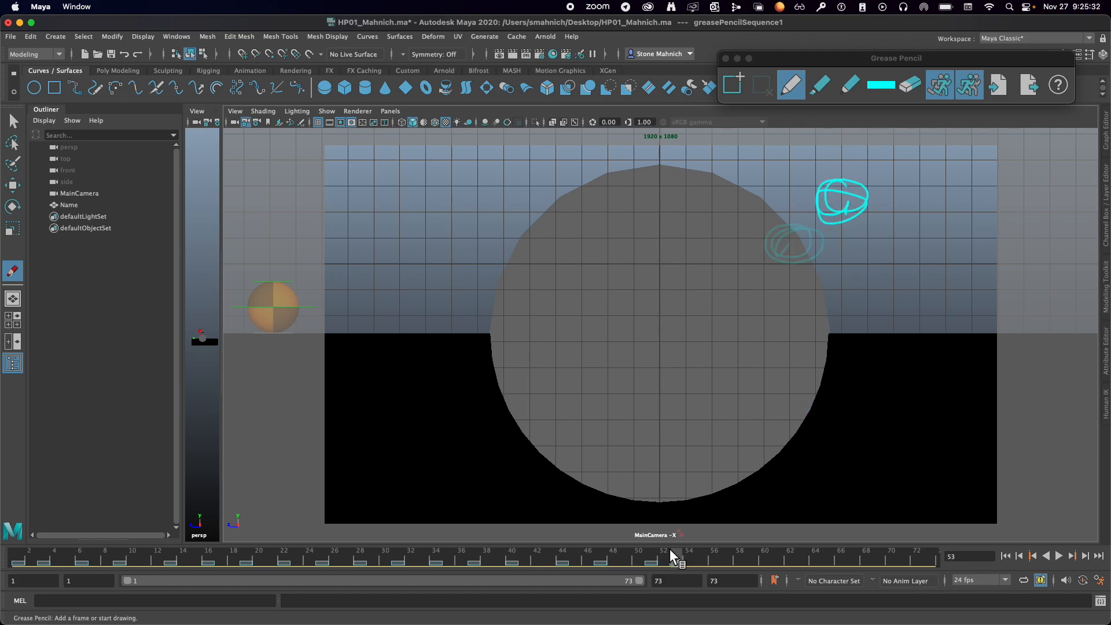
# Draw the ball falling to the right of the circle on frame 56 and reaching the ground on frame 58
pyautogui.moveTo(721, 555)
pyautogui.mouseDown()
pyautogui.moveTo(678, 553)
pyautogui.moveTo(714, 558)
pyautogui.mouseUp()
pyautogui.moveTo(872, 241)
pyautogui.mouseDown()
pyautogui.moveTo(912, 246)
pyautogui.moveTo(894, 243)
pyautogui.mouseUp()
pyautogui.click(745, 556)
pyautogui.moveTo(916, 316)
pyautogui.mouseDown()
pyautogui.moveTo(900, 295)
pyautogui.moveTo(908, 318)
pyautogui.mouseUp()
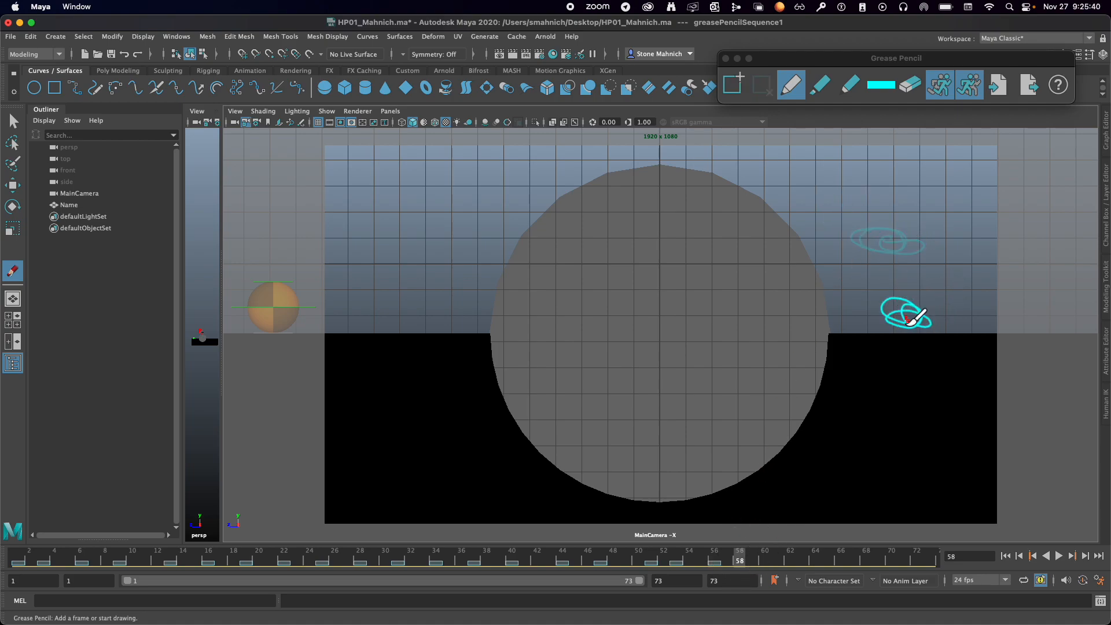
# Draw the ball at the peak of its small second bounce on frame 61 and back at ground level on frame 63
pyautogui.click(776, 557)
pyautogui.moveTo(961, 265); pyautogui.dragTo(946, 272)
pyautogui.click(801, 559)
pyautogui.moveTo(978, 308)
pyautogui.mouseDown()
pyautogui.moveTo(969, 315)
pyautogui.moveTo(996, 317)
pyautogui.mouseUp()
# Mark the ball's exit at the camera frame's right edge on frame 65 and play back the full drawn sequence
pyautogui.click(827, 559)
pyautogui.click(908, 559)
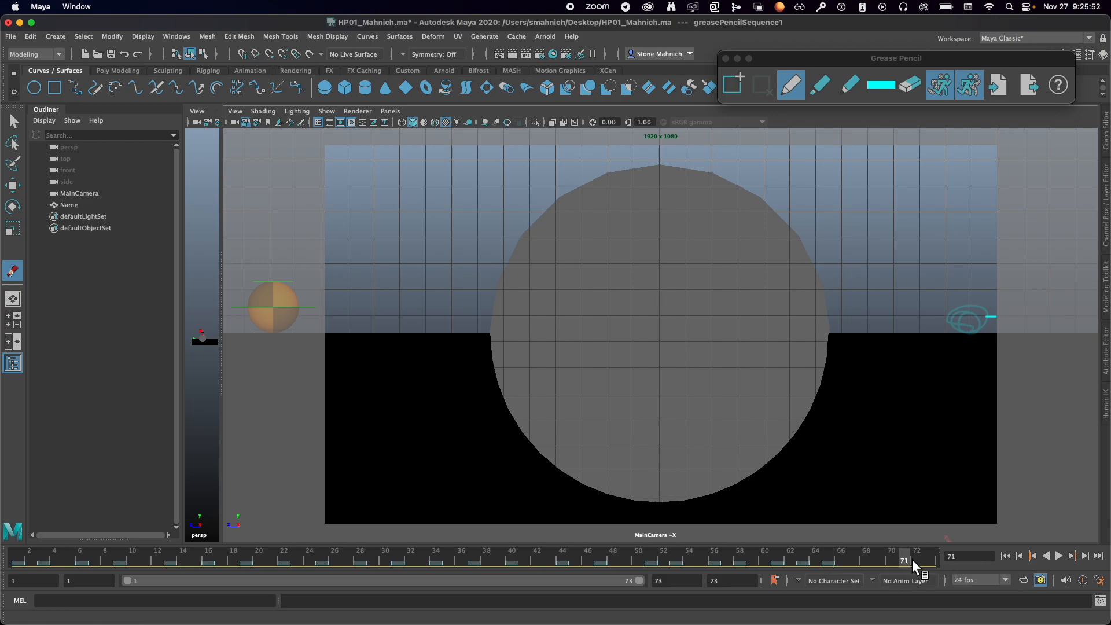
pyautogui.click(1058, 555)
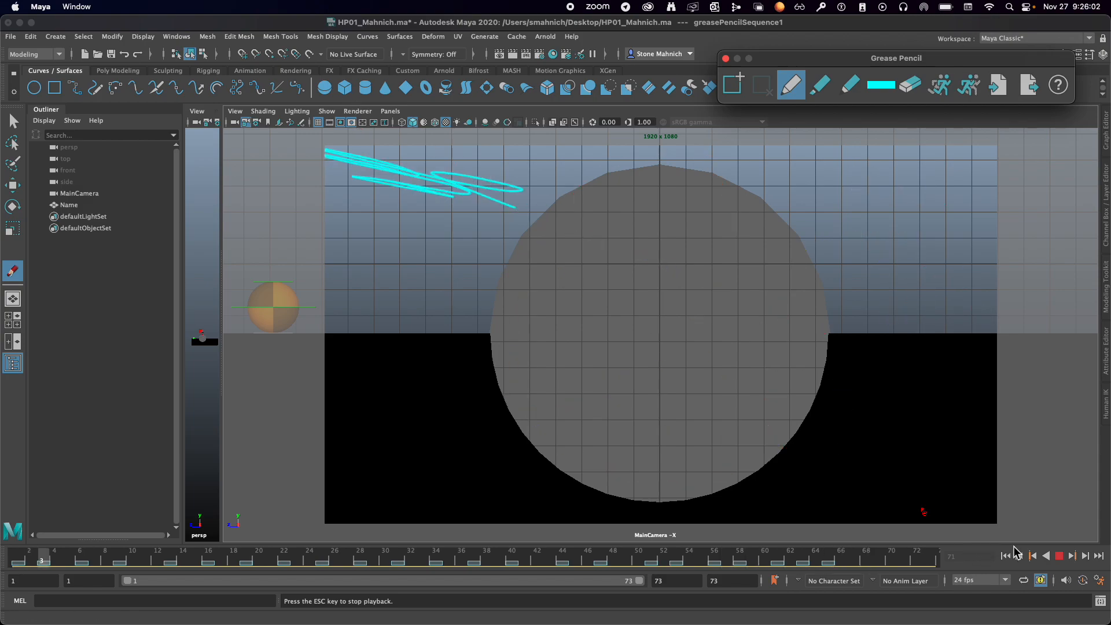
# Stop the playback and select the Grease Pencil drawing's key on frame 22 in the timeline
pyautogui.click(1059, 555)
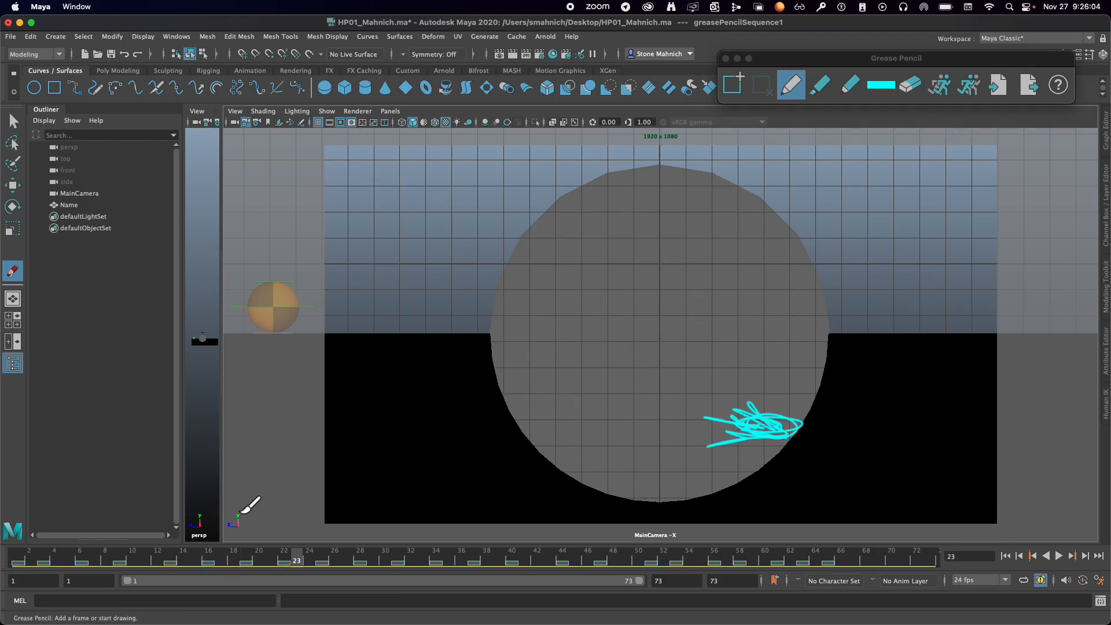
pyautogui.click(281, 558)
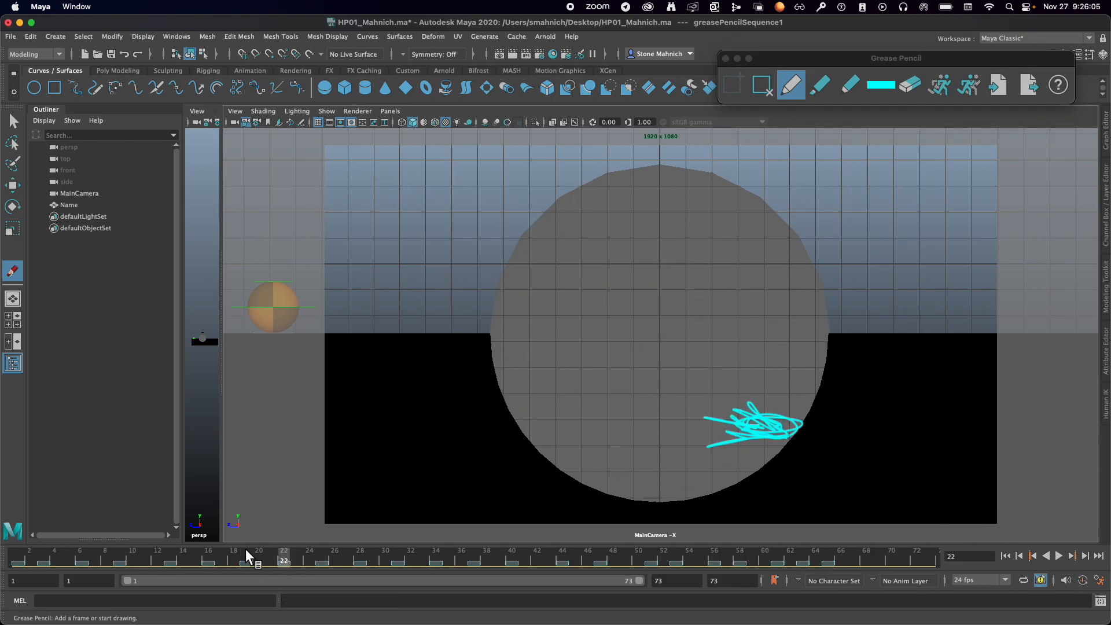
pyautogui.keyDown('shift'); pyautogui.click(281, 556); pyautogui.keyUp('shift')
pyautogui.moveTo(283, 560)
pyautogui.mouseDown()
pyautogui.moveTo(302, 557)
pyautogui.moveTo(256, 556)
pyautogui.moveTo(311, 560)
pyautogui.moveTo(288, 566)
pyautogui.mouseUp()
pyautogui.click(286, 559)
# Handwrite the cyan note "Shift LM → MC" across the upper part of the camera view on frame 22
pyautogui.moveTo(465, 176)
pyautogui.mouseDown()
pyautogui.moveTo(458, 209)
pyautogui.moveTo(474, 215)
pyautogui.mouseUp()
pyautogui.moveTo(484, 177)
pyautogui.mouseDown()
pyautogui.moveTo(484, 226)
pyautogui.moveTo(524, 224)
pyautogui.moveTo(564, 169)
pyautogui.moveTo(564, 196)
pyautogui.moveTo(586, 222)
pyautogui.moveTo(602, 195)
pyautogui.mouseUp()
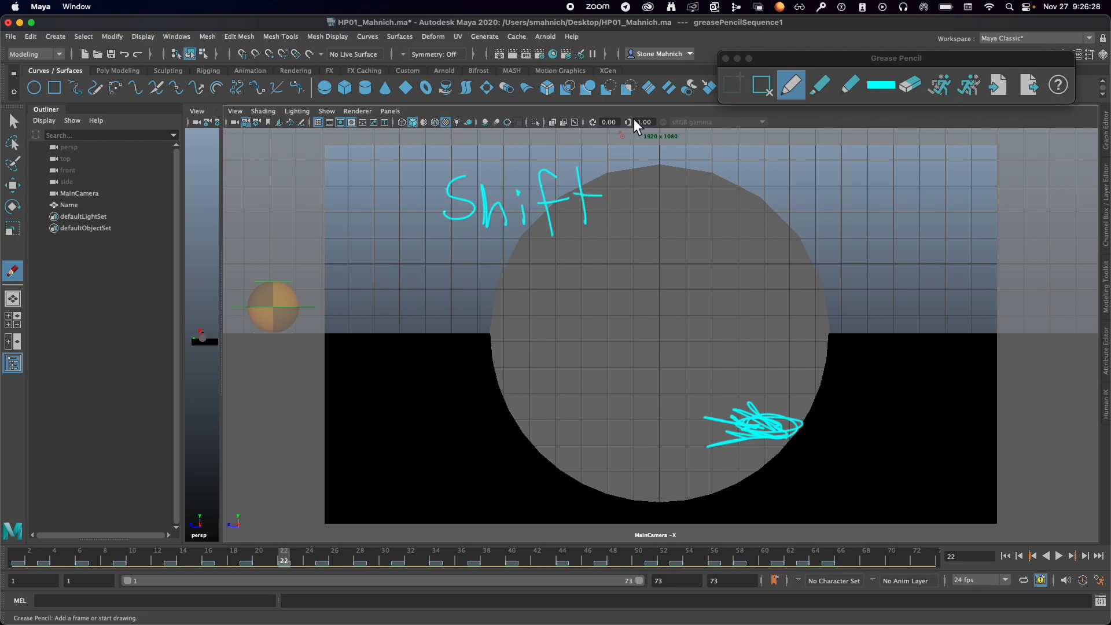
pyautogui.moveTo(672, 173)
pyautogui.mouseDown()
pyautogui.moveTo(703, 223)
pyautogui.moveTo(755, 219)
pyautogui.mouseUp()
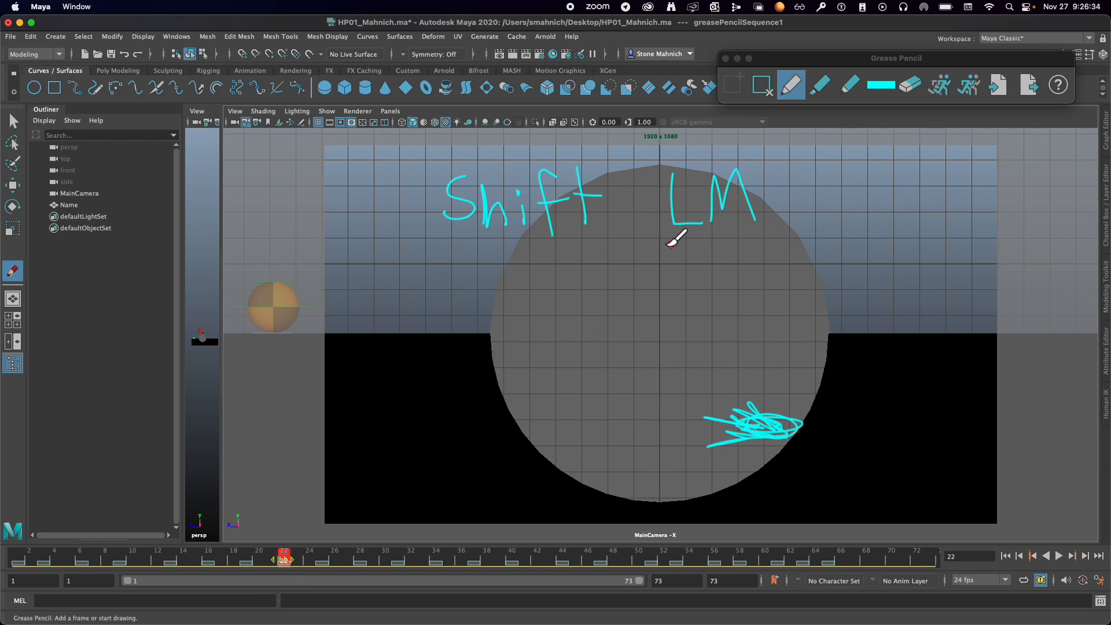
pyautogui.moveTo(793, 199)
pyautogui.mouseDown()
pyautogui.moveTo(823, 197)
pyautogui.moveTo(819, 213)
pyautogui.moveTo(975, 199)
pyautogui.mouseUp()
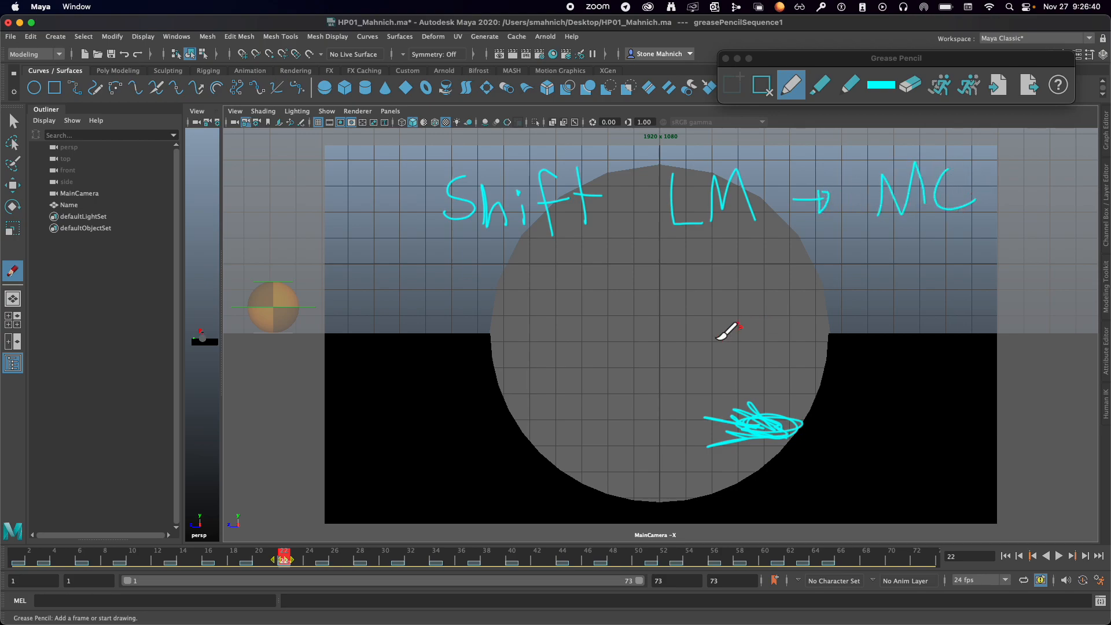
# Try shifting the frame 22 drawing's key to frame 23 and back to frame 22 on the timeline
pyautogui.moveTo(287, 559)
pyautogui.mouseDown()
pyautogui.moveTo(249, 560)
pyautogui.moveTo(258, 560)
pyautogui.mouseUp()
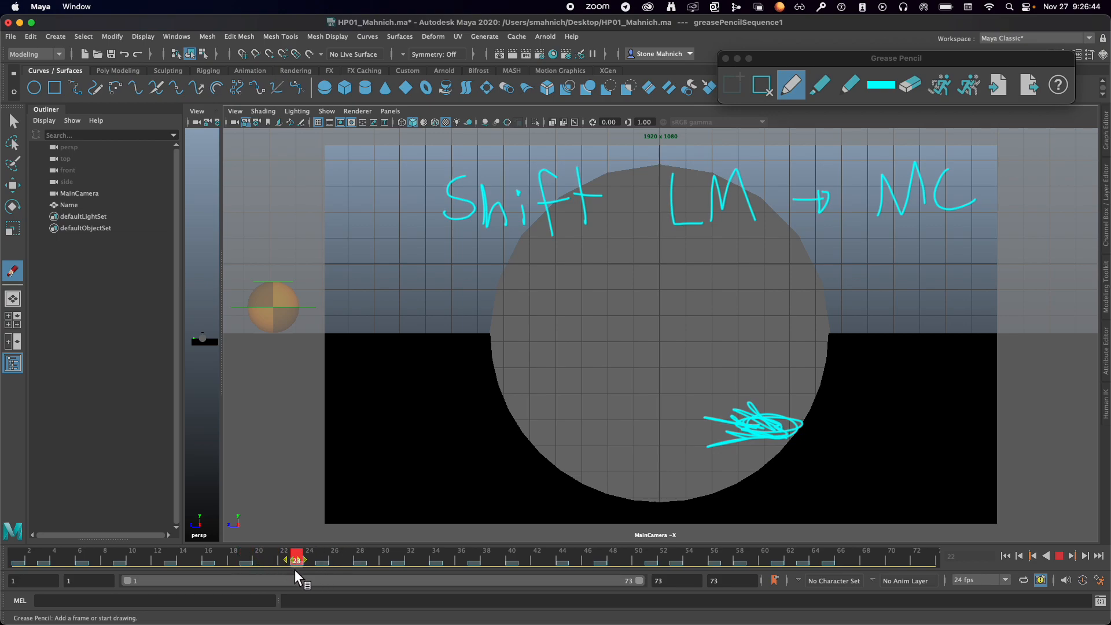
pyautogui.moveTo(286, 560); pyautogui.dragTo(286, 559)
pyautogui.click(297, 553)
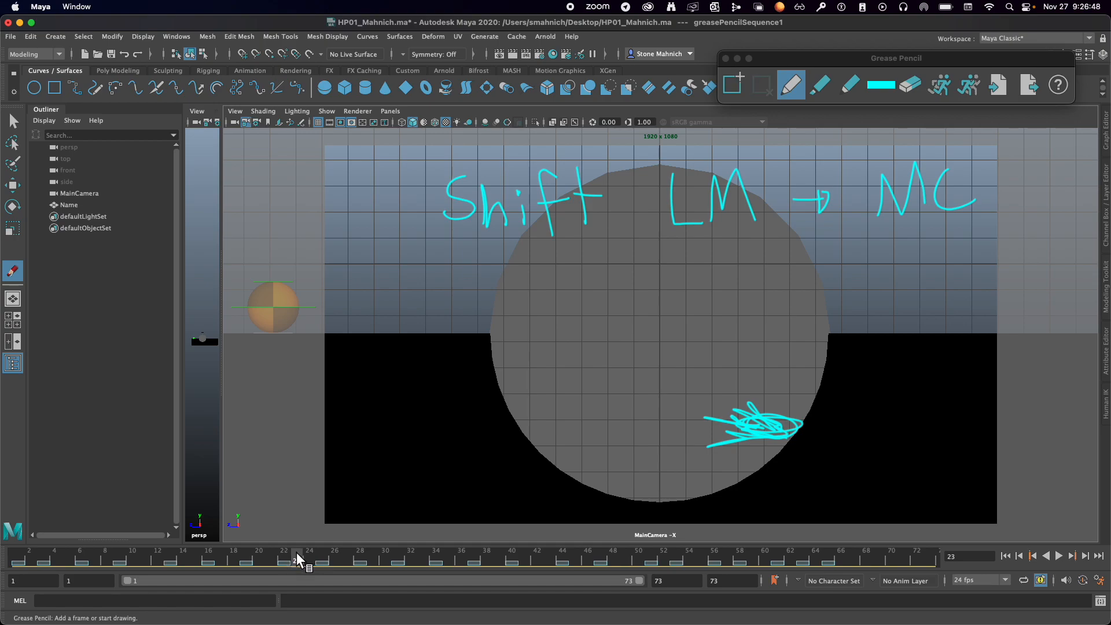
pyautogui.click(283, 553)
pyautogui.moveTo(283, 555); pyautogui.dragTo(272, 553)
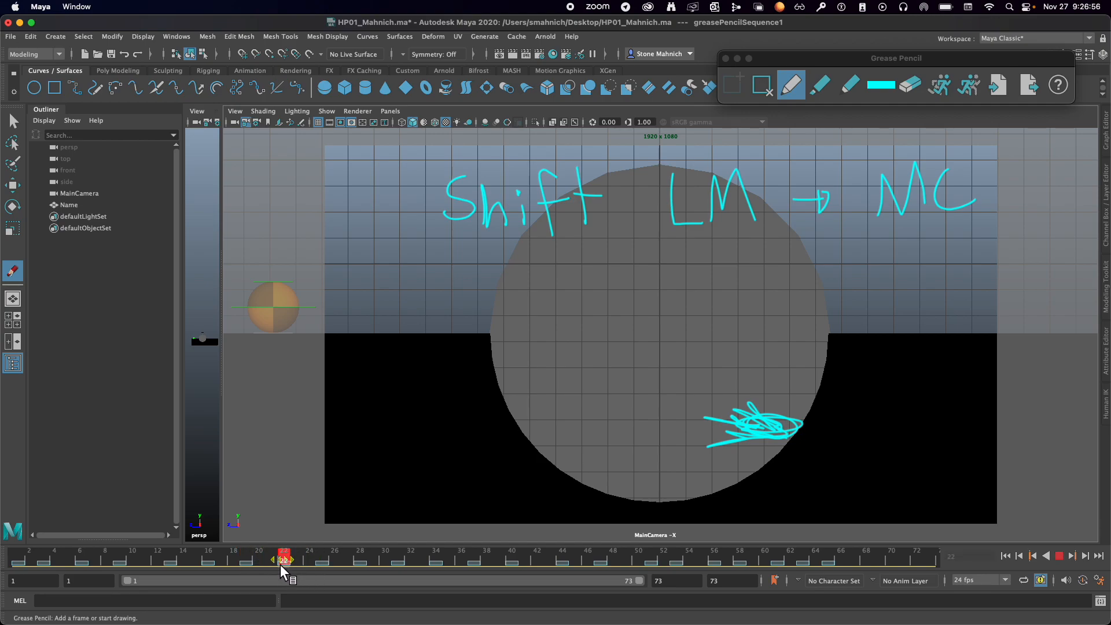
pyautogui.moveTo(280, 564); pyautogui.dragTo(282, 563)
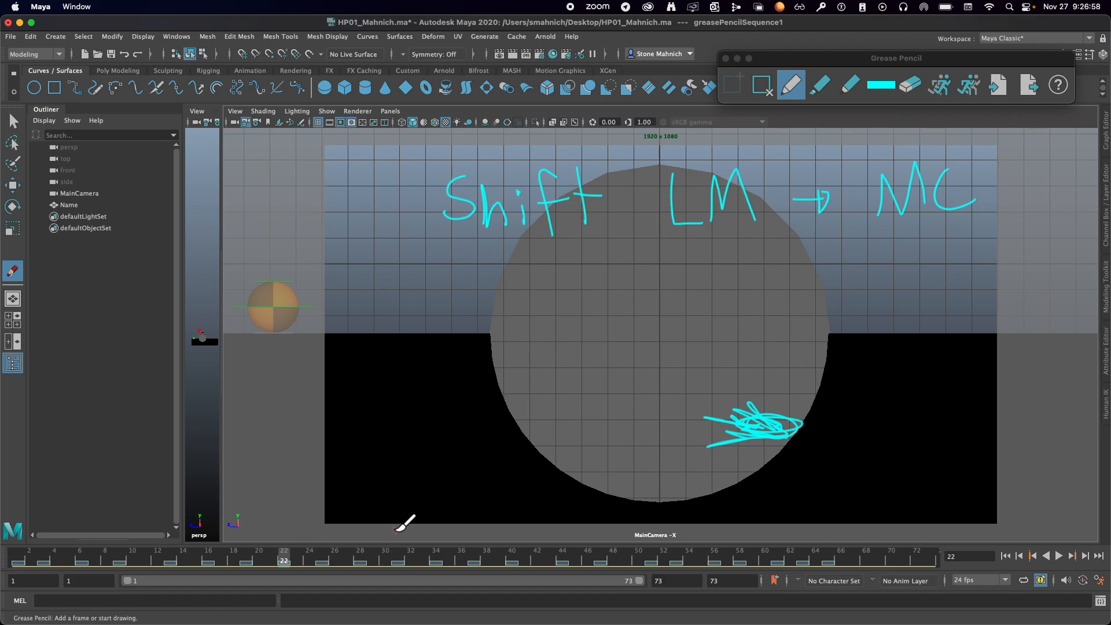
# Retime the early Grease Pencil drawings by moving the keys on frames 3 and 6 to frames 5 and 7
pyautogui.moveTo(22, 557); pyautogui.dragTo(39, 553)
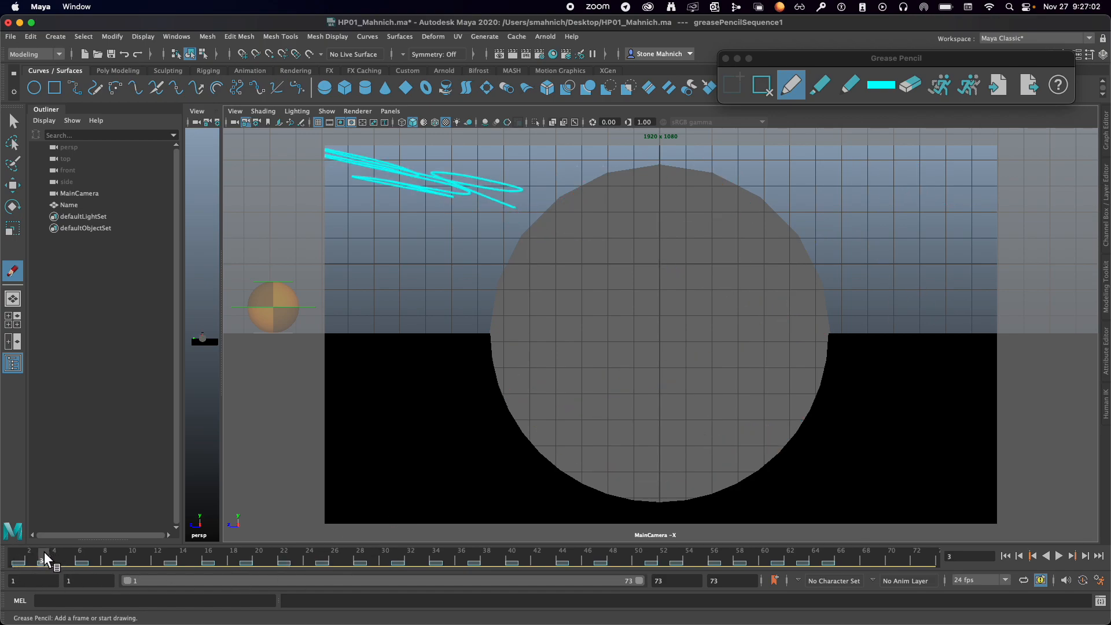
pyautogui.moveTo(45, 559); pyautogui.dragTo(118, 558)
pyautogui.click(85, 556)
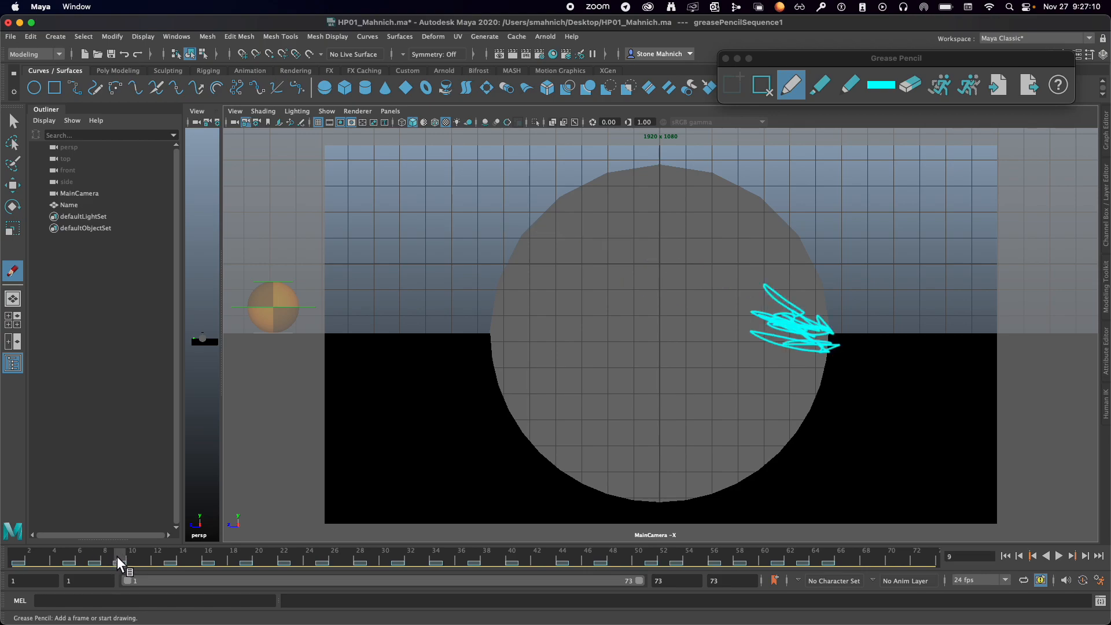
# Adjust the timing of the Grease Pencil keys between frames 13 and 22
pyautogui.click(167, 555)
pyautogui.moveTo(168, 555)
pyautogui.mouseDown()
pyautogui.moveTo(155, 555)
pyautogui.moveTo(322, 559)
pyautogui.moveTo(287, 557)
pyautogui.mouseUp()
pyautogui.click(245, 554)
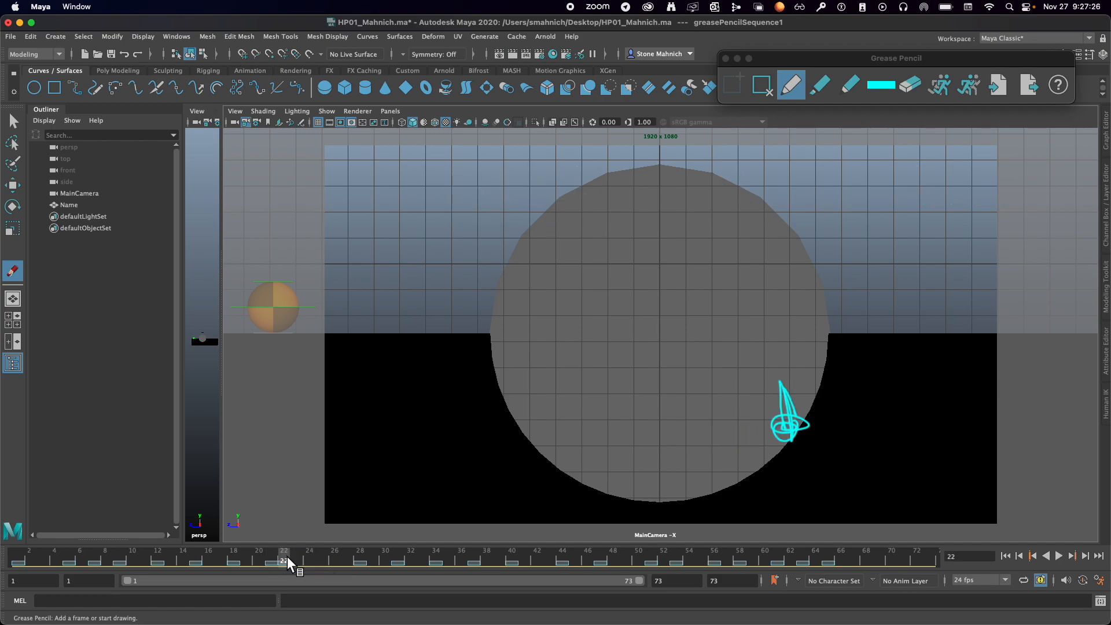
# Move the Grease Pencil key on frame 28 to frame 30 and play back the retimed sequence
pyautogui.click(364, 557)
pyautogui.moveTo(362, 557)
pyautogui.mouseDown()
pyautogui.moveTo(321, 557)
pyautogui.moveTo(395, 554)
pyautogui.moveTo(384, 559)
pyautogui.mouseUp()
pyautogui.click(433, 556)
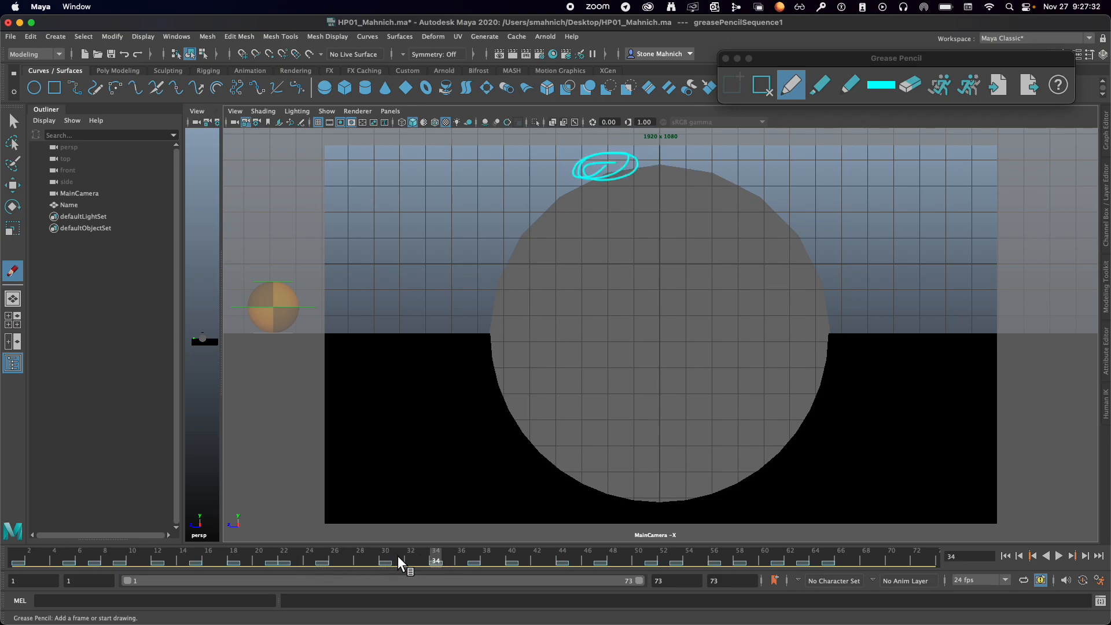
pyautogui.moveTo(477, 556); pyautogui.dragTo(12, 558)
pyautogui.click(1052, 556)
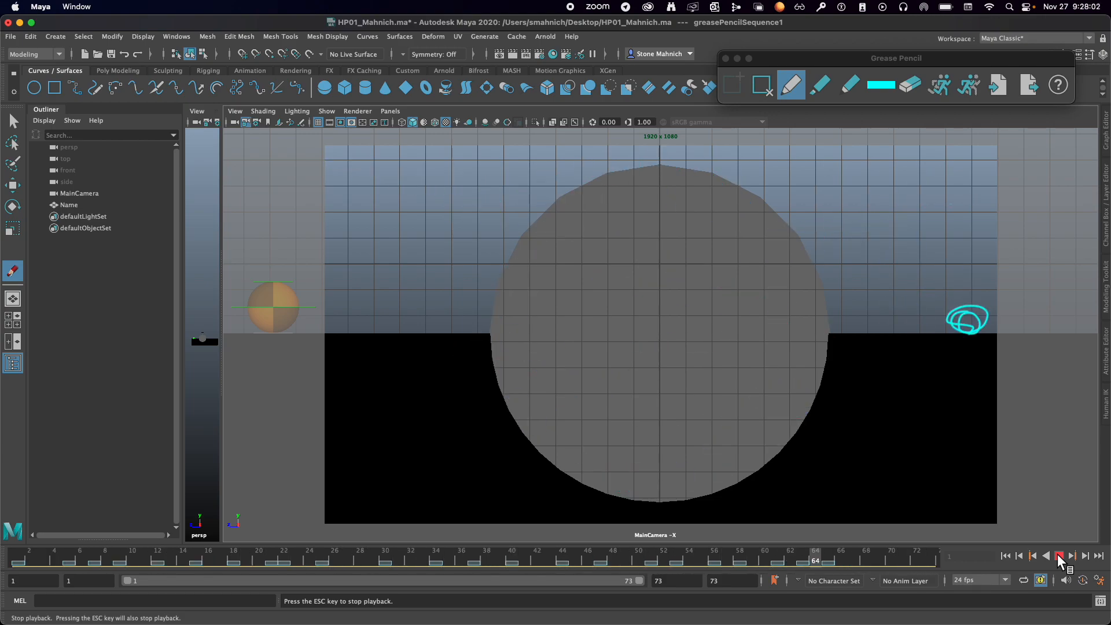
pyautogui.click(1057, 554)
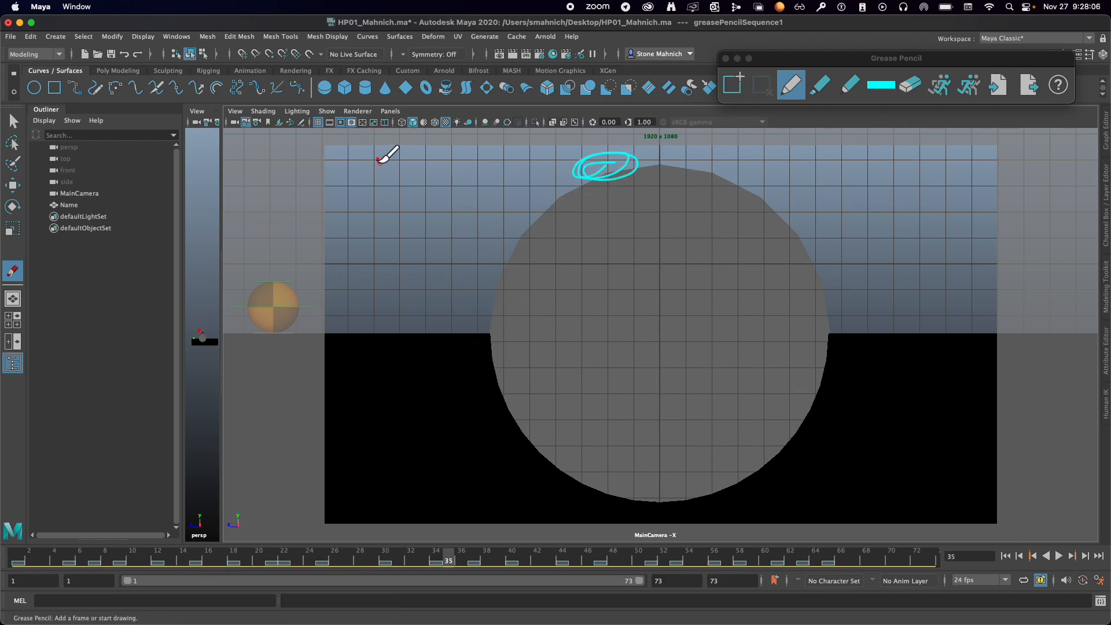
# Hide the grid and the resolution gate in the MainCamera view
pyautogui.click(318, 123)
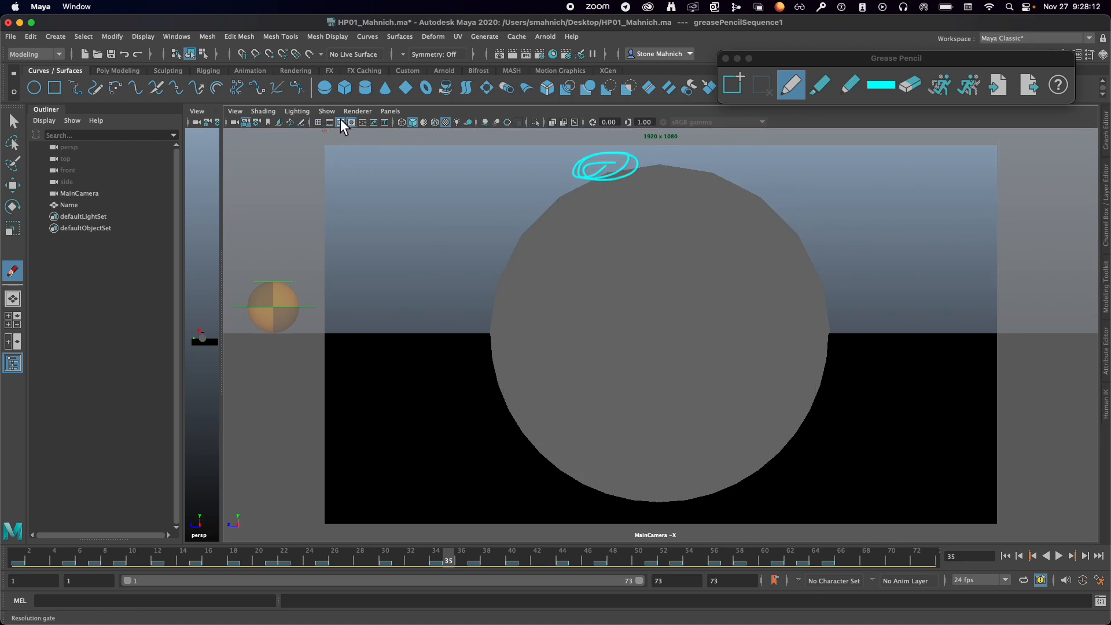
pyautogui.click(340, 122)
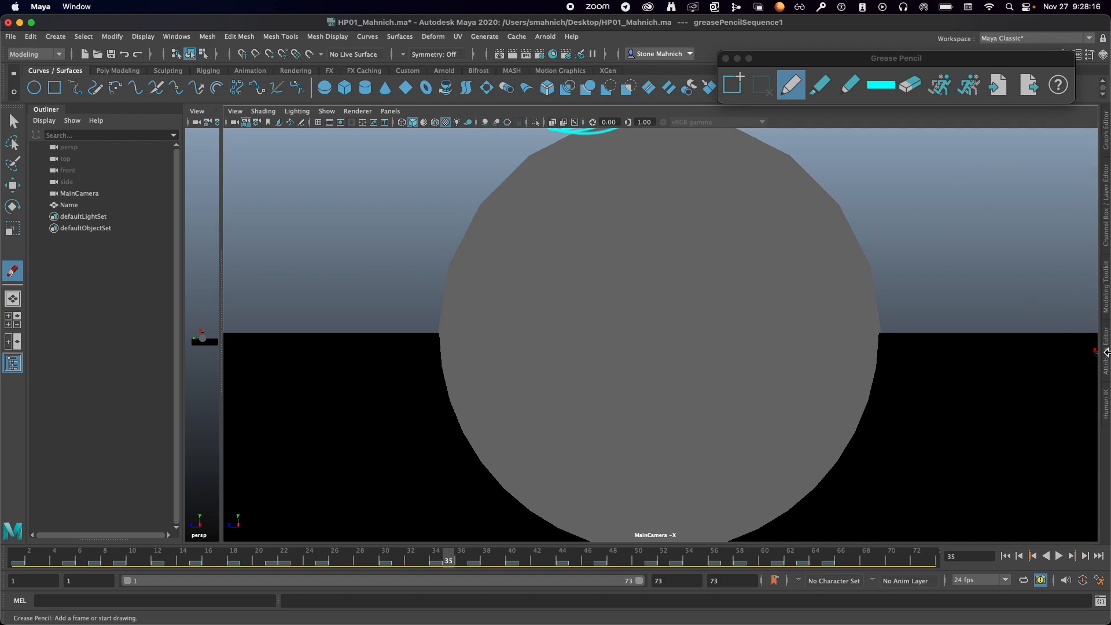
# Keep the BALLGEO display layer visible and turn off its Reference mode so its geometry can be selected
pyautogui.click(1106, 353)
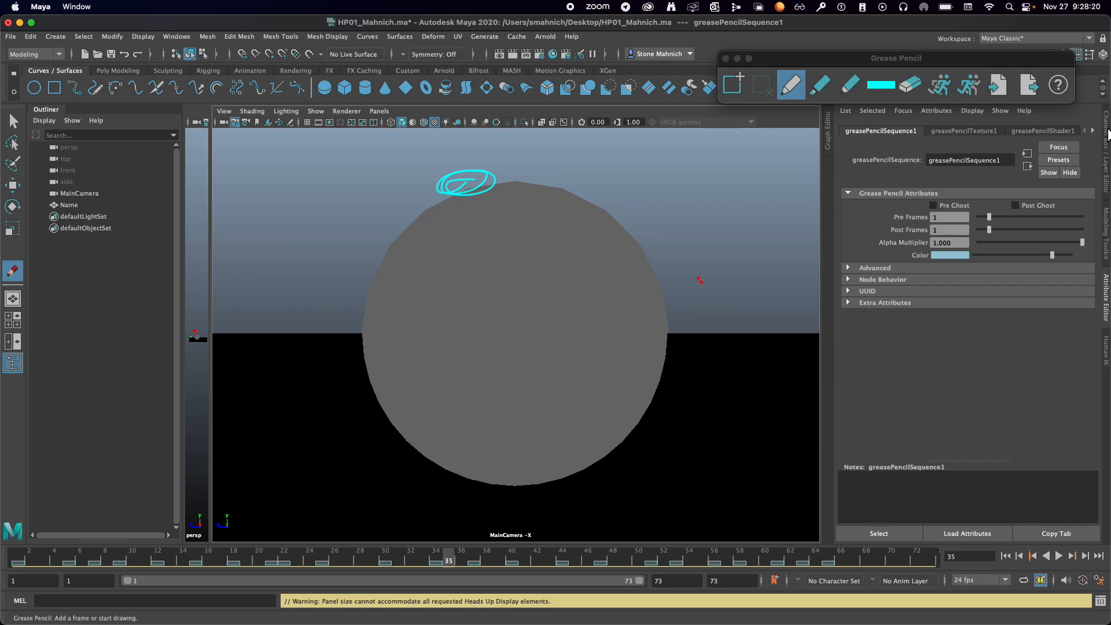
pyautogui.click(1106, 135)
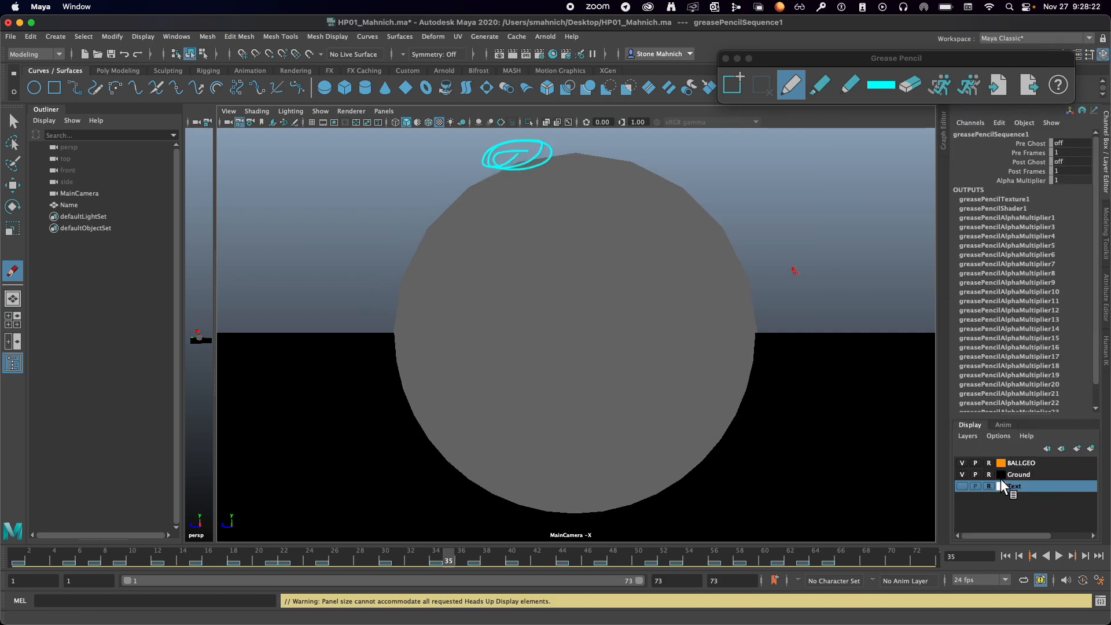
pyautogui.click(961, 463)
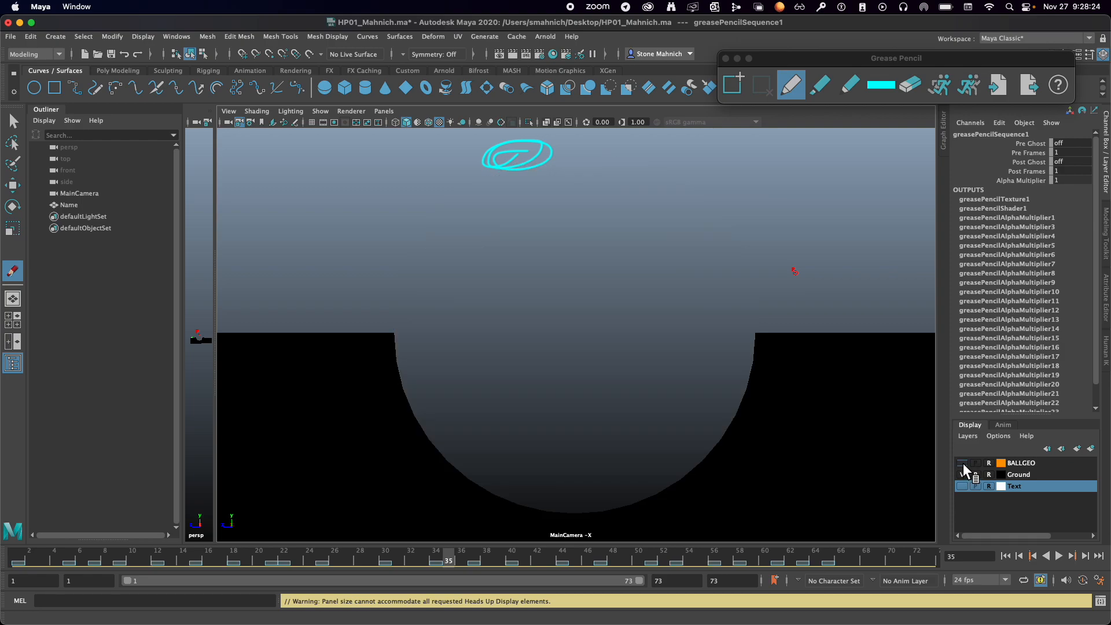
pyautogui.click(962, 462)
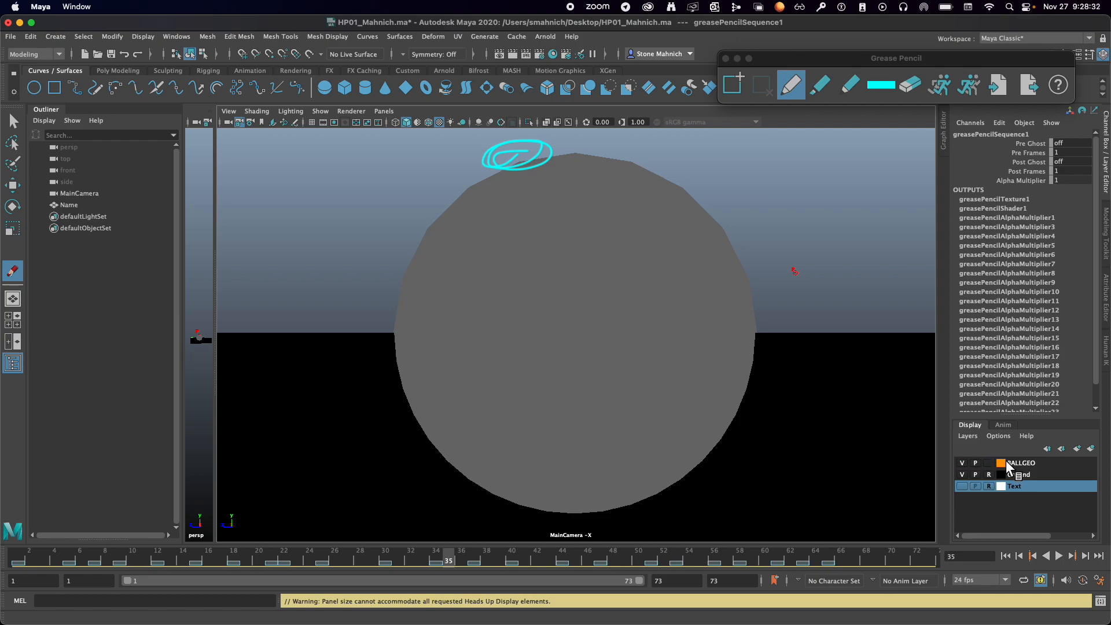
# Hide the gray circle filling the half-pipe and set the BALLGEO layer back to Reference mode
pyautogui.click(14, 119)
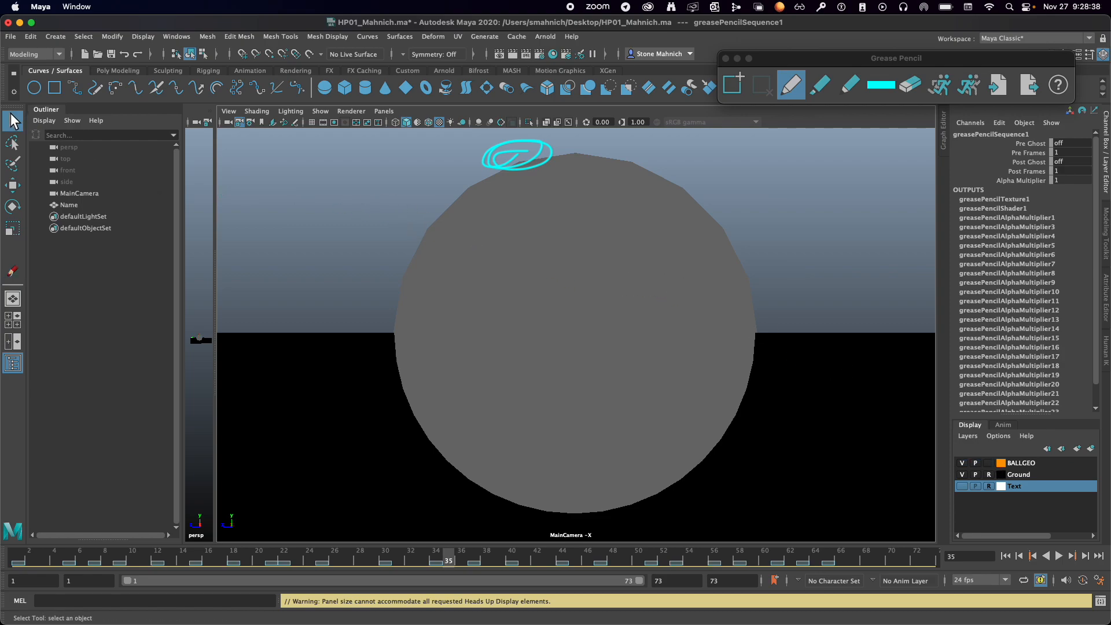
pyautogui.click(606, 290)
pyautogui.moveTo(773, 198); pyautogui.dragTo(678, 246)
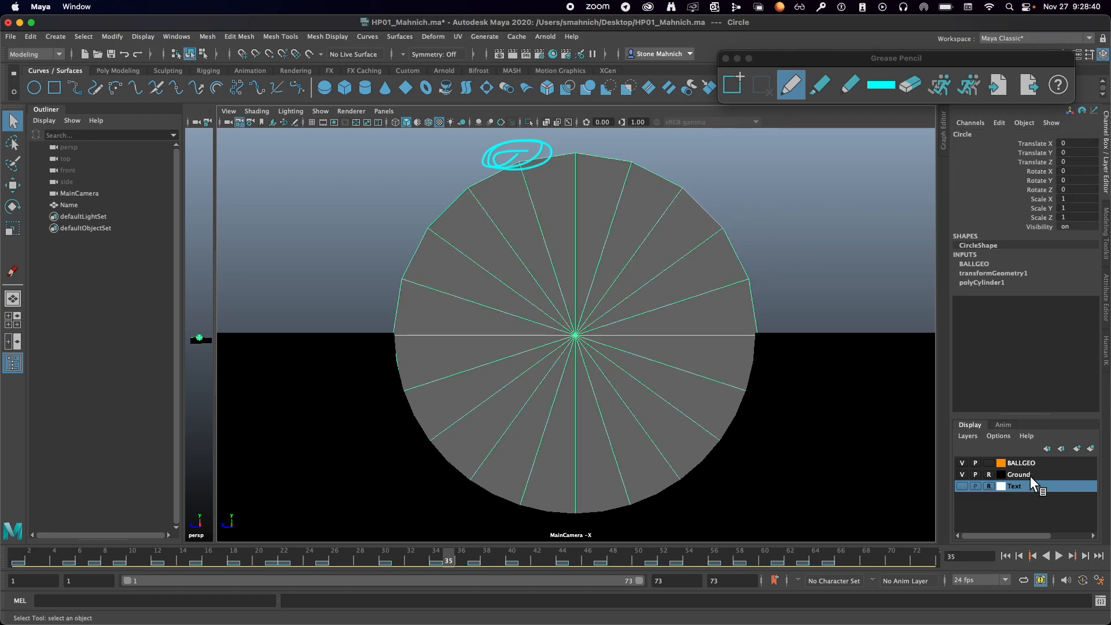
pyautogui.press('h')
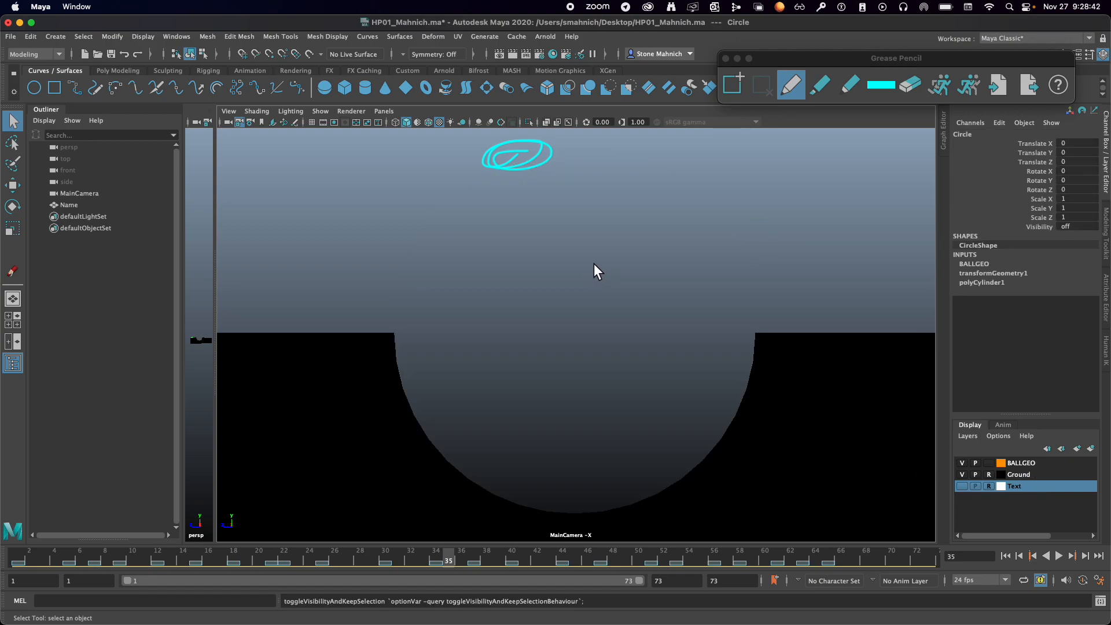
pyautogui.press('h')
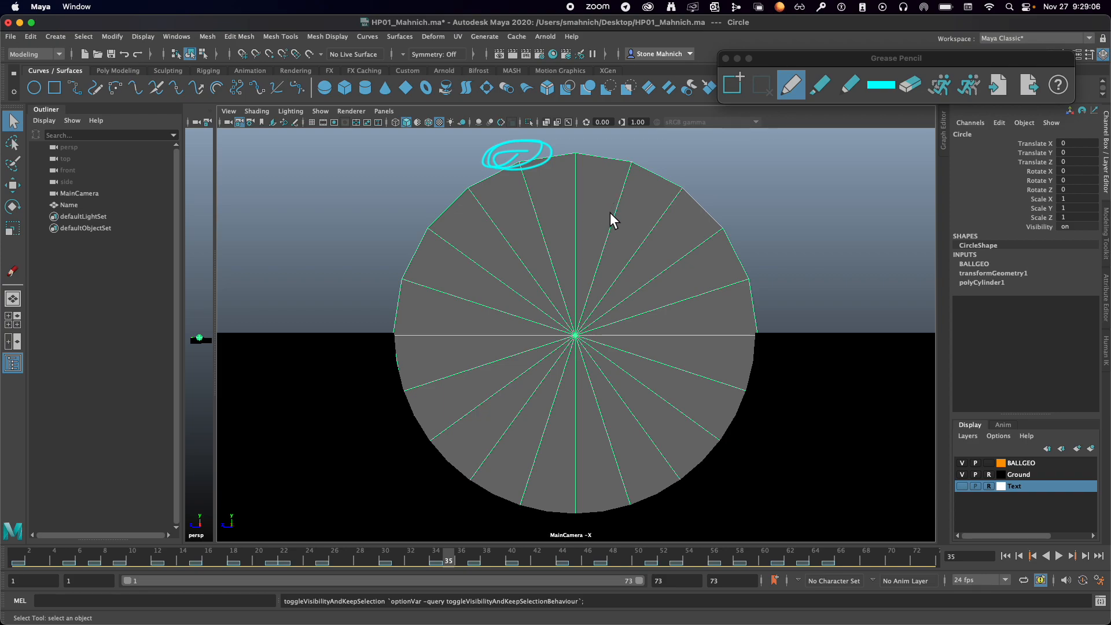
pyautogui.press('h')
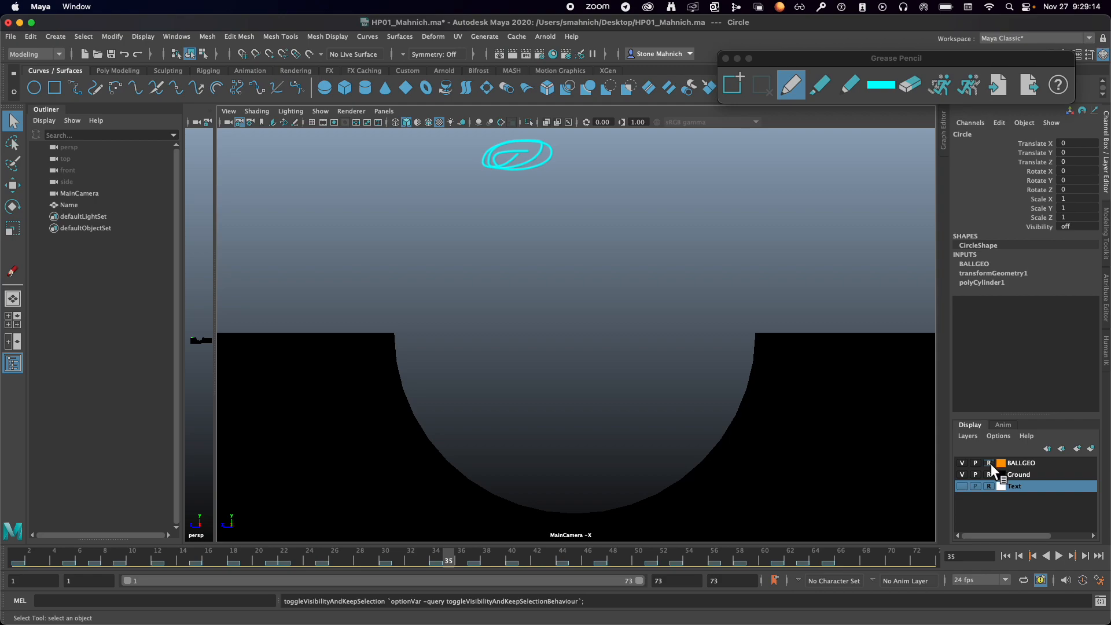
# Collapse the Channel Box / Layer Editor to widen the camera view
pyautogui.rightClick(1105, 168)
pyautogui.click(1105, 142)
pyautogui.click(1105, 141)
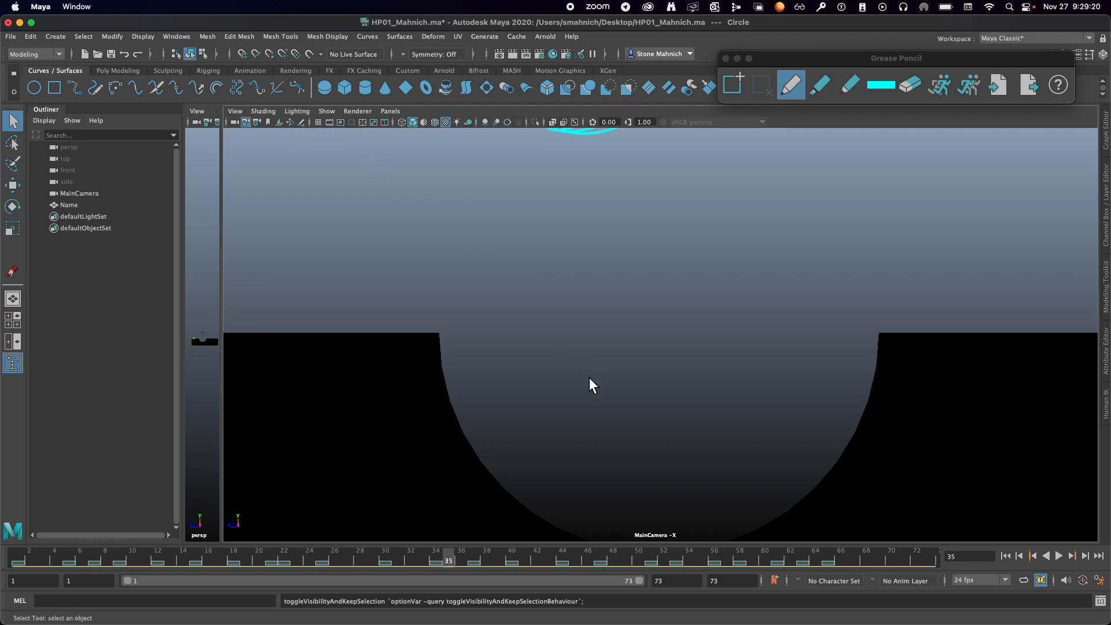
# Create a playblast of the Grease Pencil sequence and review the resulting movie in QuickTime Player
pyautogui.click(254, 69)
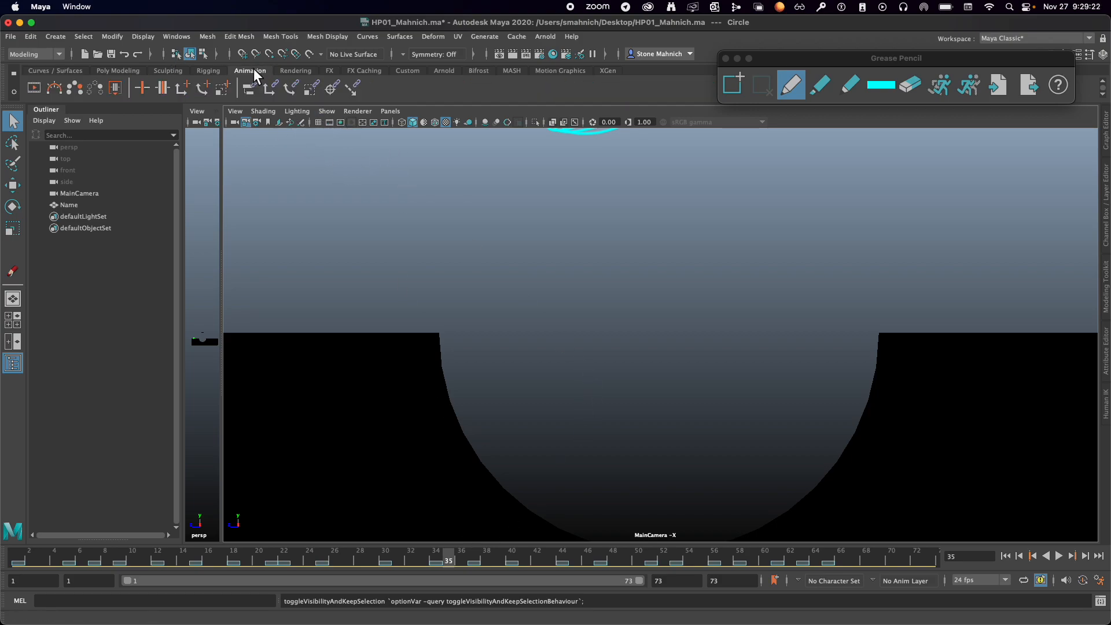
pyautogui.click(35, 86)
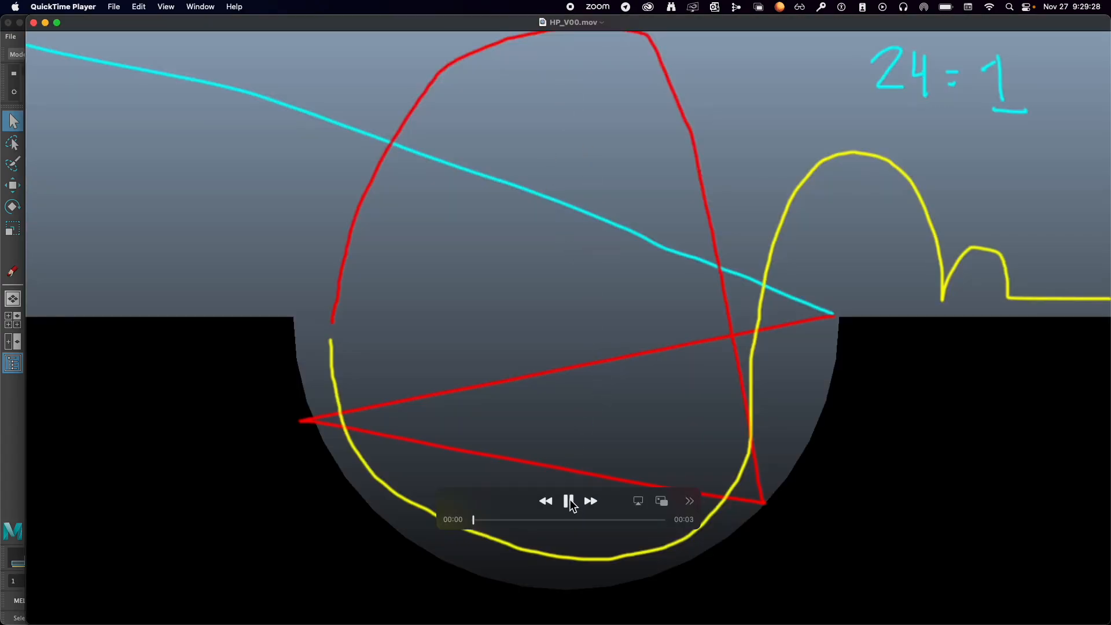
pyautogui.click(569, 501)
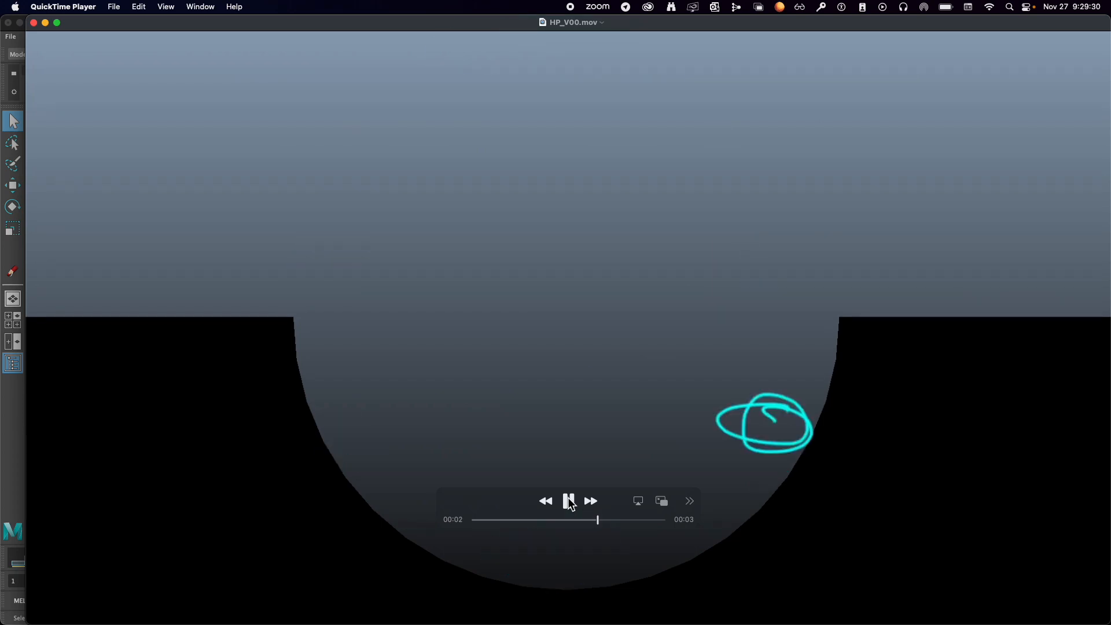
pyautogui.click(569, 501)
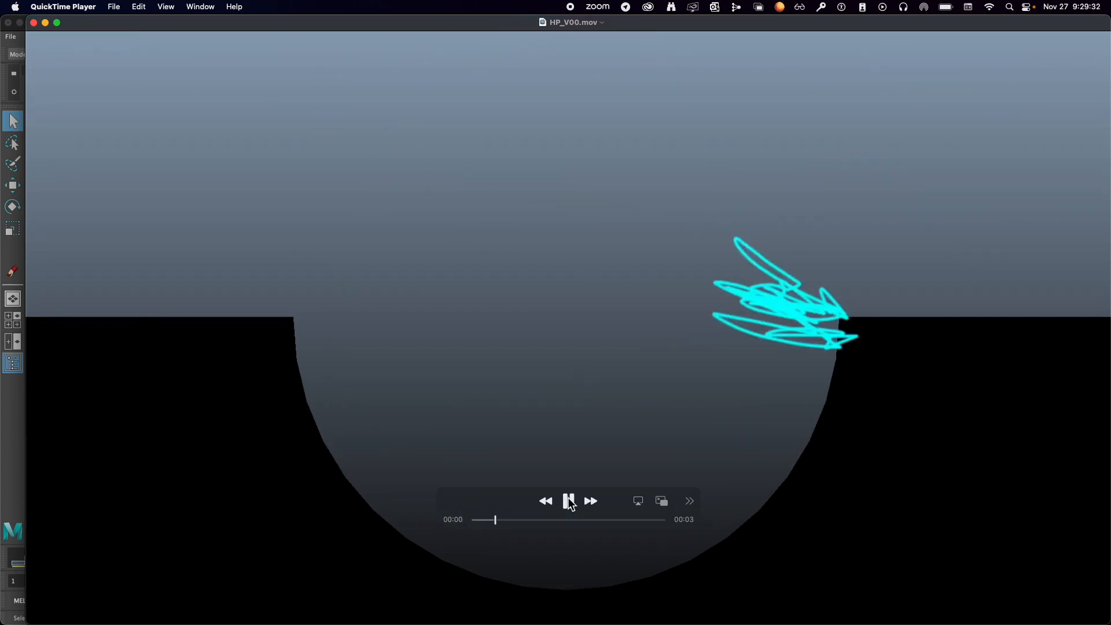
pyautogui.click(569, 501)
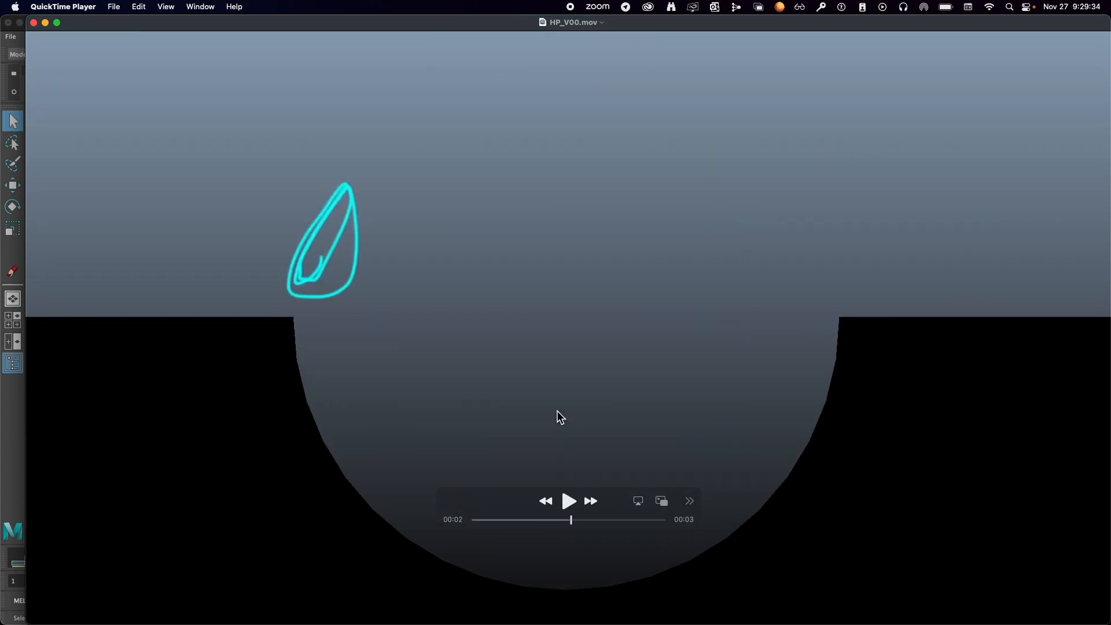
pyautogui.click(550, 519)
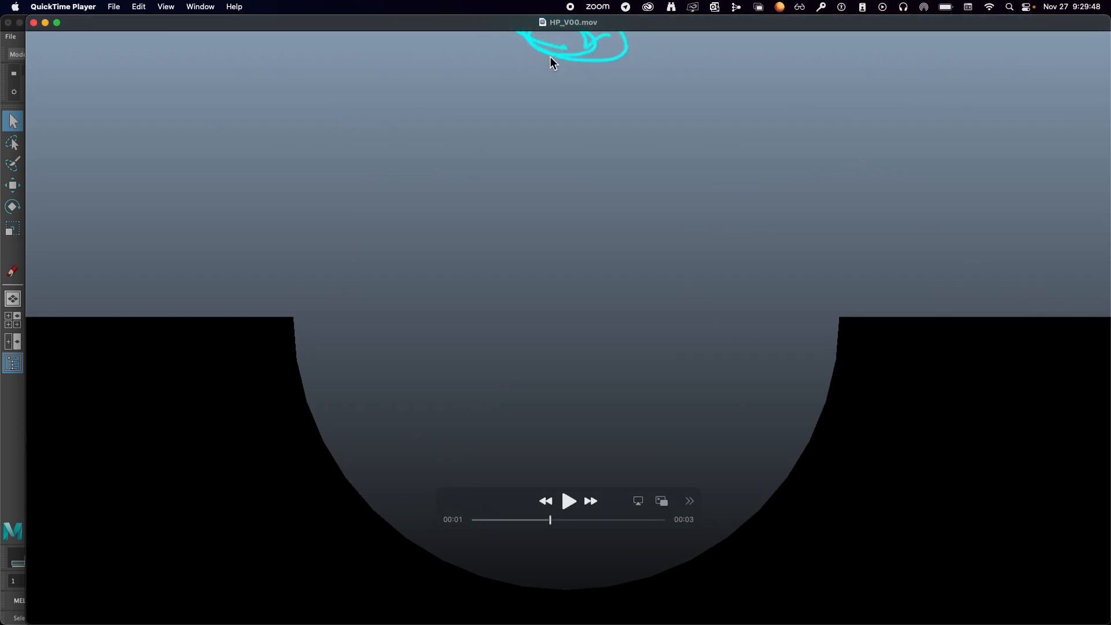
# Rename the playblast movie to HP01_ followed by the animator's last name and move it to the Desktop
pyautogui.click(600, 22)
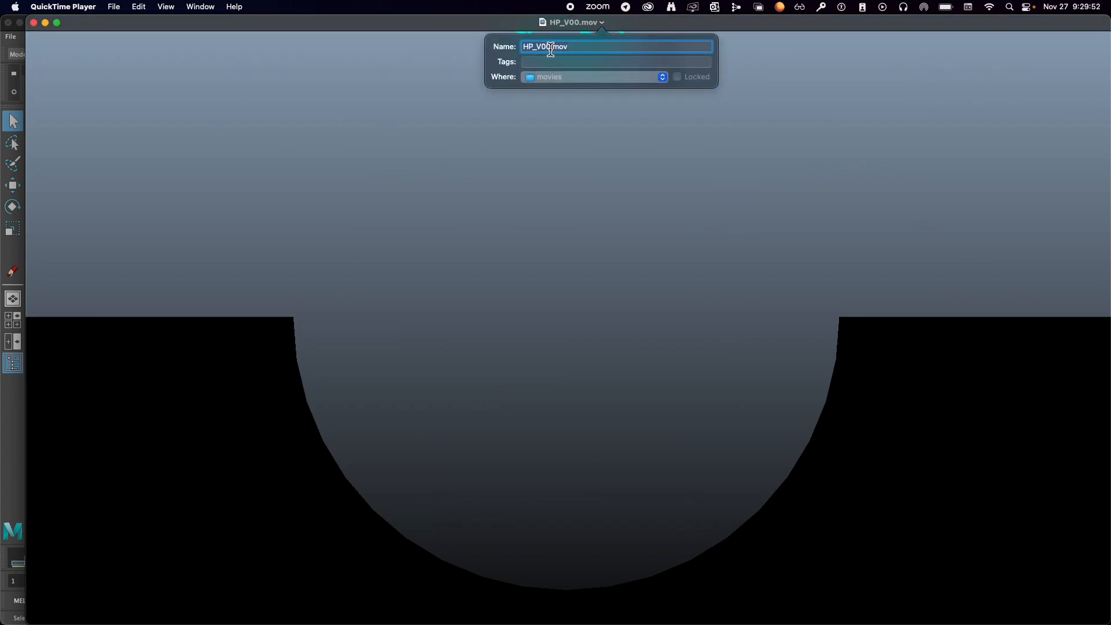
pyautogui.click(567, 75)
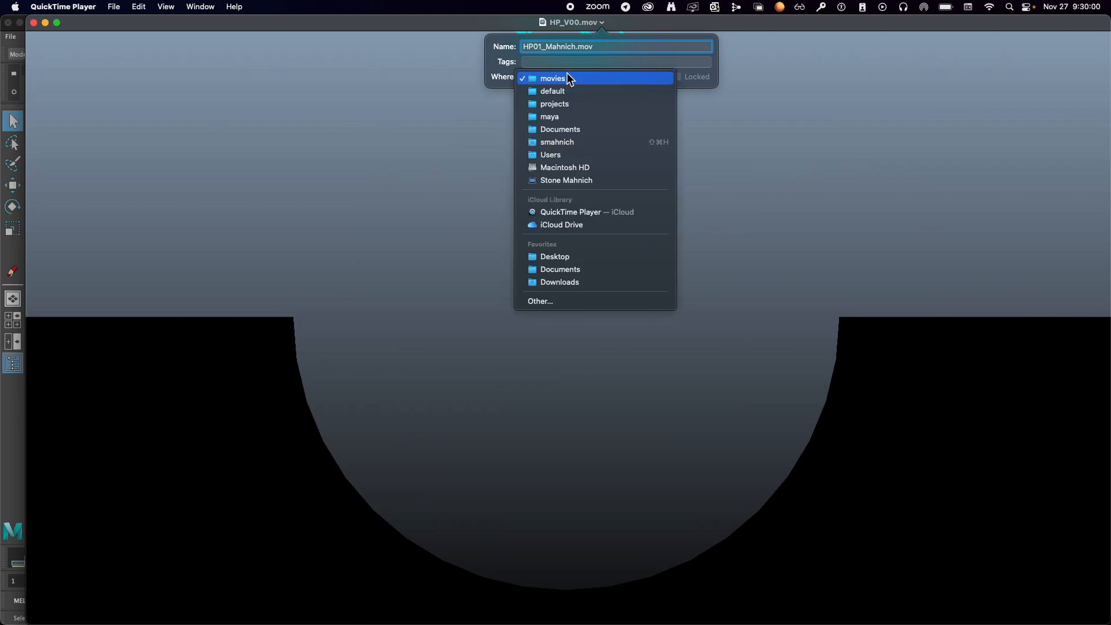
pyautogui.click(591, 256)
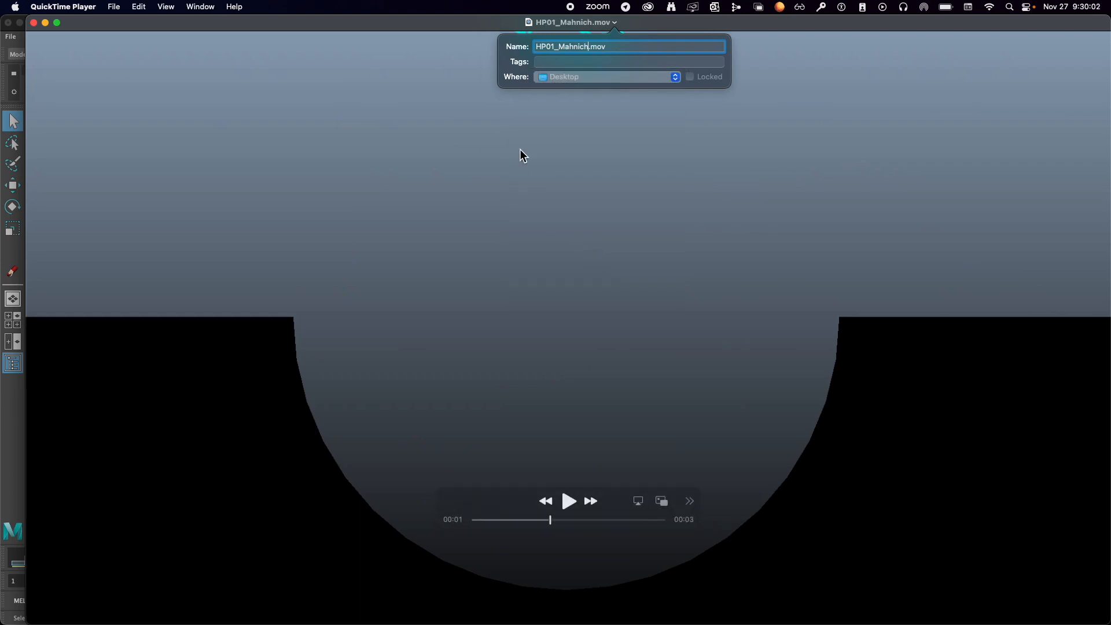
pyautogui.press('Return')
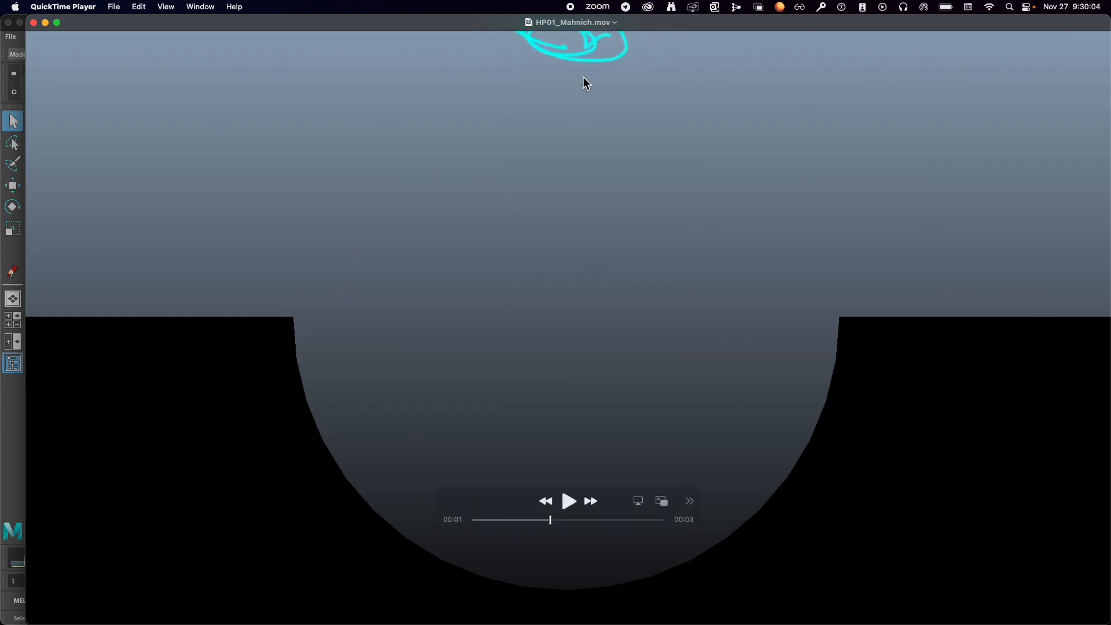
pyautogui.click(32, 23)
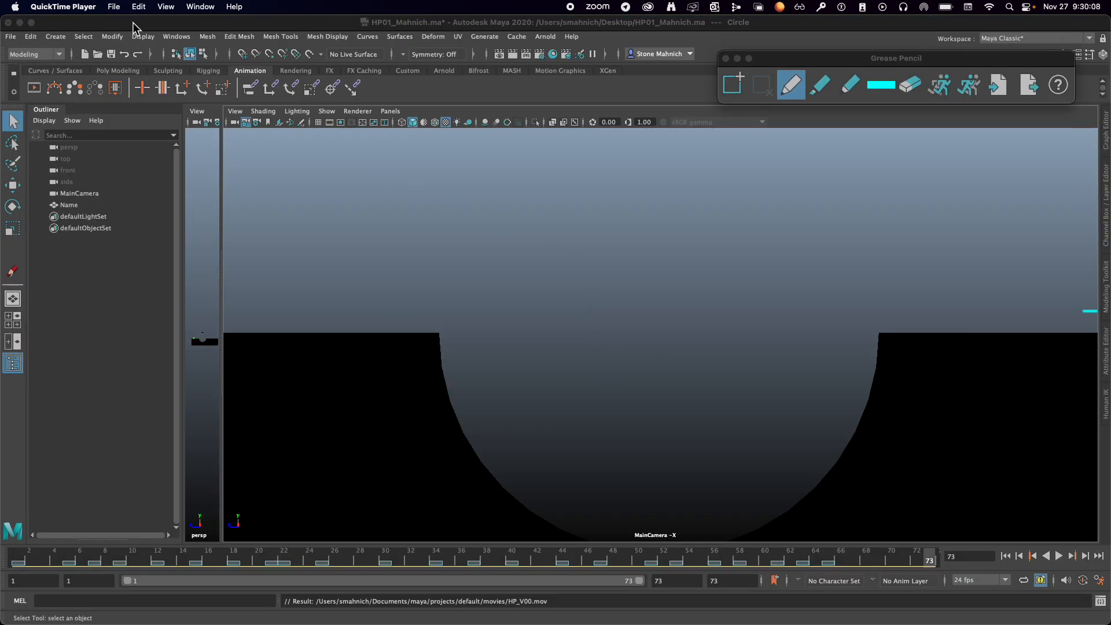
# Switch back to Maya and save the scene under its existing file name, continuing past the Student Version notice
pyautogui.click(12, 41)
pyautogui.click(12, 38)
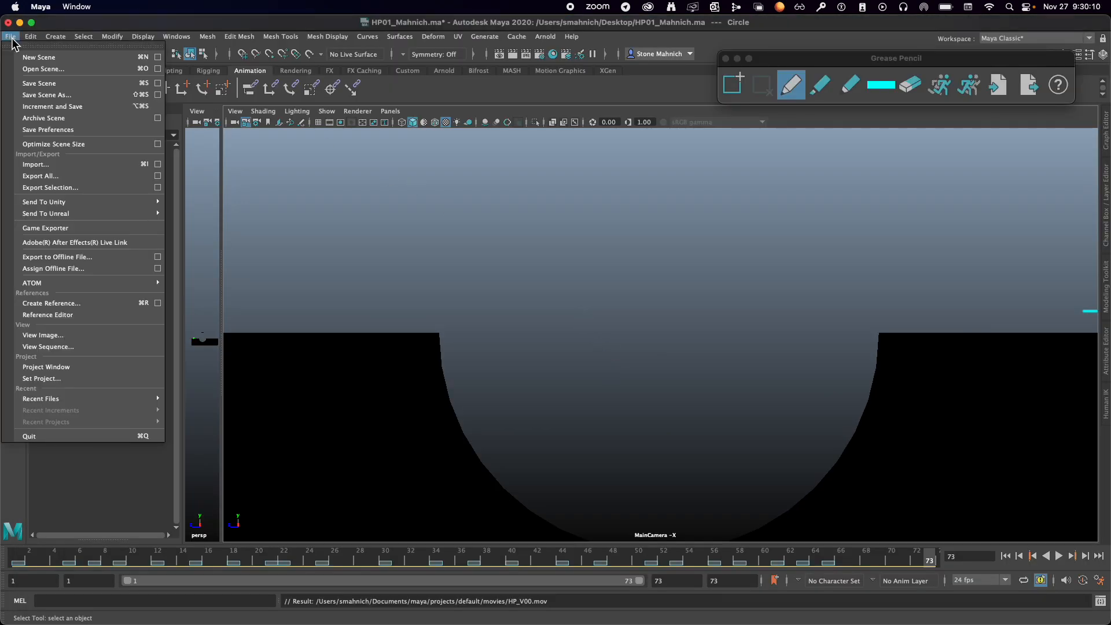
pyautogui.click(64, 84)
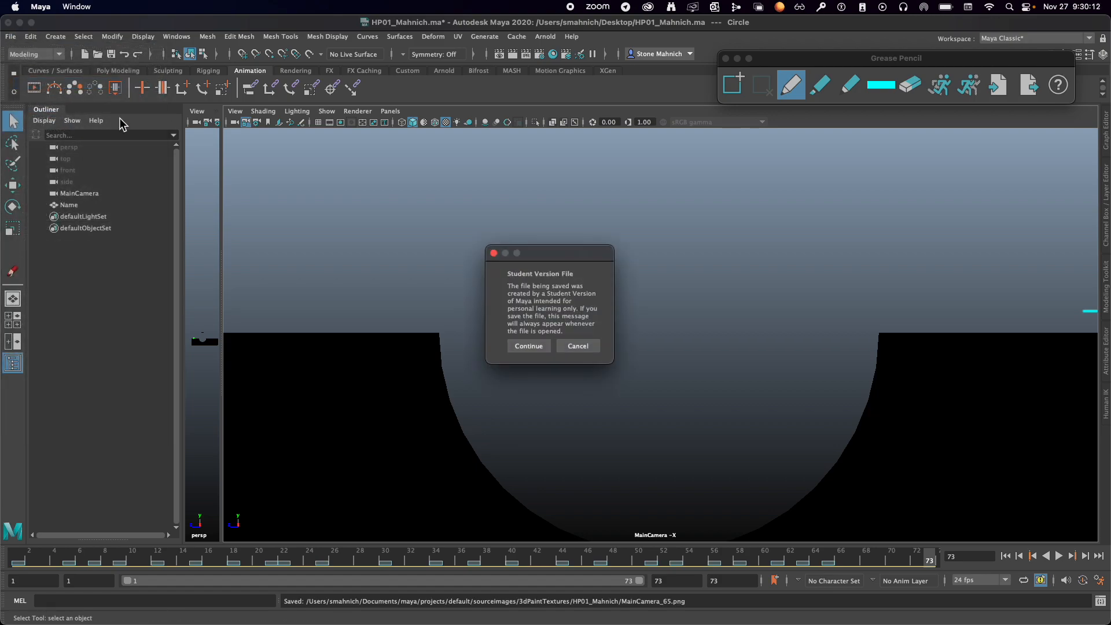
pyautogui.click(526, 347)
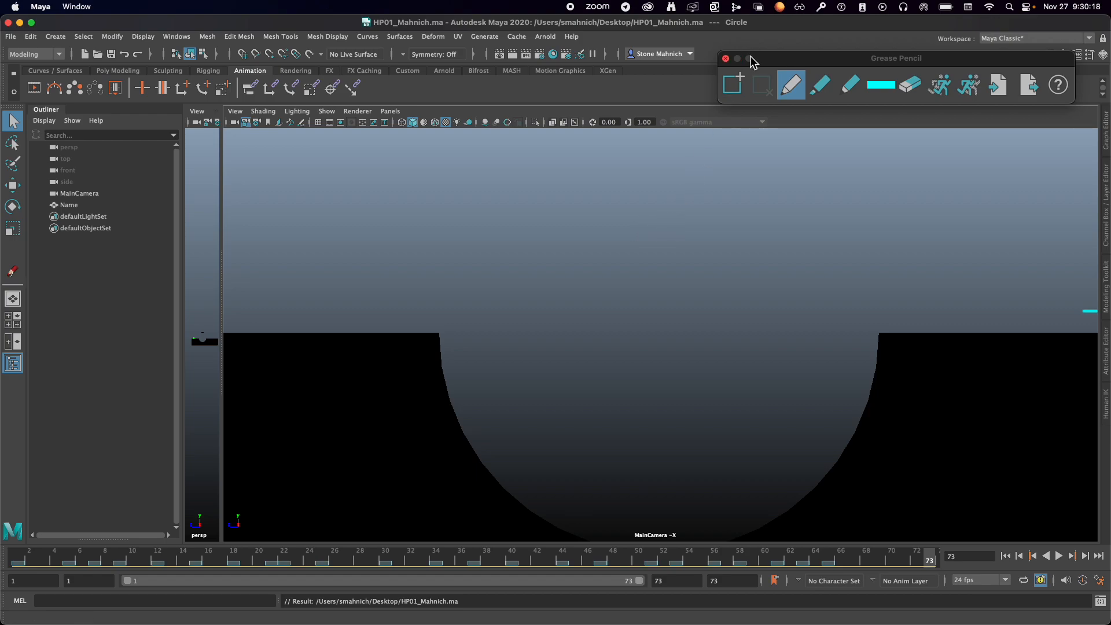
pyautogui.moveTo(808, 62); pyautogui.dragTo(789, 56)
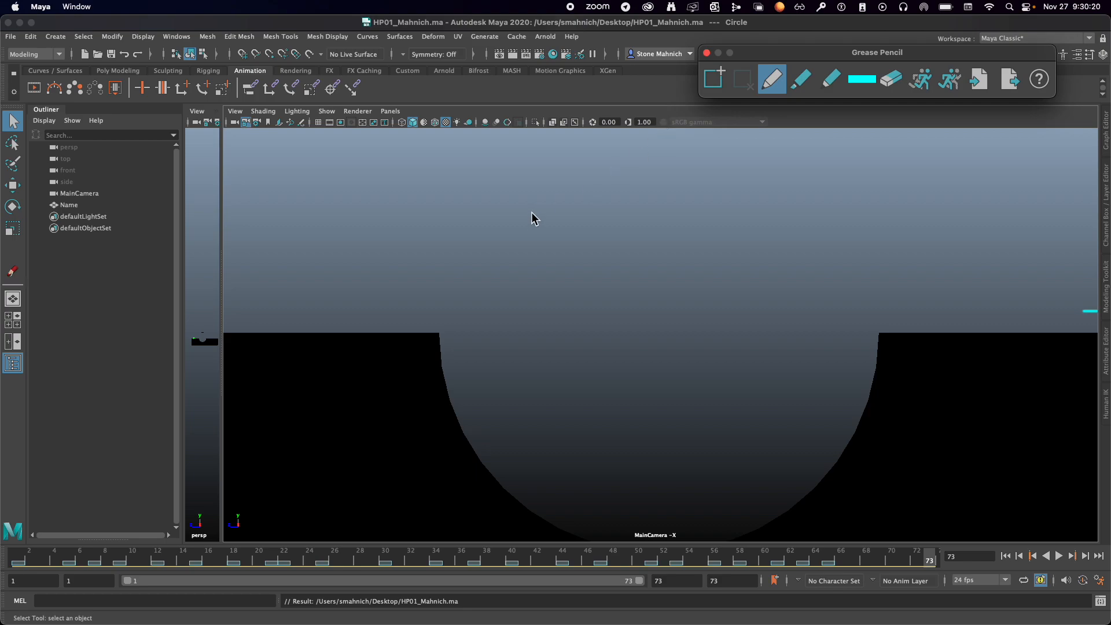